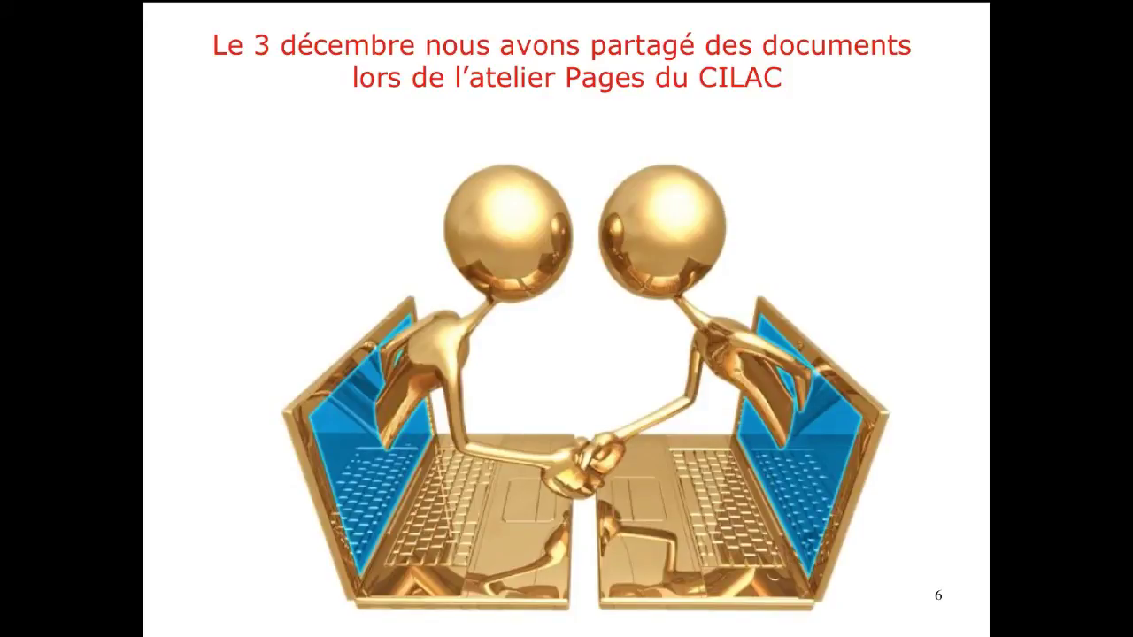
{"action": "key", "text": "Right"}
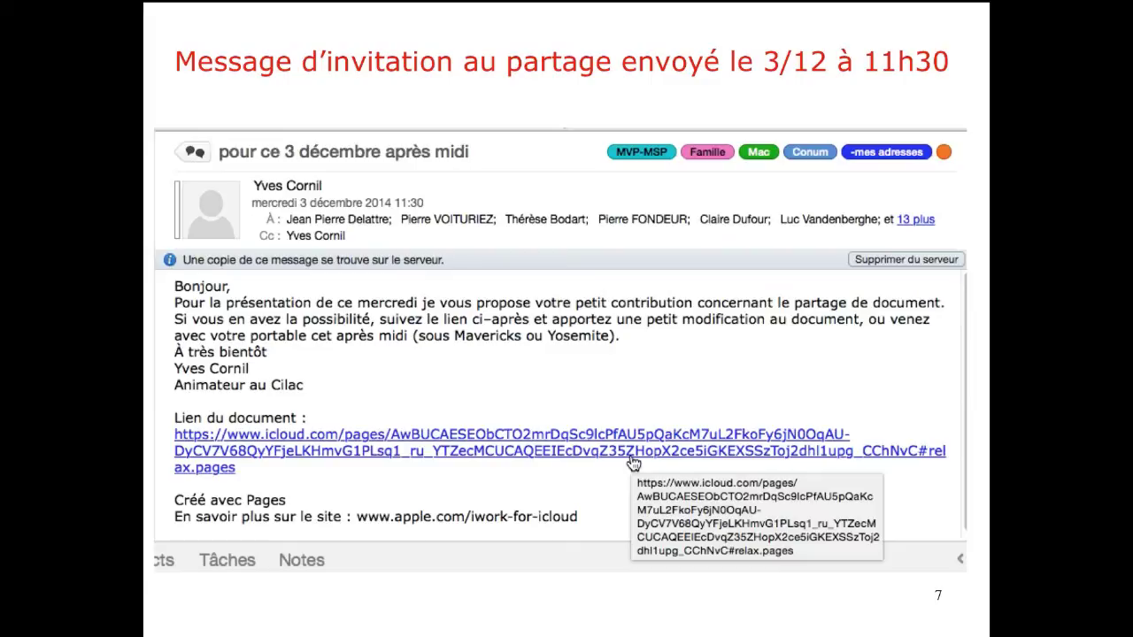
{"action": "key", "text": "Right"}
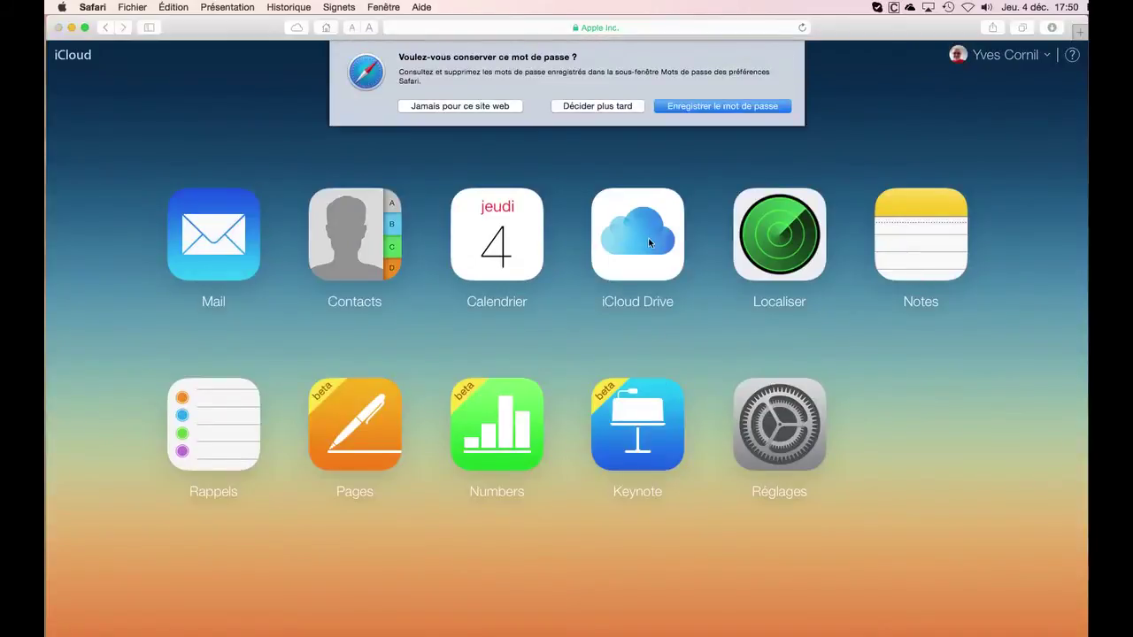
Postpone the decision on saving the password and open the Pages folder in iCloud Drive
{"action": "left_click", "coordinate": [590, 107]}
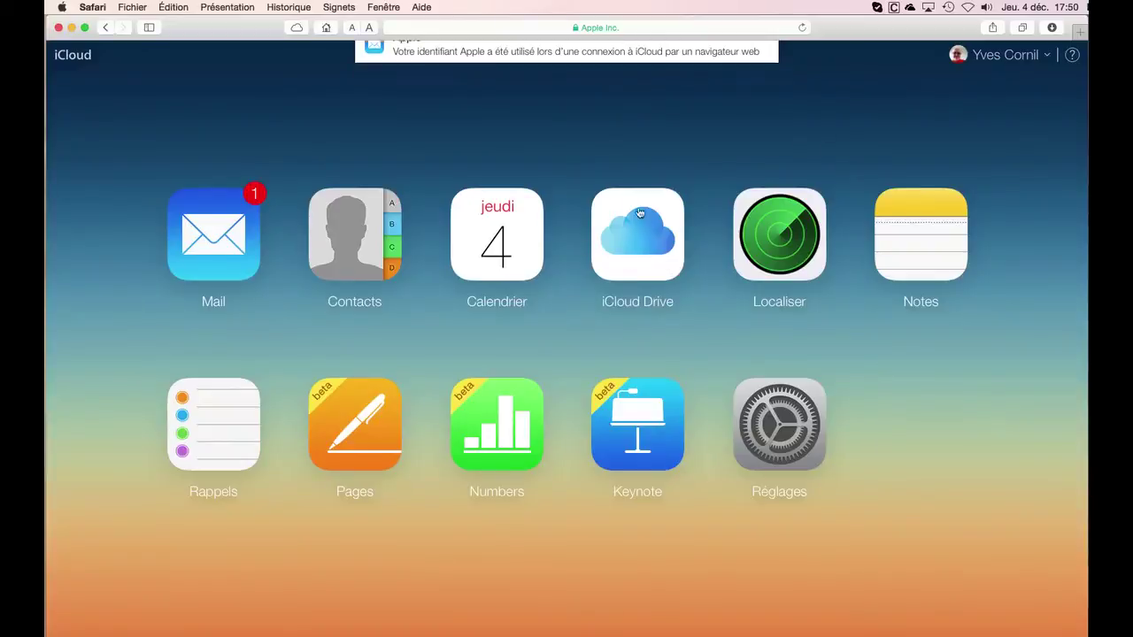
{"action": "left_click", "coordinate": [1046, 57]}
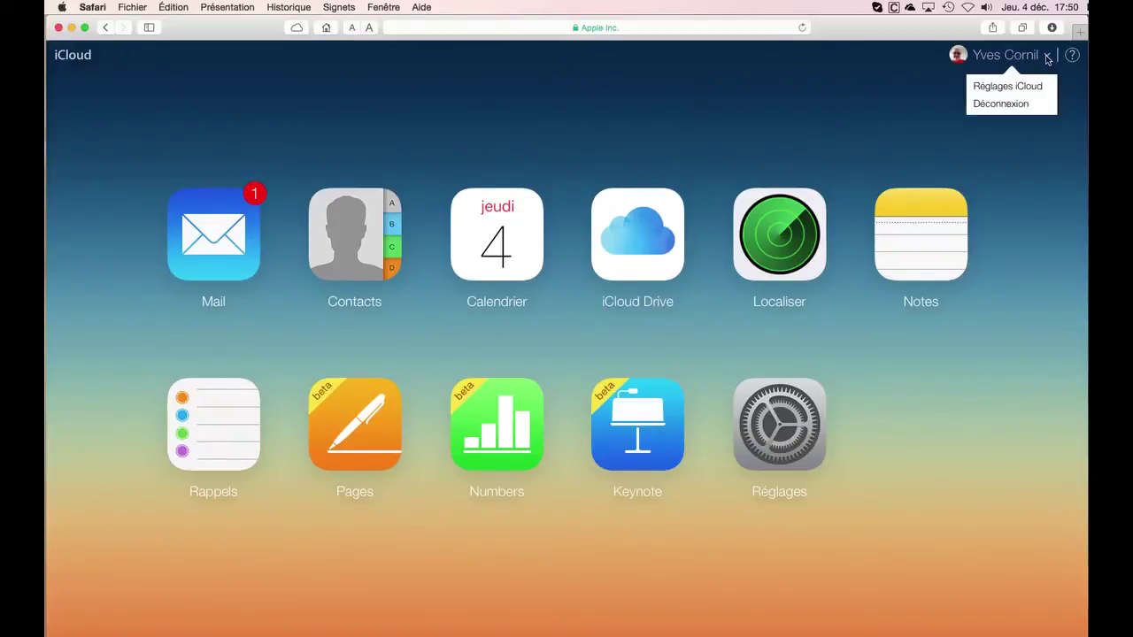
{"action": "left_click", "coordinate": [1047, 57]}
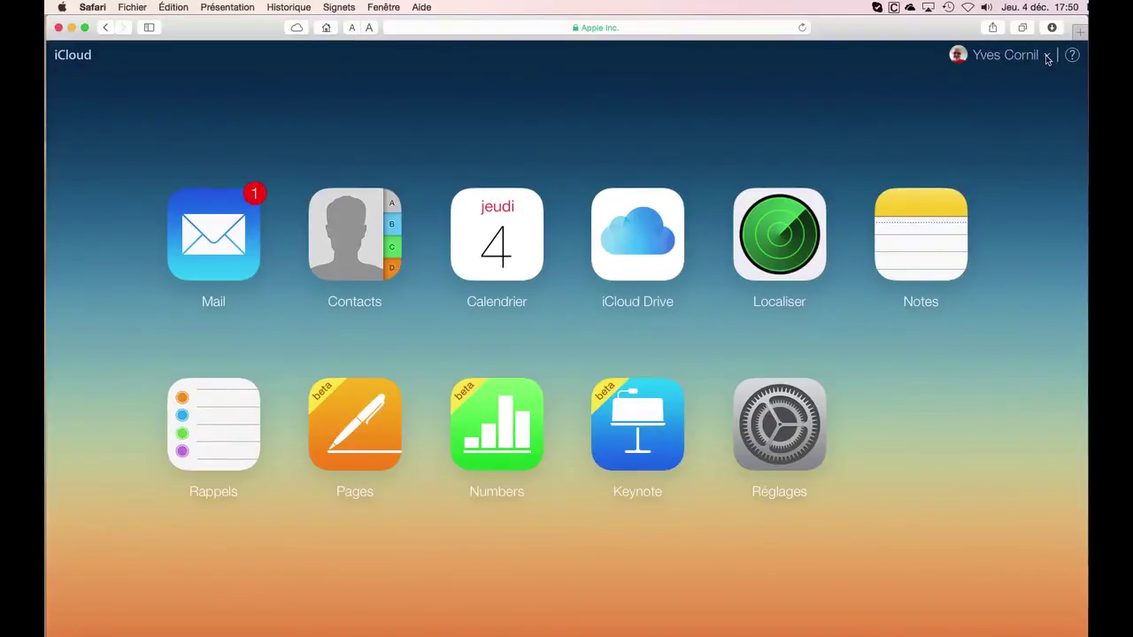
{"action": "left_click", "coordinate": [638, 241]}
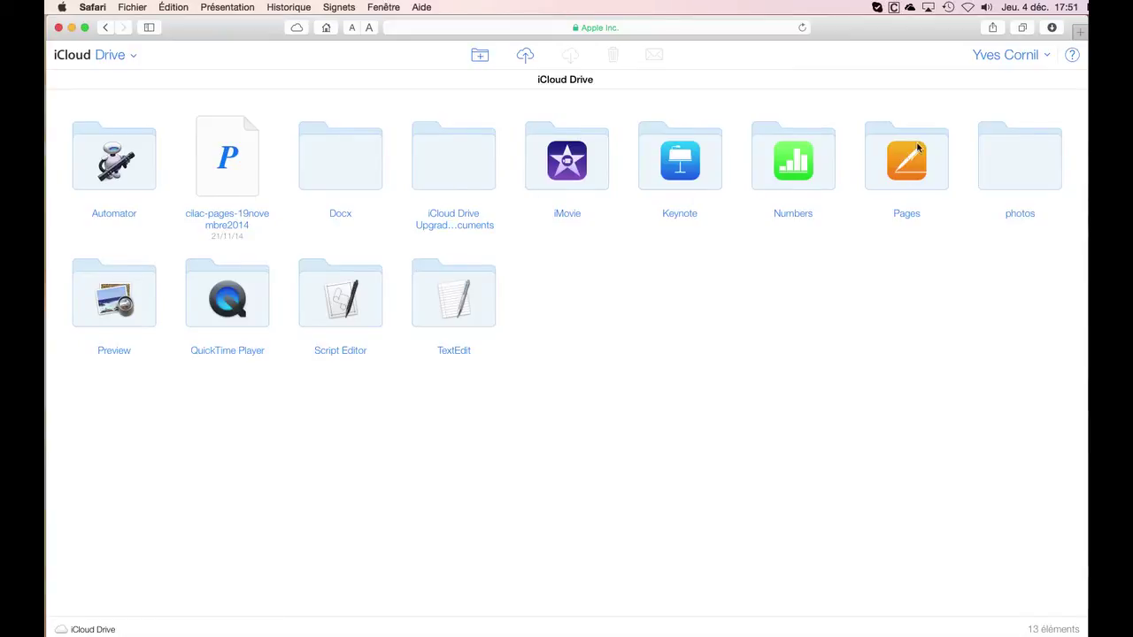
{"action": "left_click", "coordinate": [903, 168]}
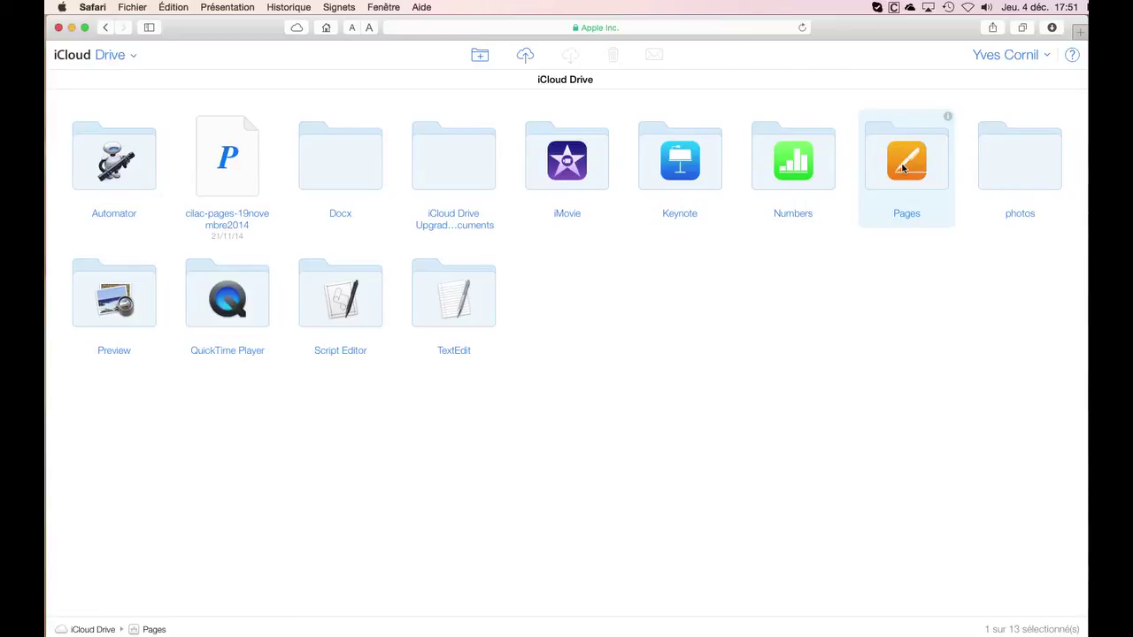
{"action": "double_click", "coordinate": [903, 168]}
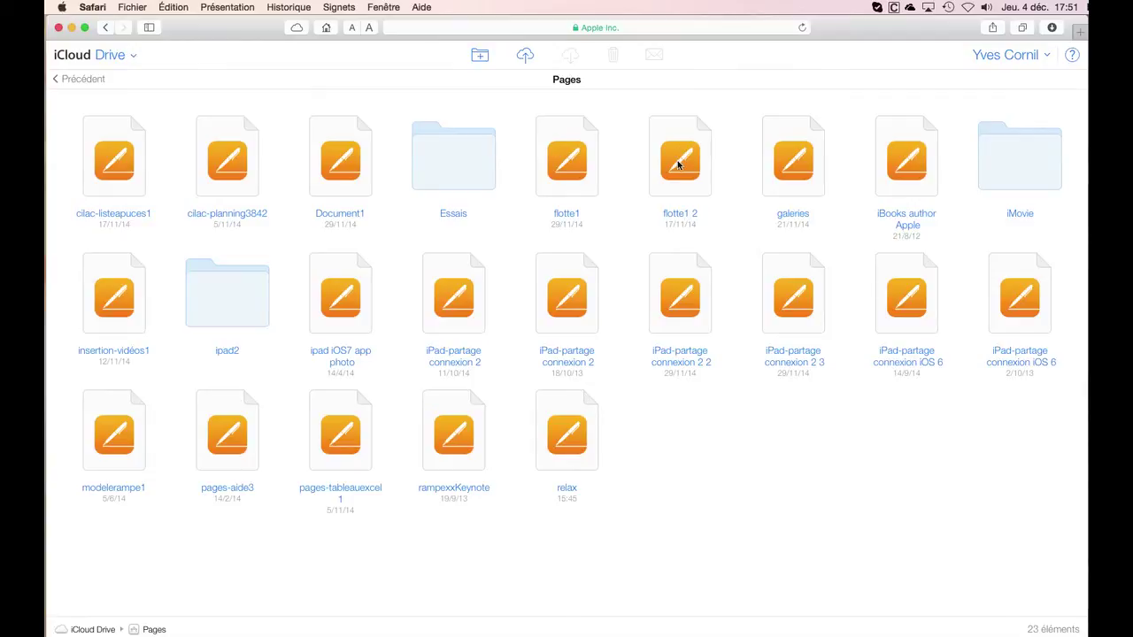
Open the flotte1 document from the Pages folder and look through its pages from beginning to end
{"action": "left_click", "coordinate": [580, 170]}
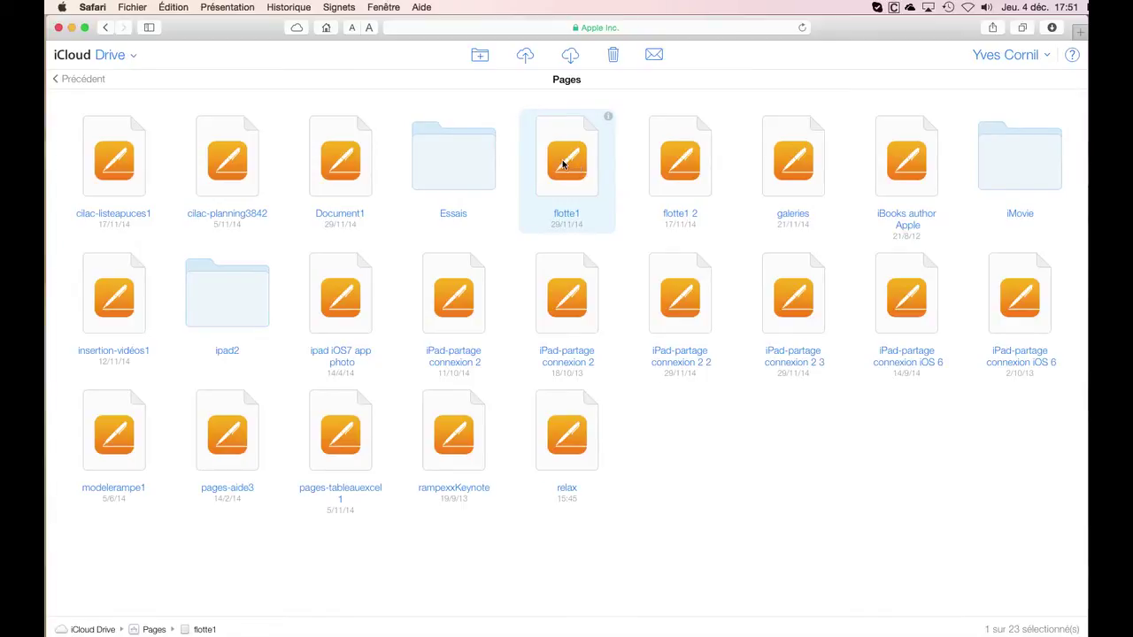
{"action": "double_click", "coordinate": [563, 165]}
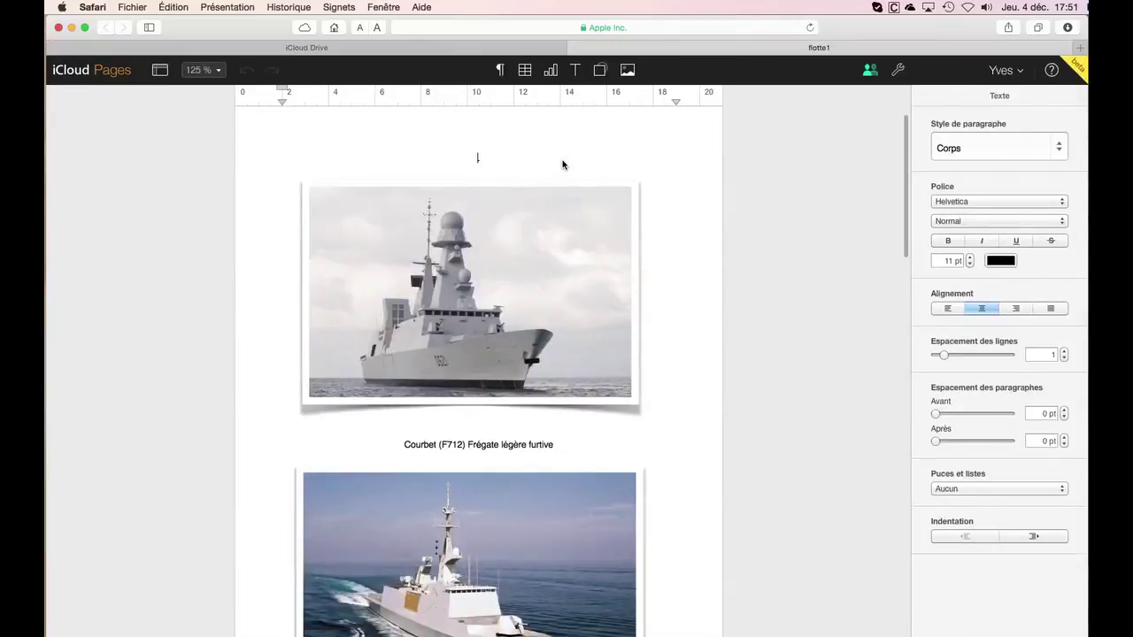
{"action": "scroll", "coordinate": [694, 475], "scroll_direction": "down", "scroll_amount": 10}
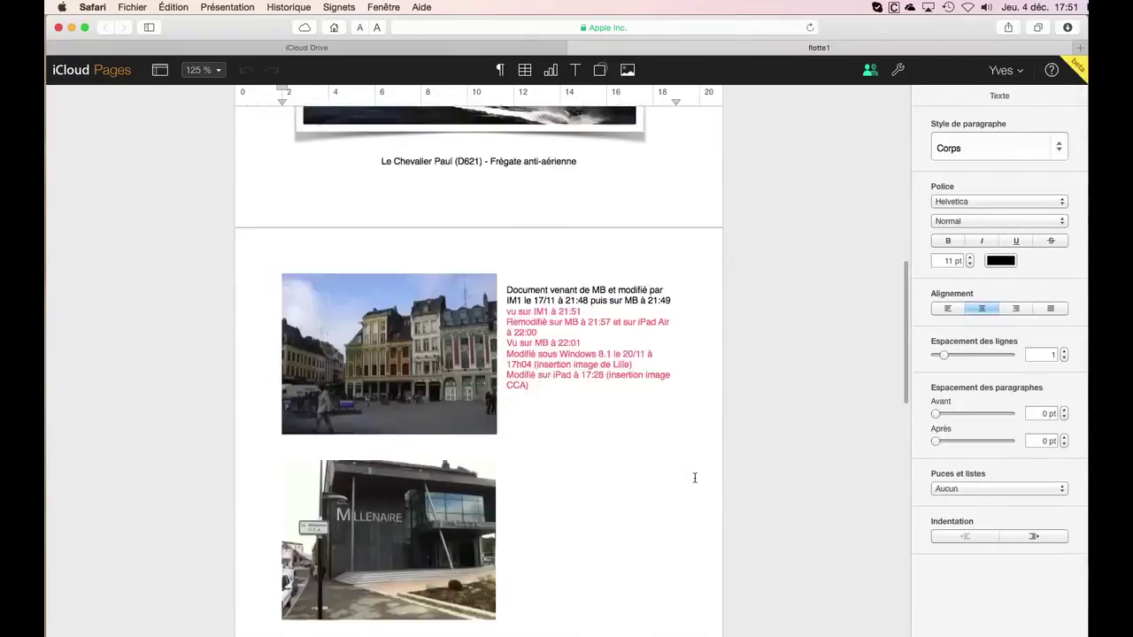
{"action": "scroll", "coordinate": [694, 478], "scroll_direction": "down", "scroll_amount": 8}
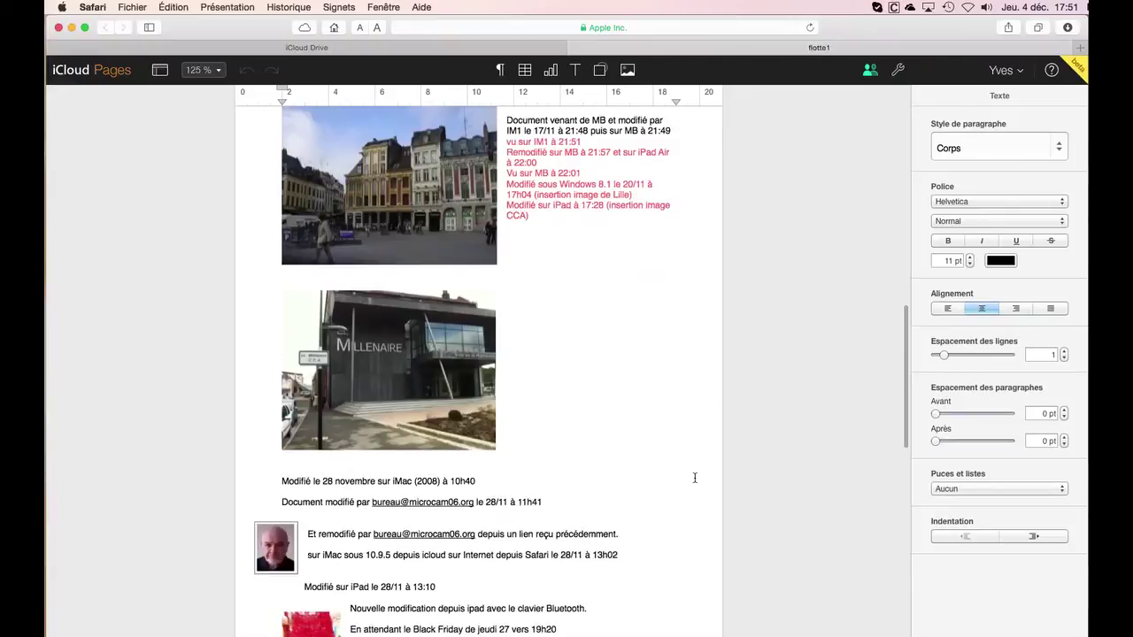
{"action": "scroll", "coordinate": [693, 477], "scroll_direction": "down", "scroll_amount": 14}
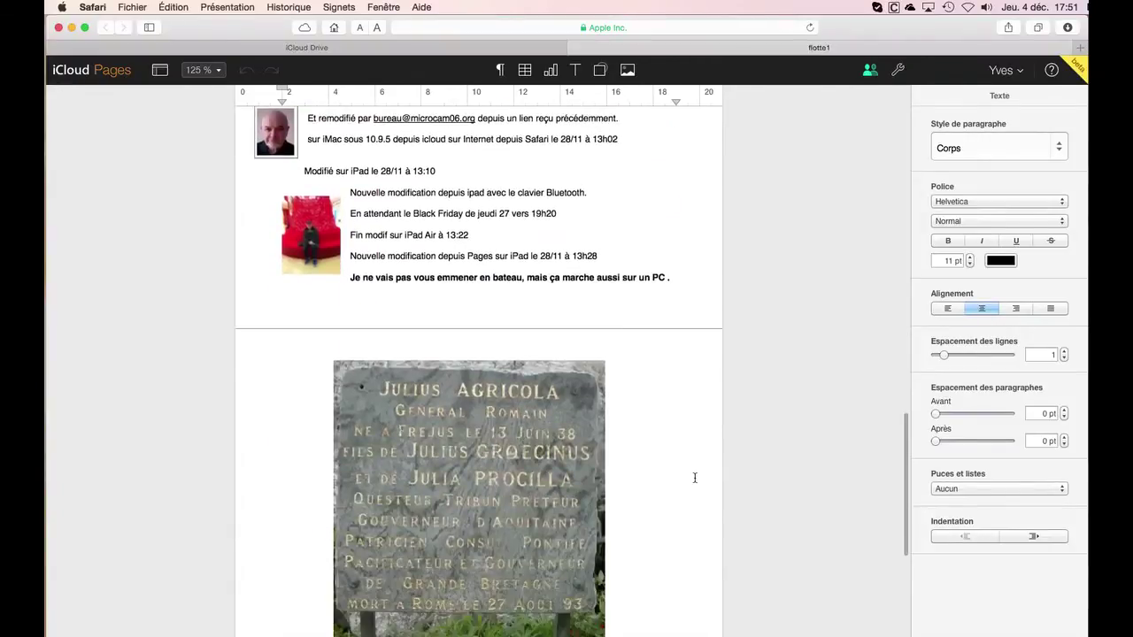
{"action": "scroll", "coordinate": [694, 478], "scroll_direction": "down", "scroll_amount": 3}
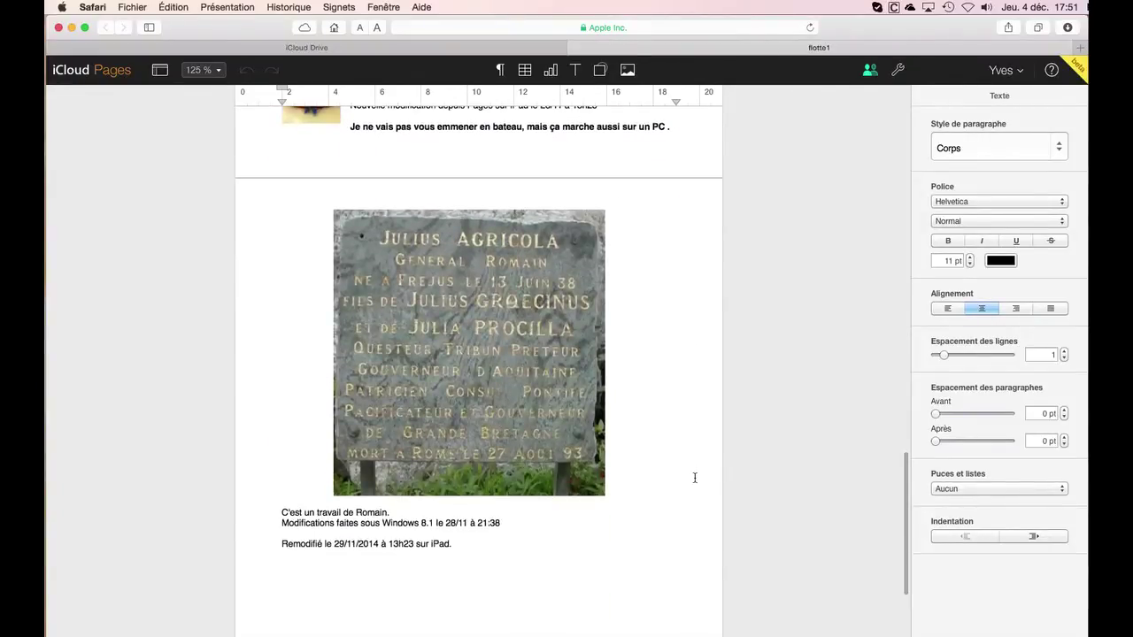
{"action": "scroll", "coordinate": [693, 477], "scroll_direction": "down", "scroll_amount": 7}
{"action": "scroll", "coordinate": [696, 475], "scroll_direction": "up", "scroll_amount": 1}
{"action": "key", "text": "super+Up"}
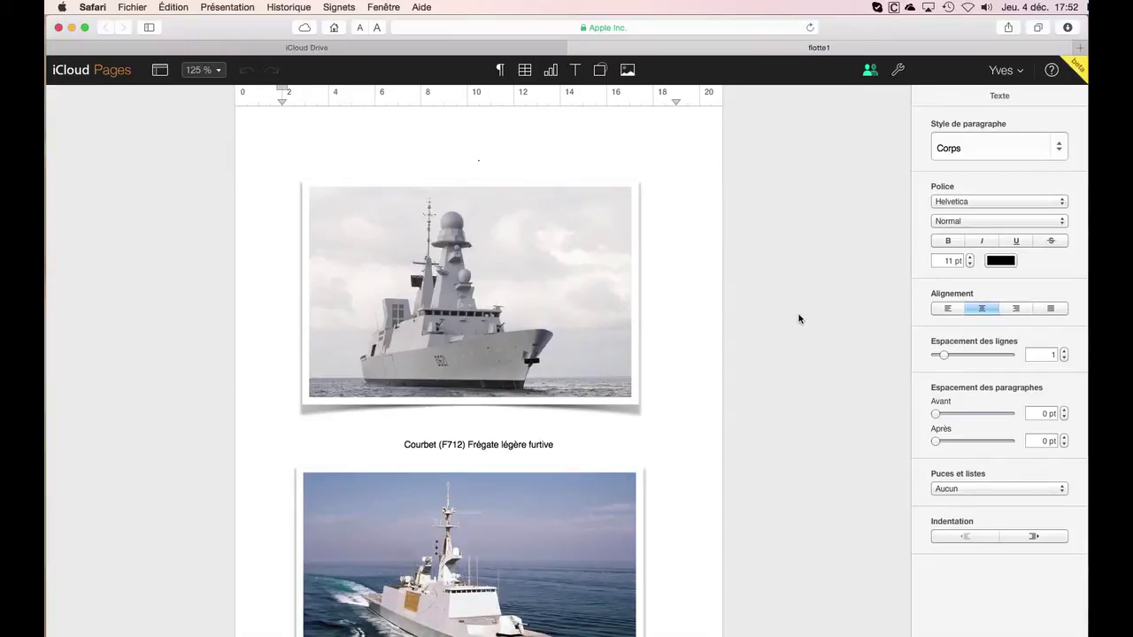
Go from flotte1 to the full list of Pages documents and open the shared document relax
{"action": "left_click", "coordinate": [897, 71]}
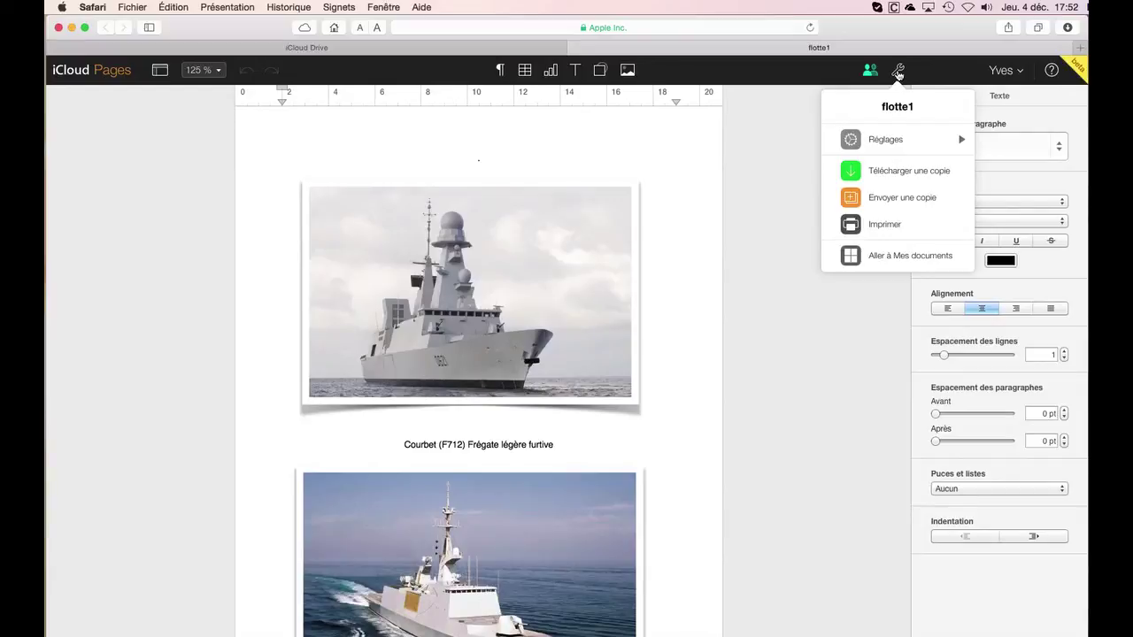
{"action": "left_click", "coordinate": [904, 256]}
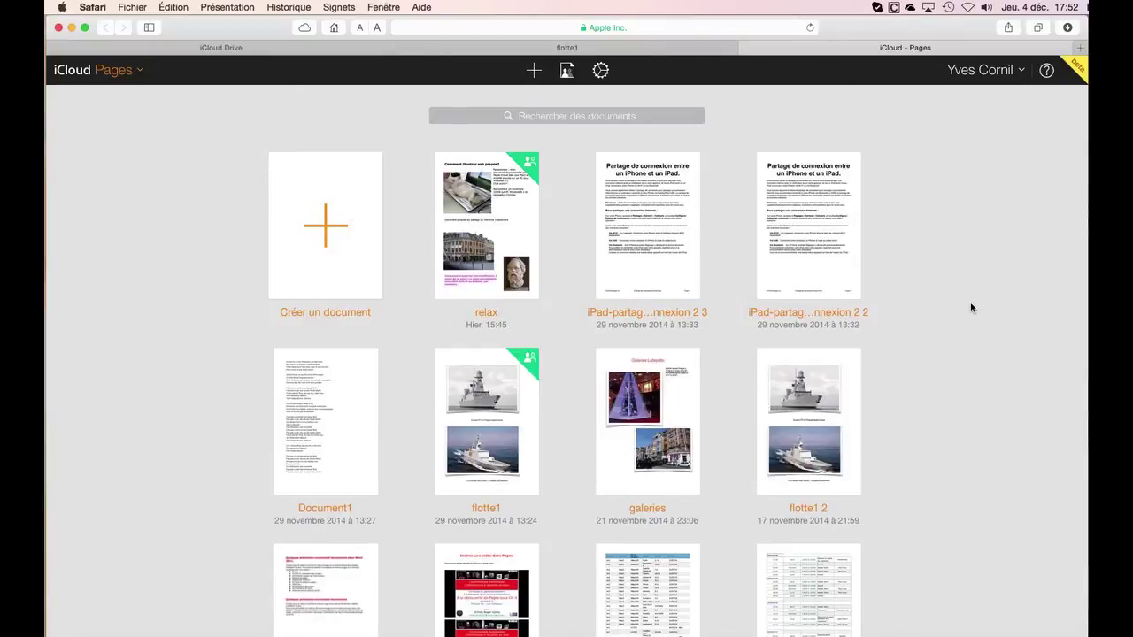
{"action": "scroll", "coordinate": [970, 308], "scroll_direction": "down", "scroll_amount": 5}
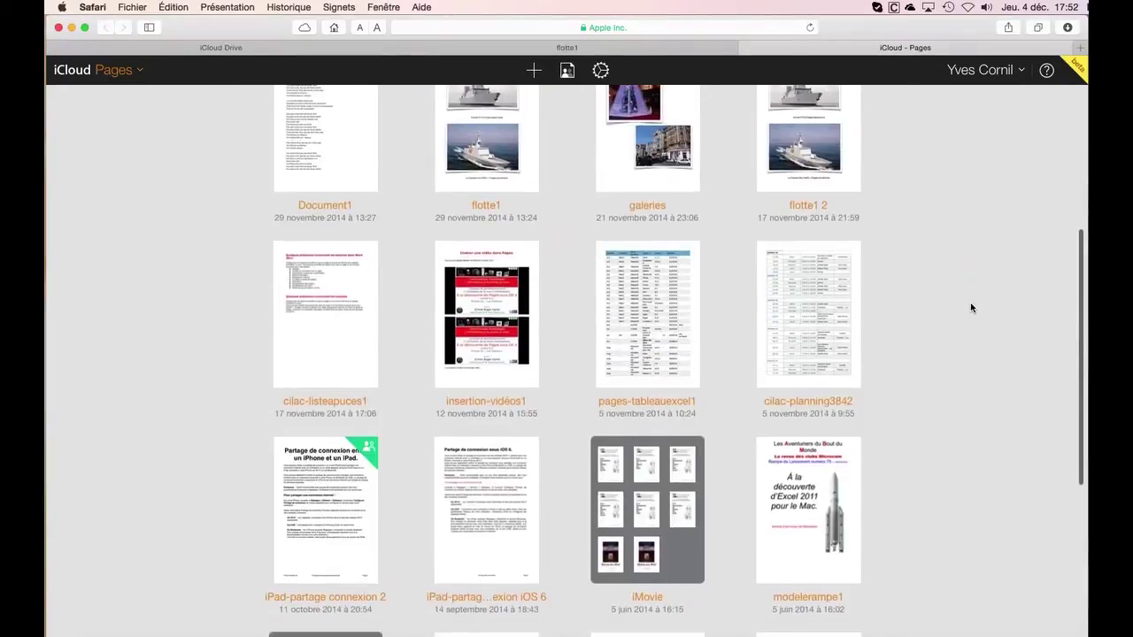
{"action": "scroll", "coordinate": [971, 308], "scroll_direction": "down", "scroll_amount": 6}
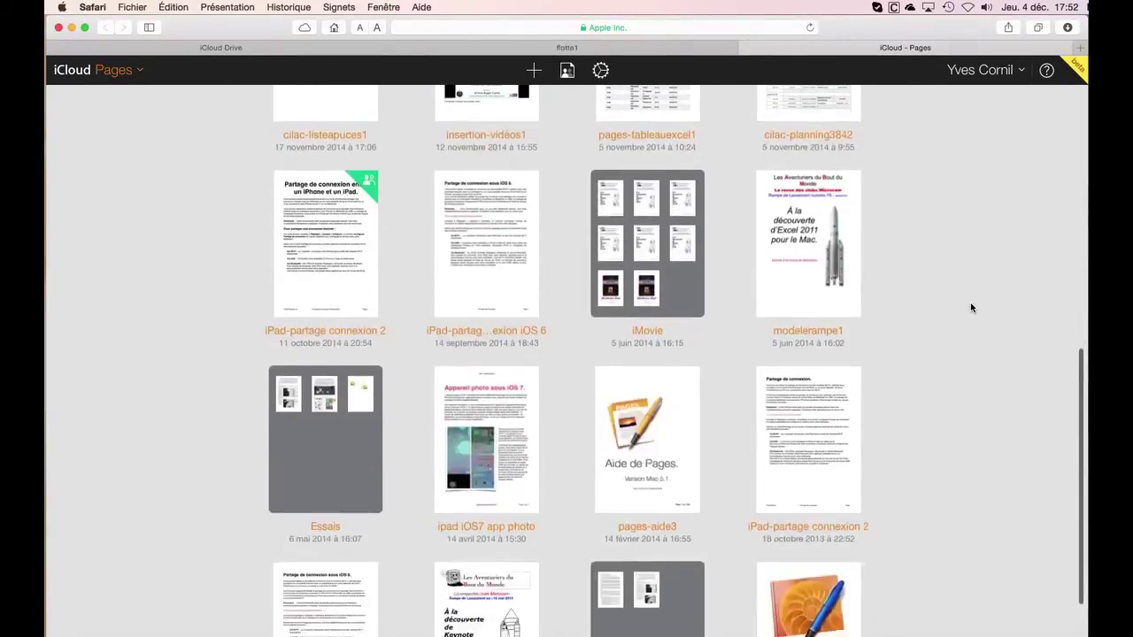
{"action": "scroll", "coordinate": [971, 308], "scroll_direction": "up", "scroll_amount": 12}
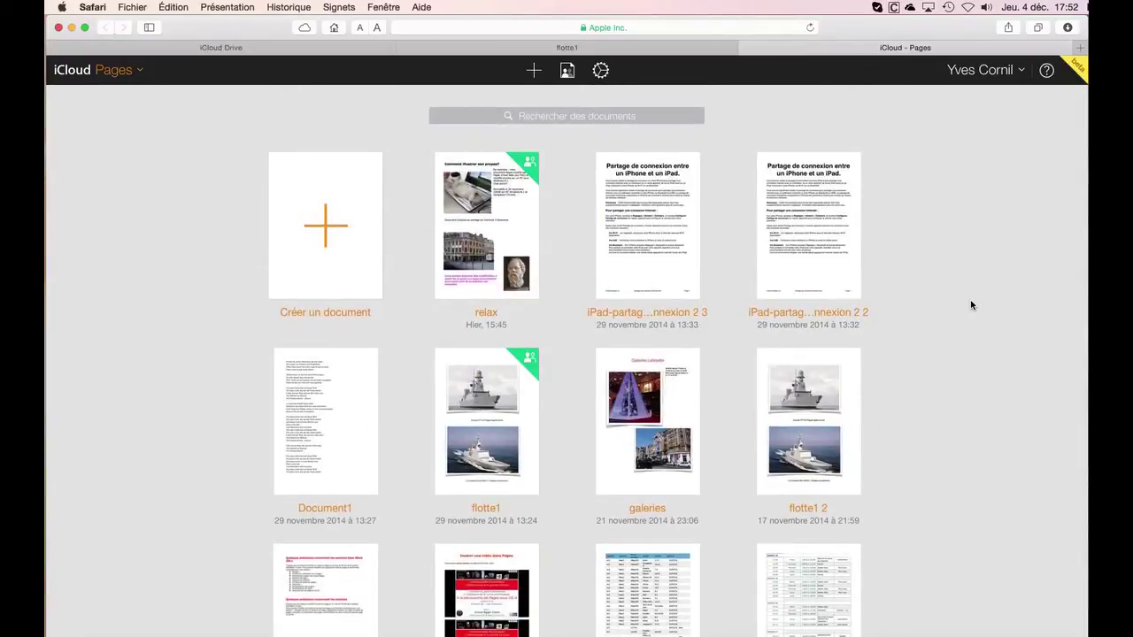
{"action": "scroll", "coordinate": [971, 305], "scroll_direction": "up", "scroll_amount": 1}
{"action": "left_click", "coordinate": [508, 235]}
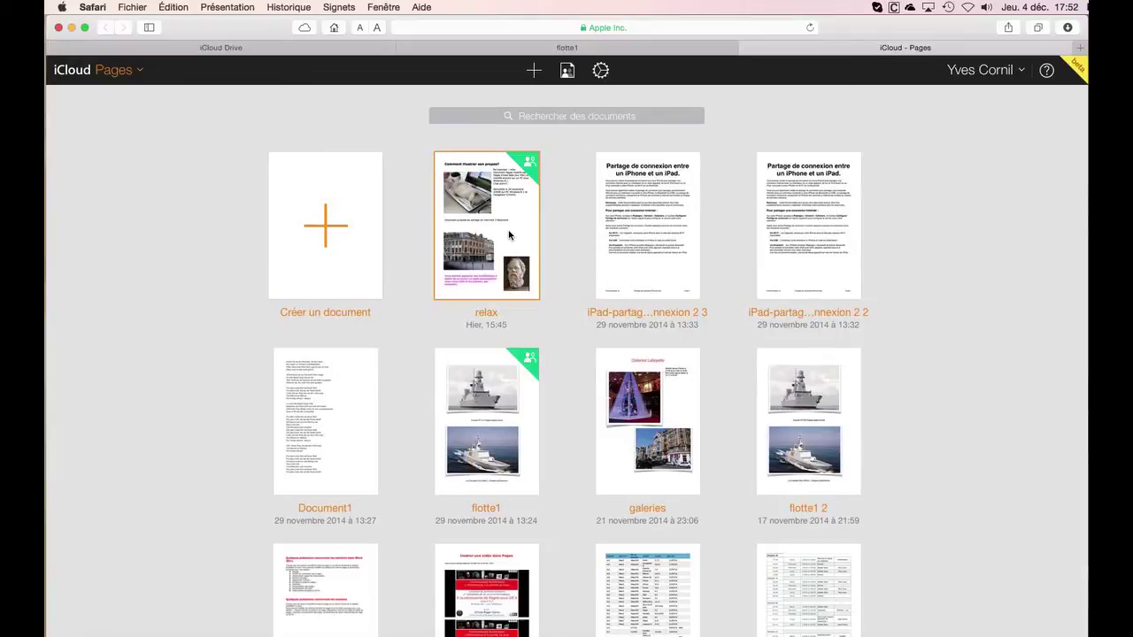
{"action": "double_click", "coordinate": [509, 234]}
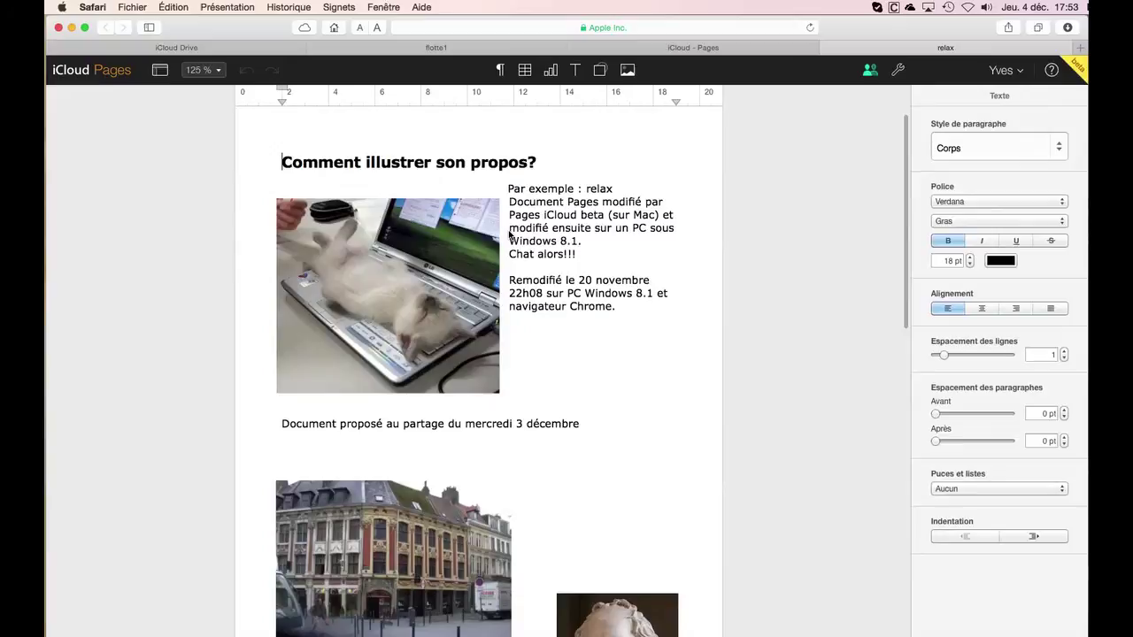
Add the line "Revu et modifié le 4/12/2014 à 17h53" below the reader's comment on the second page
{"action": "scroll", "coordinate": [675, 455], "scroll_direction": "down", "scroll_amount": 10}
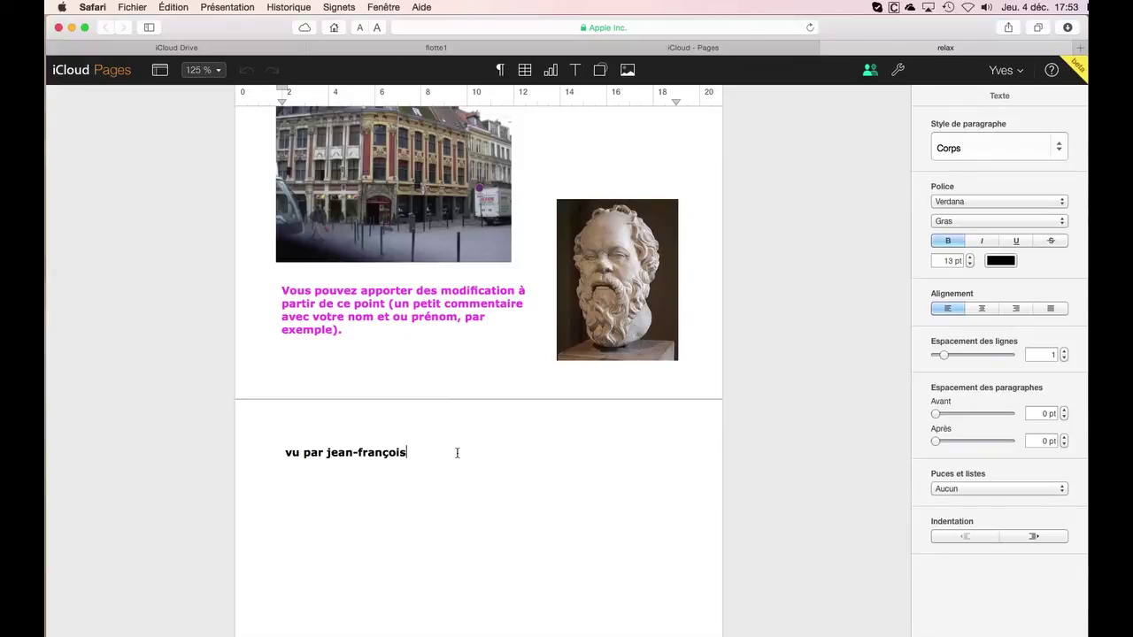
{"action": "key", "text": "Return"}
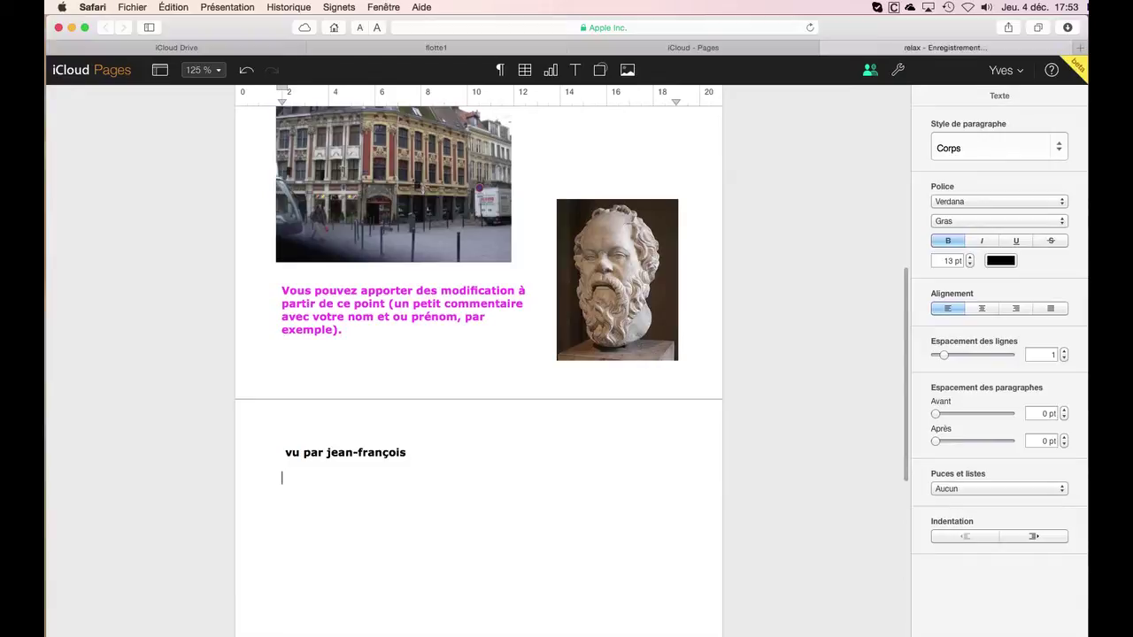
{"action": "type", "text": "Revu et mod"}
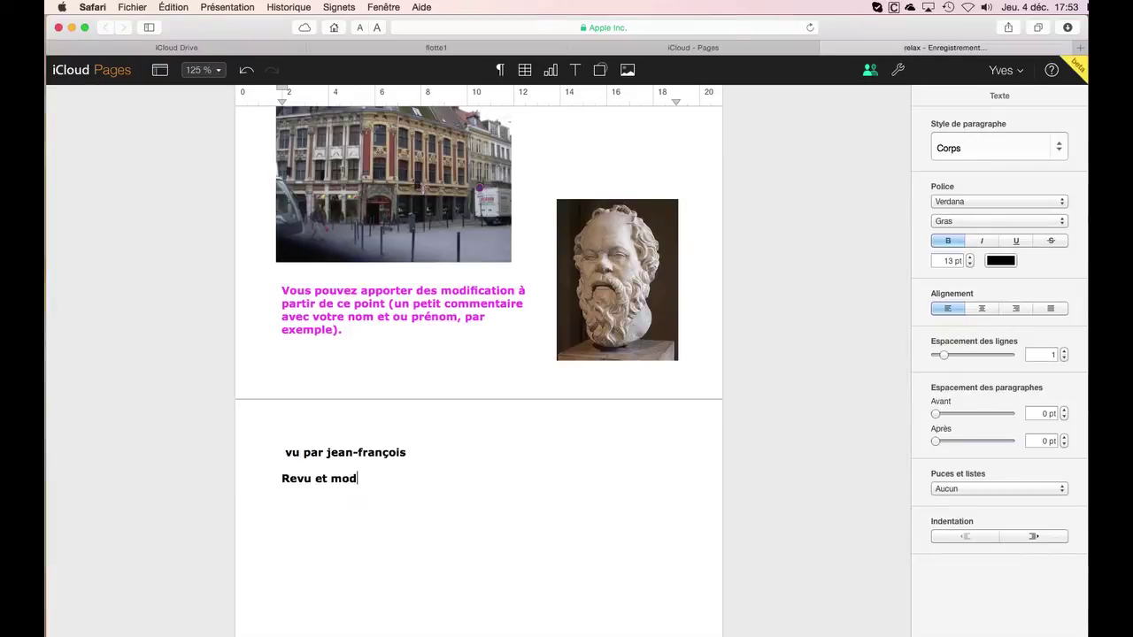
{"action": "type", "text": "ifié le"}
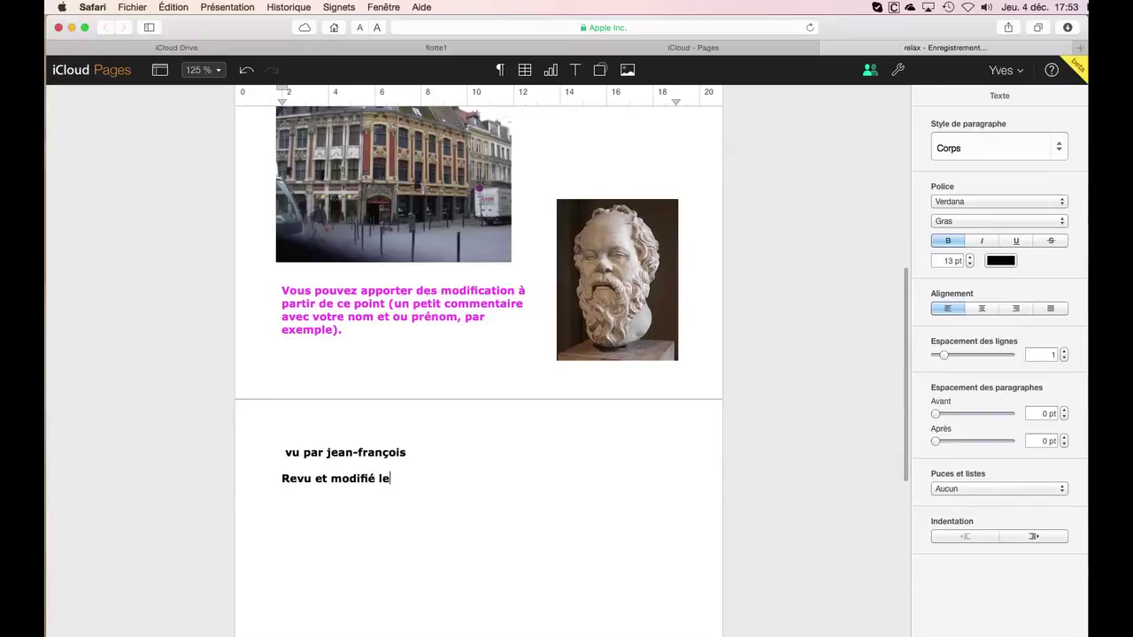
{"action": "type", "text": " 4/12/"}
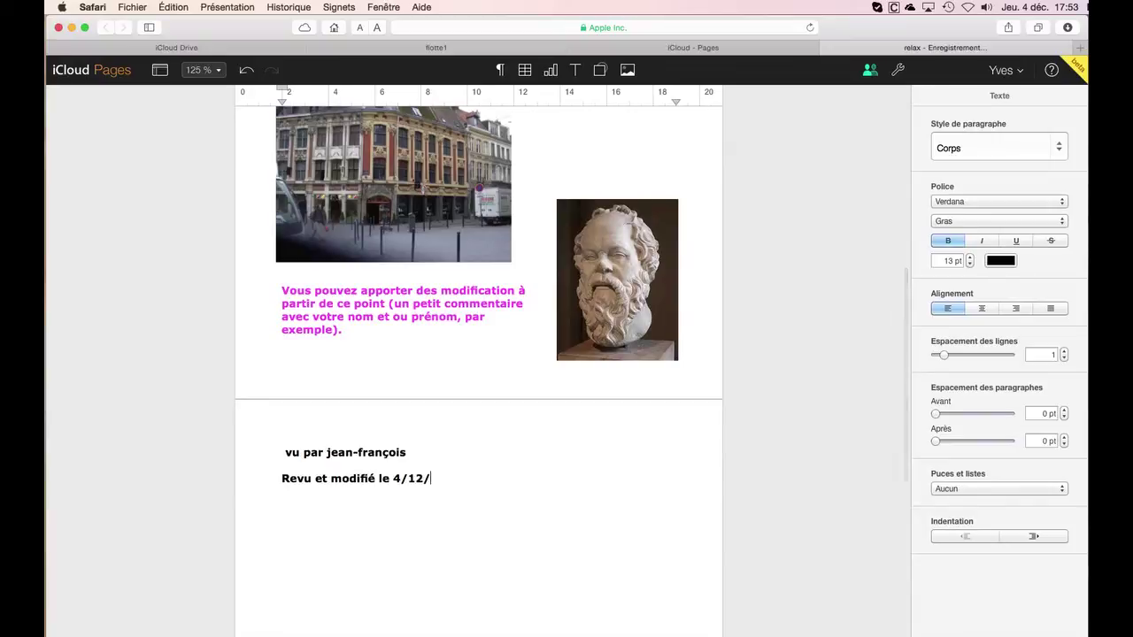
{"action": "type", "text": "2014 "}
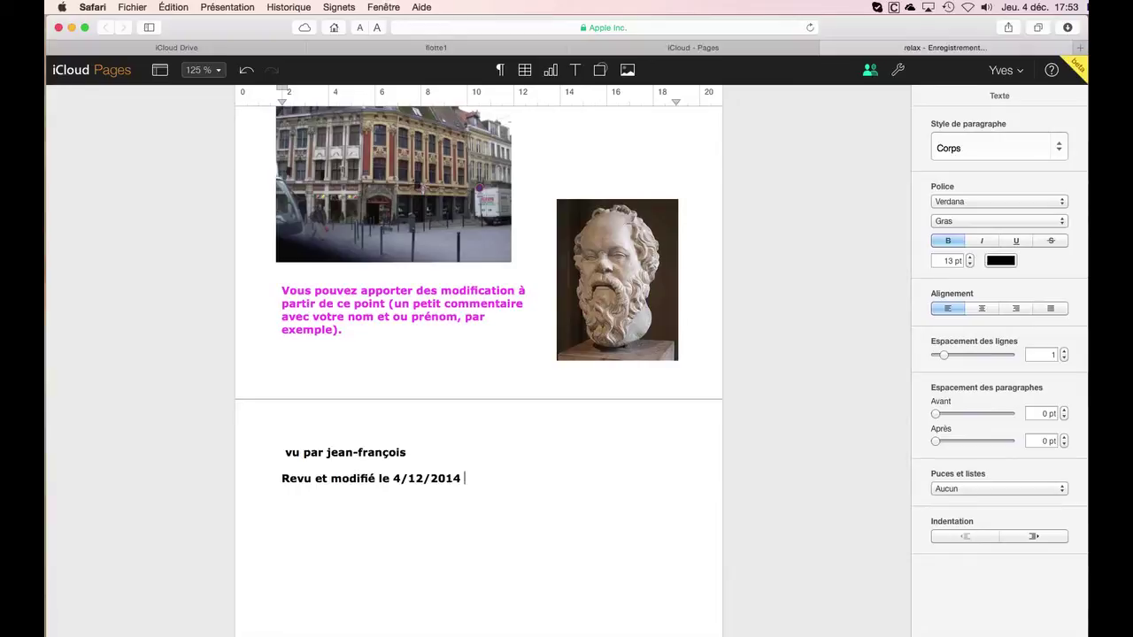
{"action": "type", "text": "à"}
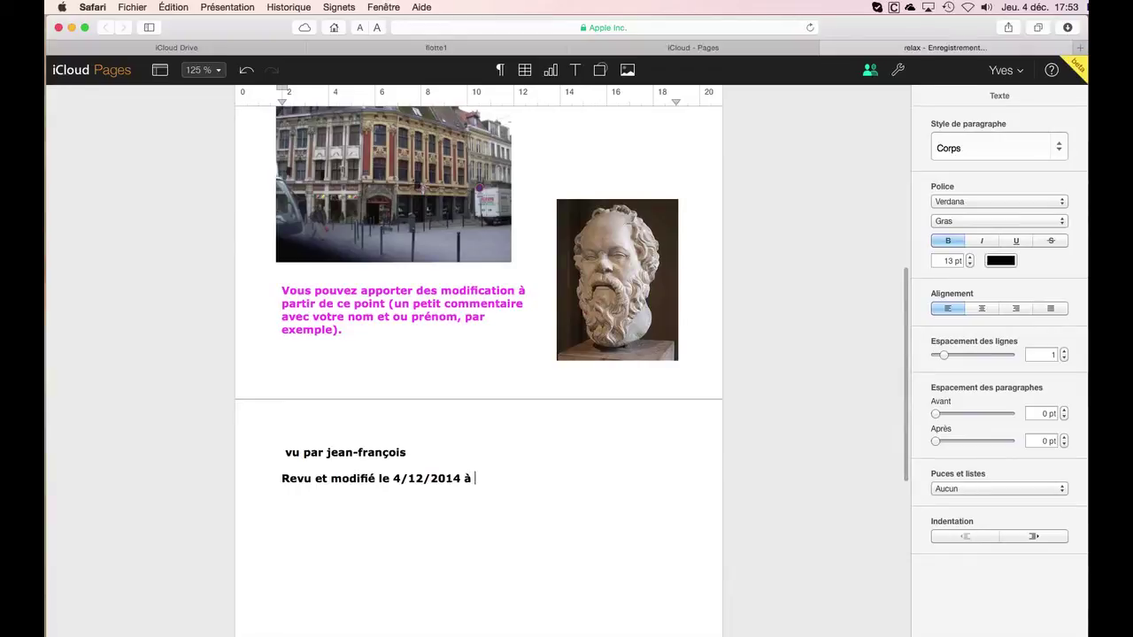
{"action": "type", "text": " 17h53"}
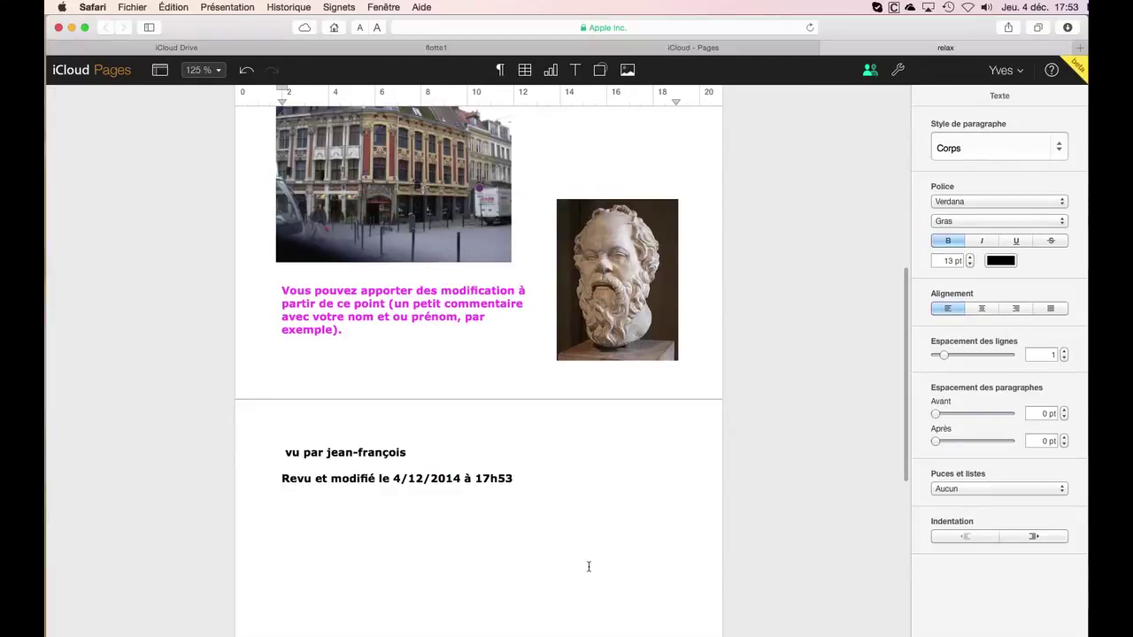
Move the picture of the bust up beside the building photo so that their upper edges align
{"action": "scroll", "coordinate": [588, 567], "scroll_direction": "down", "scroll_amount": 5}
{"action": "scroll", "coordinate": [589, 566], "scroll_direction": "up", "scroll_amount": 15}
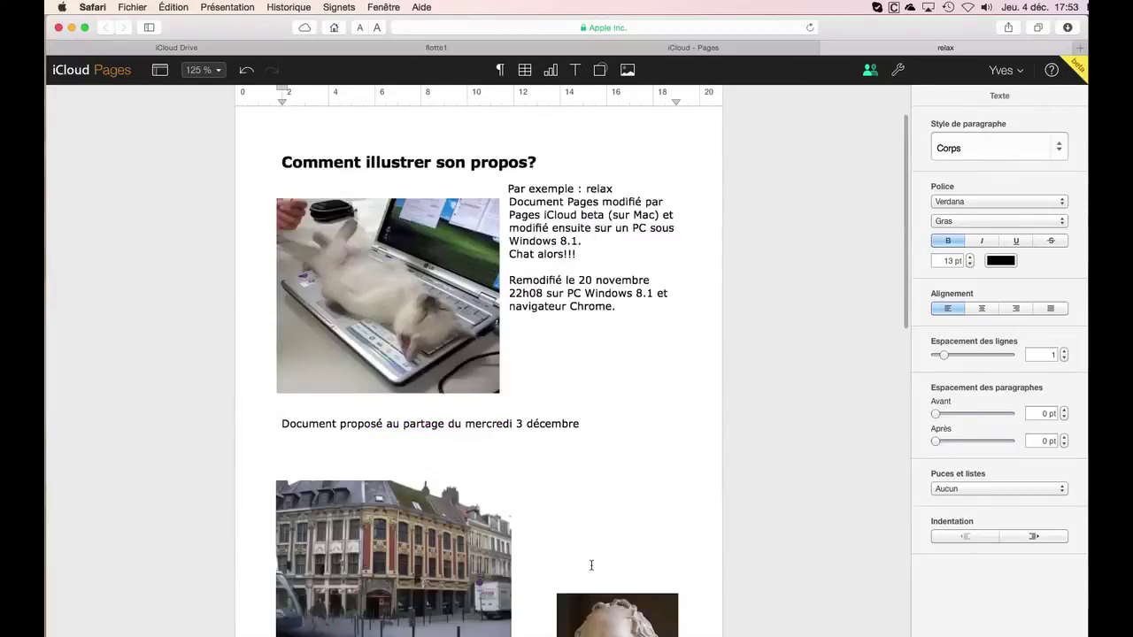
{"action": "scroll", "coordinate": [591, 565], "scroll_direction": "down", "scroll_amount": 5}
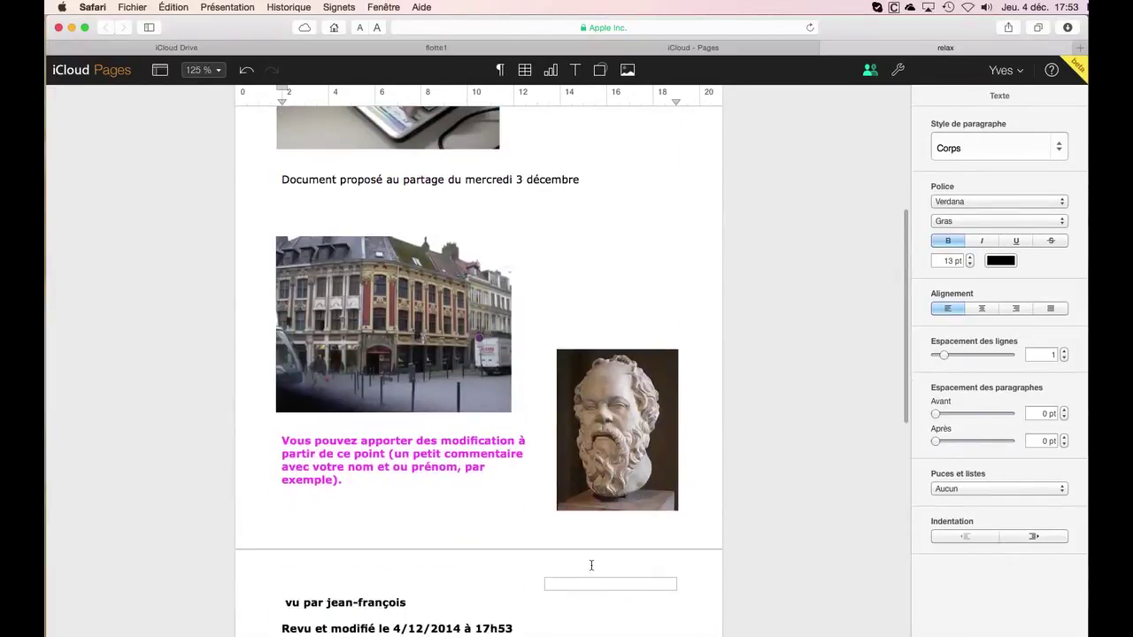
{"action": "scroll", "coordinate": [591, 564], "scroll_direction": "down", "scroll_amount": 1}
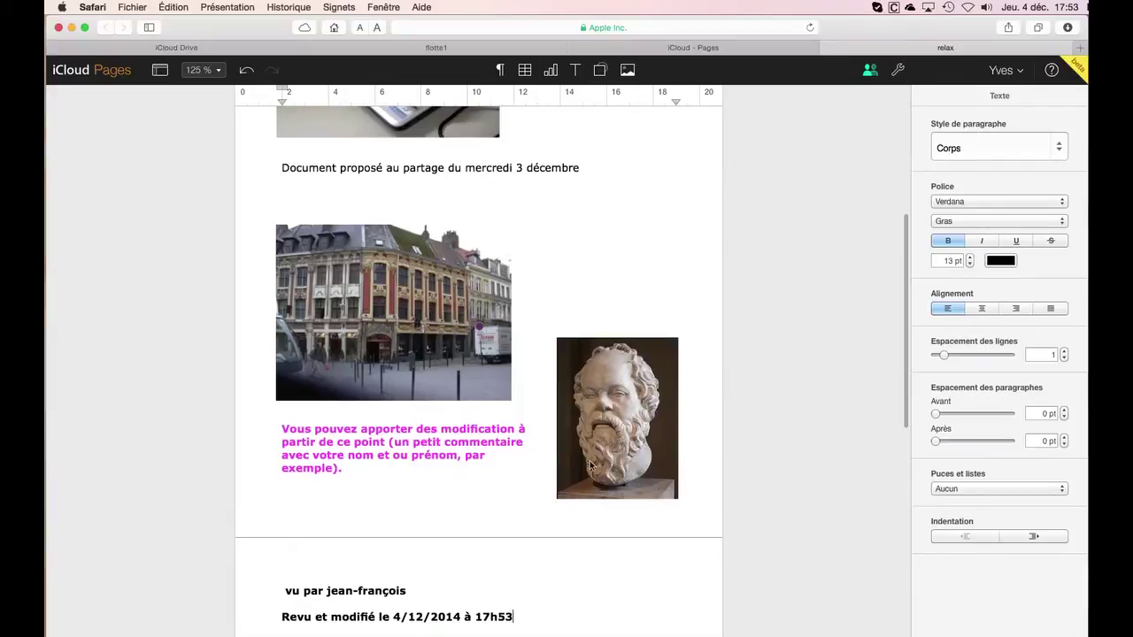
{"action": "left_click_drag", "start_coordinate": [591, 466], "coordinate": [583, 351]}
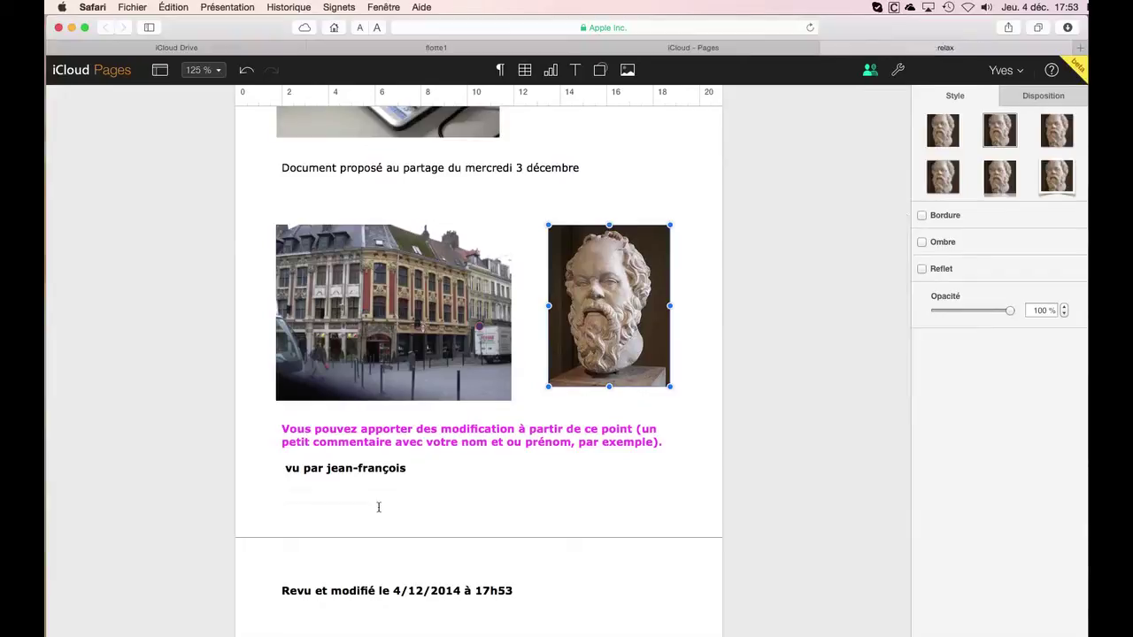
{"action": "left_click", "coordinate": [298, 204]}
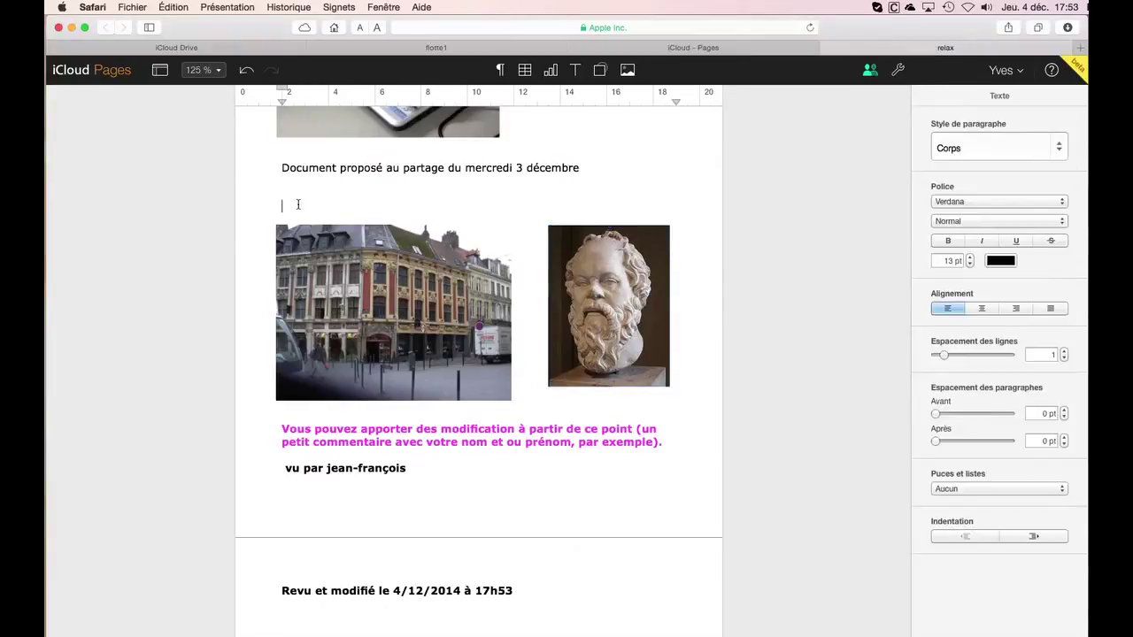
Delete the empty lines below the sentence "Document proposé au partage du mercredi 3 décembre", above the building photo
{"action": "key", "text": "BackSpace"}
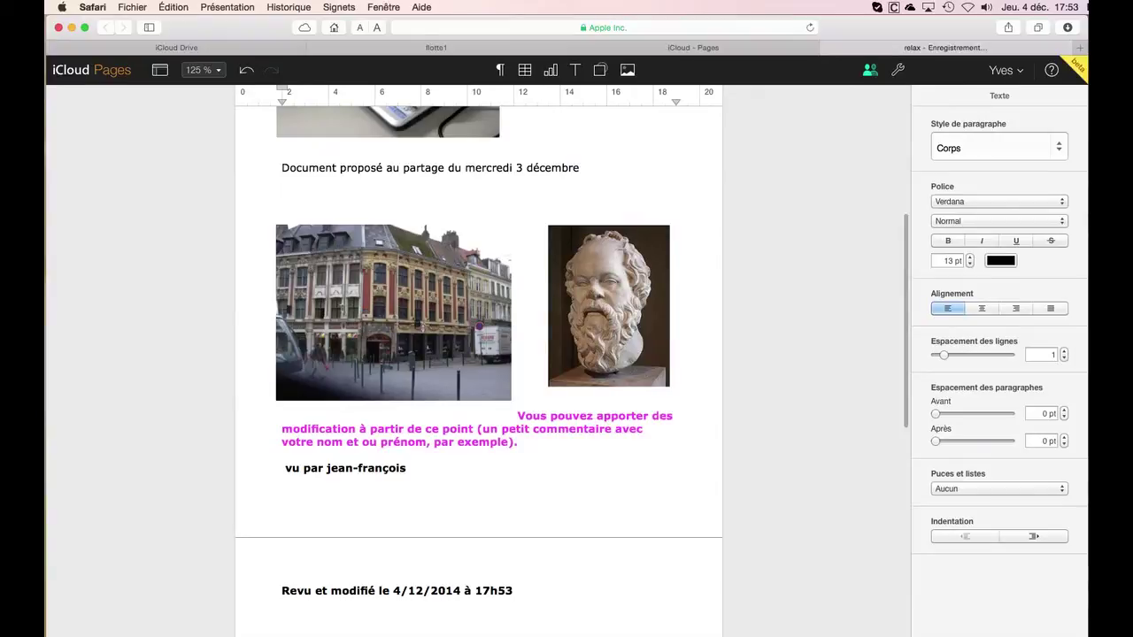
{"action": "key", "text": "BackSpace"}
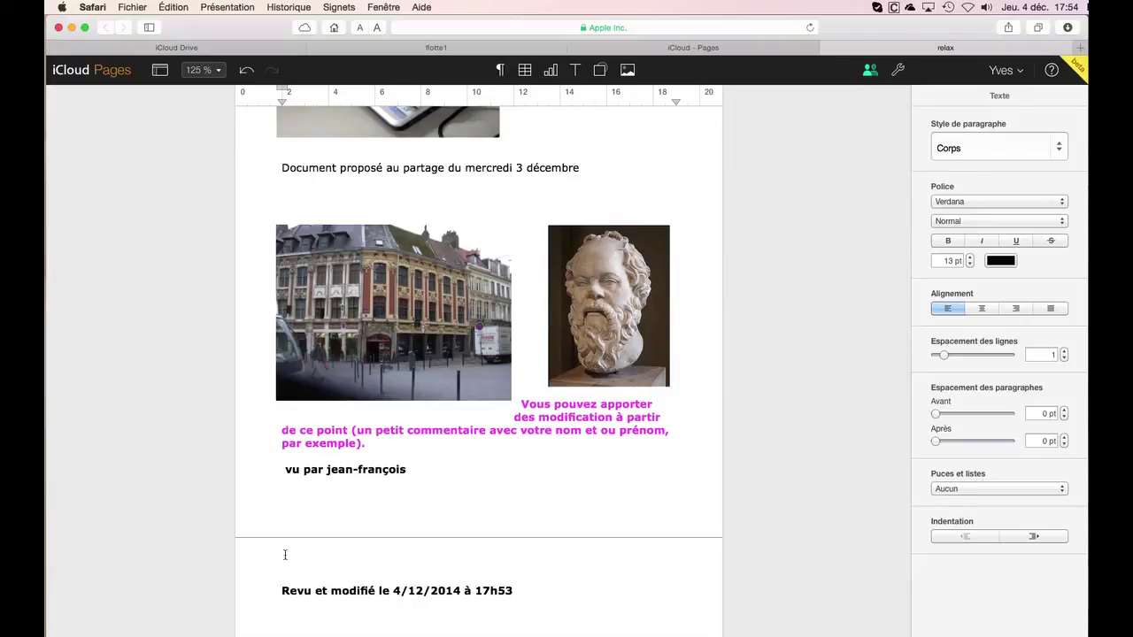
{"action": "scroll", "coordinate": [335, 512], "scroll_direction": "up", "scroll_amount": 3}
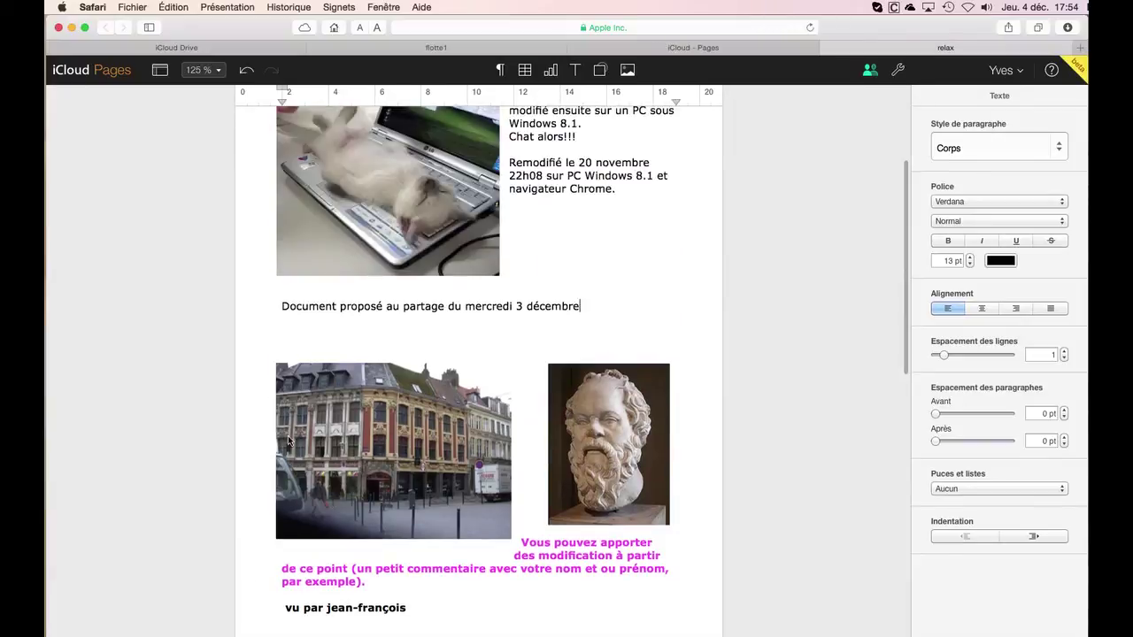
{"action": "left_click", "coordinate": [298, 329]}
{"action": "scroll", "coordinate": [643, 289], "scroll_direction": "up", "scroll_amount": 3}
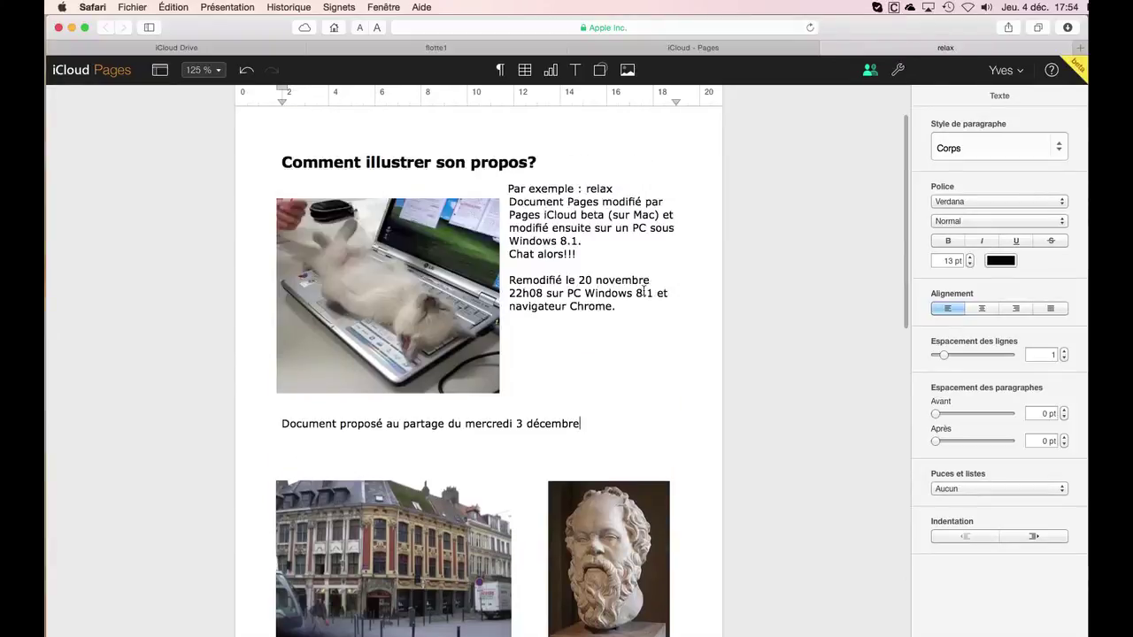
Adjust the spacing before the magenta paragraph so that it starts at the page margin below both pictures
{"action": "scroll", "coordinate": [644, 290], "scroll_direction": "down", "scroll_amount": 10}
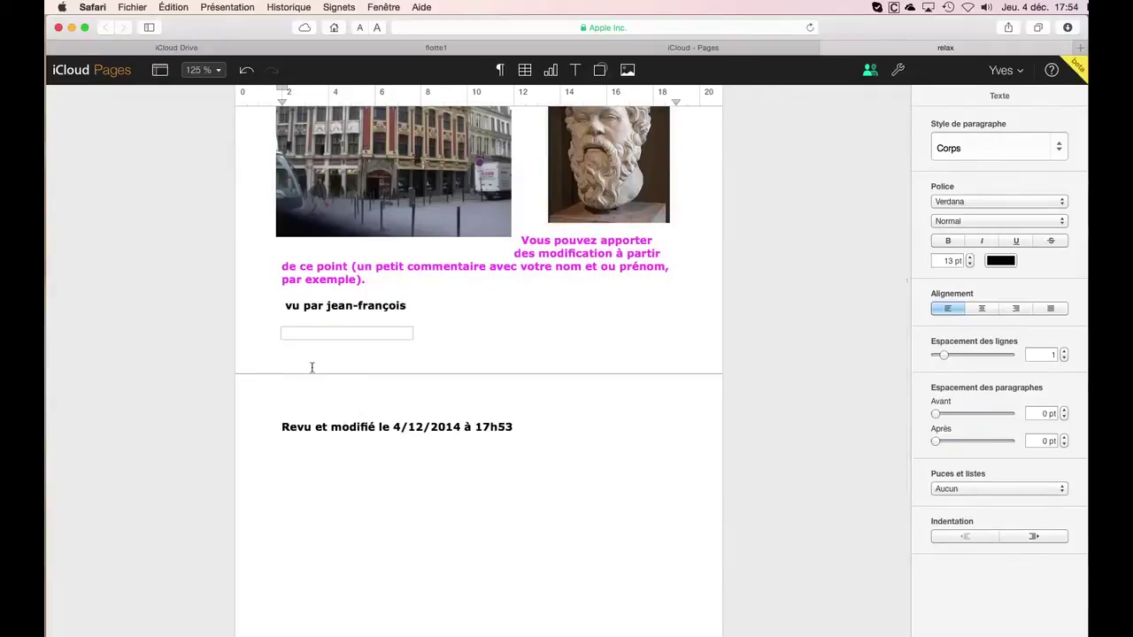
{"action": "scroll", "coordinate": [488, 318], "scroll_direction": "up", "scroll_amount": 8}
{"action": "scroll", "coordinate": [491, 325], "scroll_direction": "down", "scroll_amount": 2}
{"action": "scroll", "coordinate": [491, 325], "scroll_direction": "down", "scroll_amount": 7}
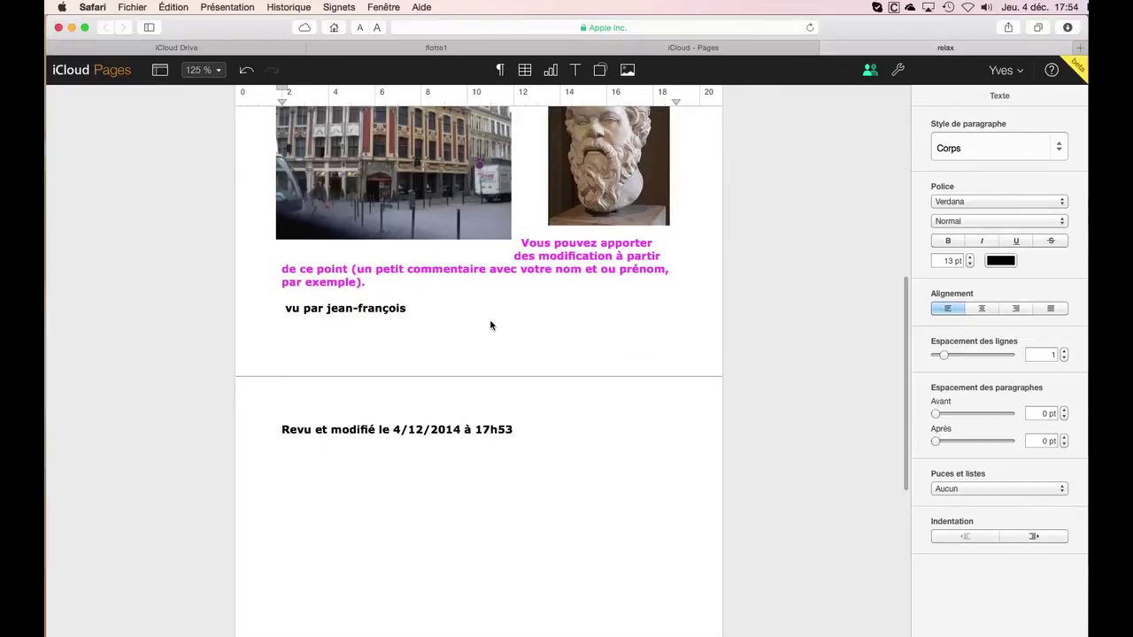
{"action": "left_click", "coordinate": [521, 242]}
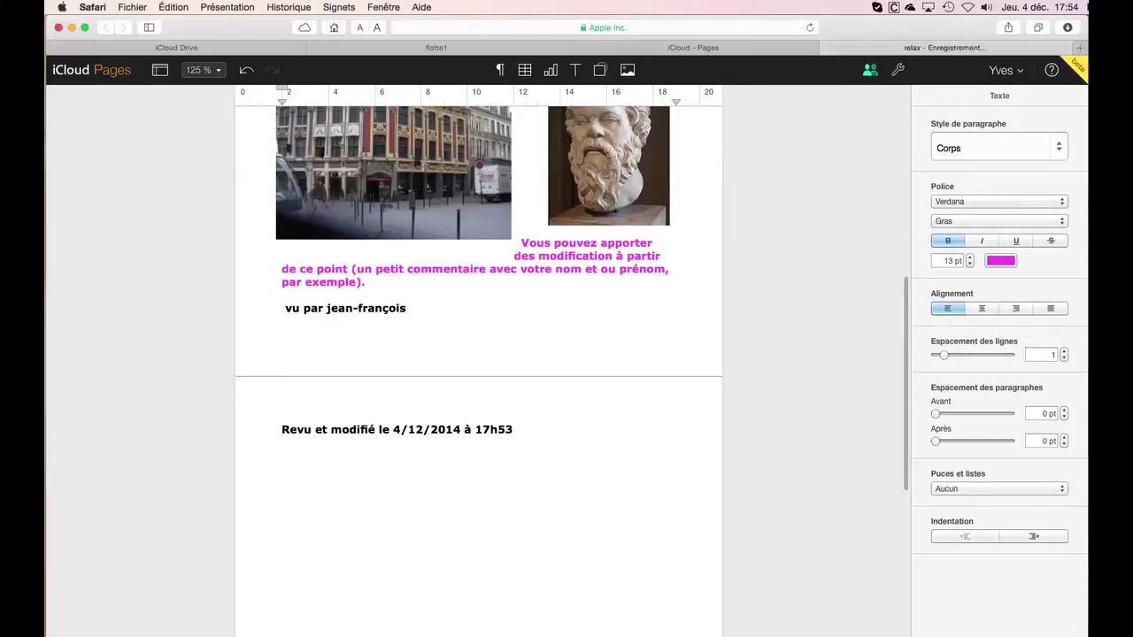
{"action": "key", "text": "BackSpace"}
{"action": "key", "text": "BackSpace"}
{"action": "key", "text": "BackSpace"}
{"action": "key", "text": "BackSpace"}
{"action": "key", "text": "BackSpace"}
{"action": "key", "text": "BackSpace"}
{"action": "key", "text": "BackSpace"}
{"action": "key", "text": "BackSpace"}
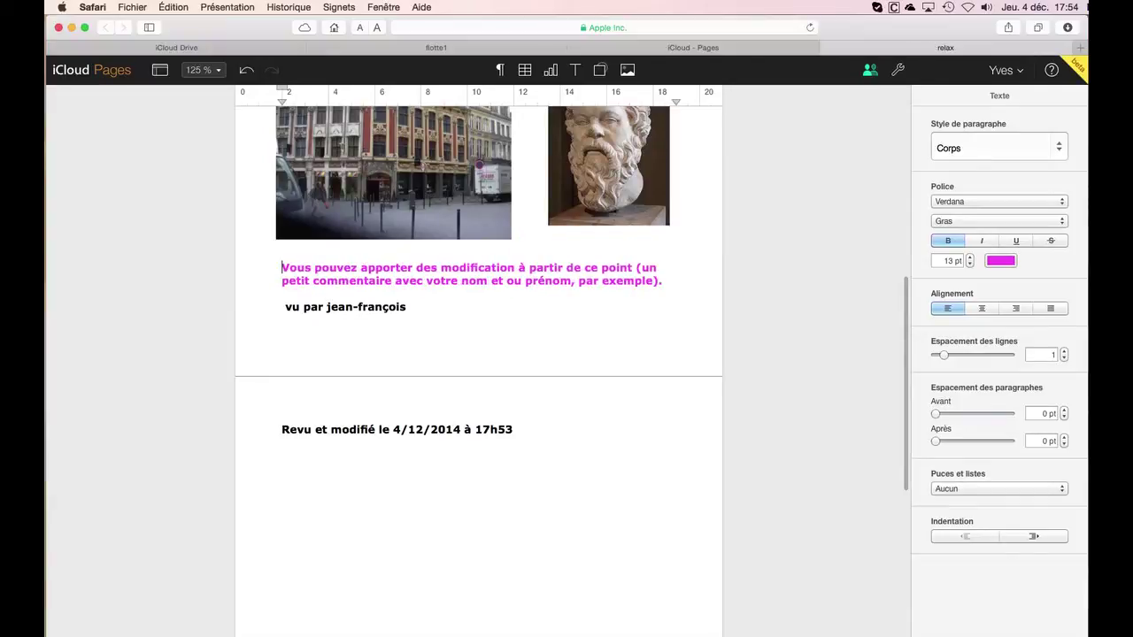
Check the first page of the relax document and sign out of the iCloud account
{"action": "scroll", "coordinate": [531, 250], "scroll_direction": "up", "scroll_amount": 5}
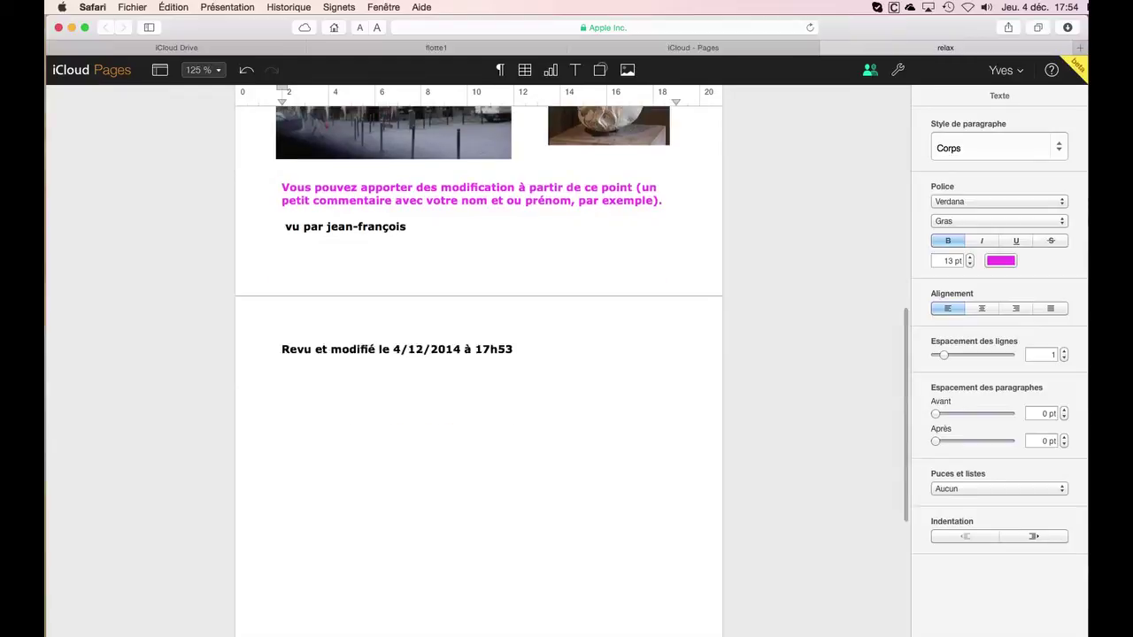
{"action": "scroll", "coordinate": [532, 251], "scroll_direction": "up", "scroll_amount": 1}
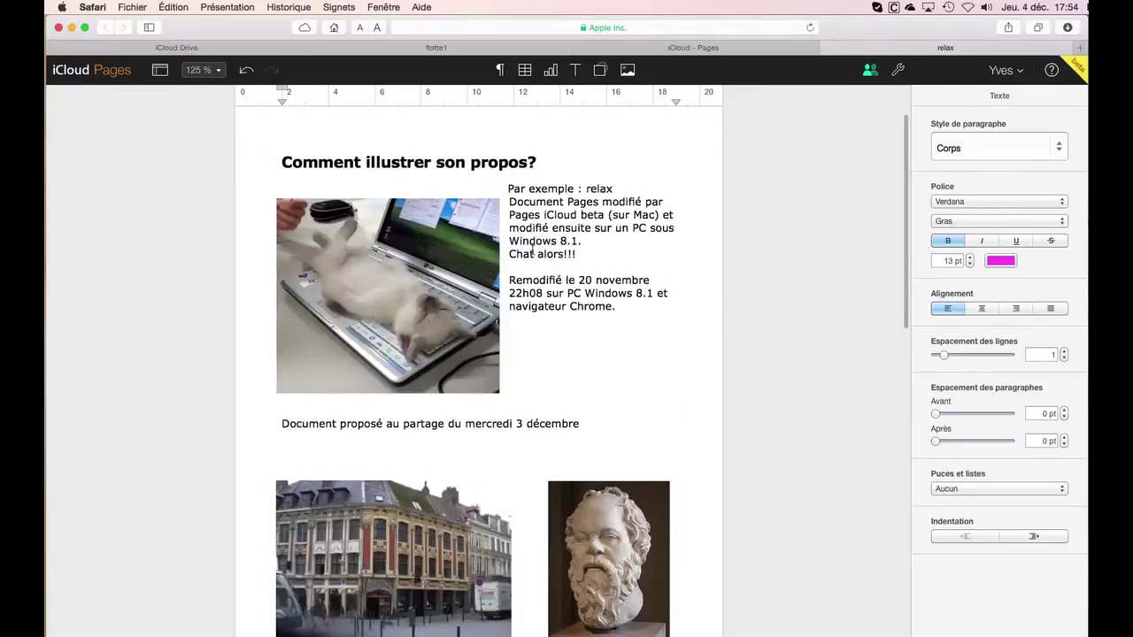
{"action": "left_click", "coordinate": [1023, 74]}
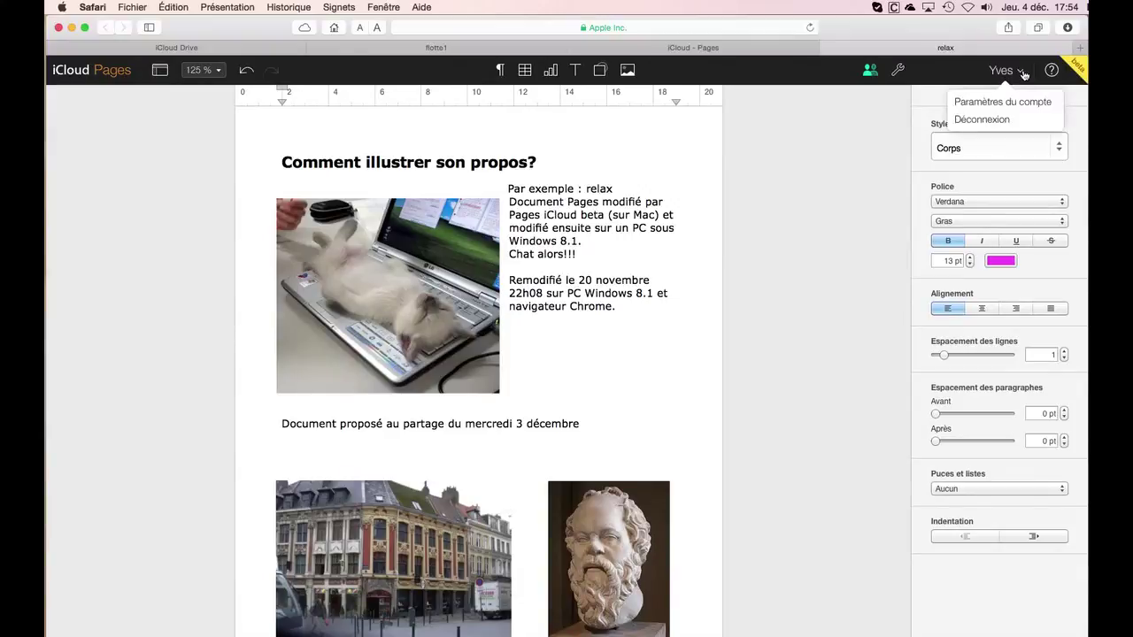
{"action": "left_click", "coordinate": [982, 120]}
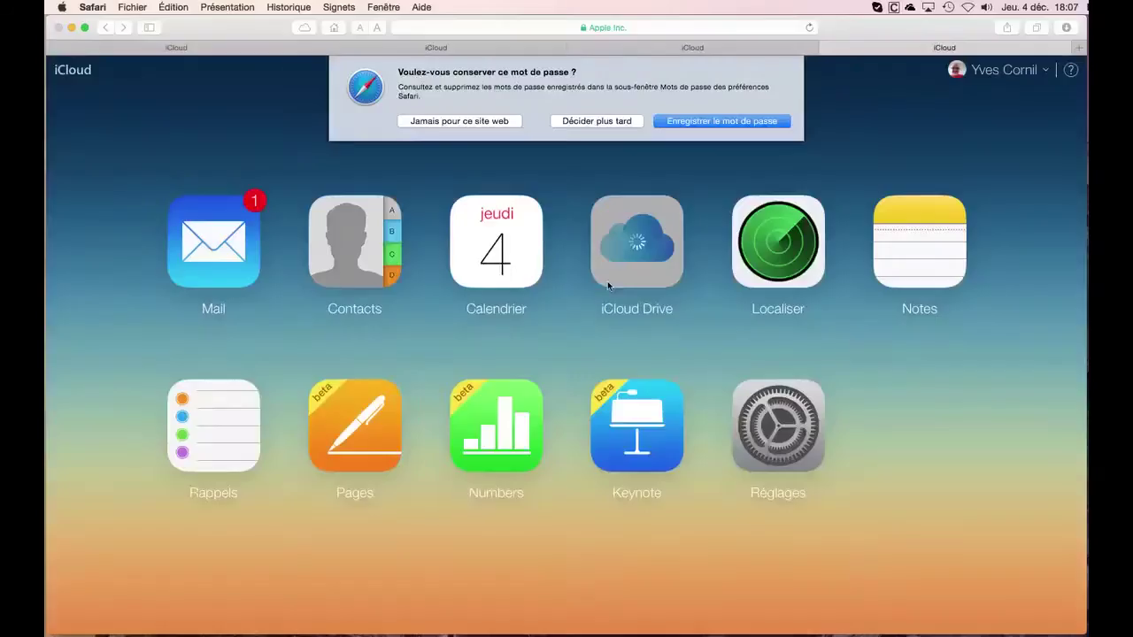
Open iCloud Drive, declining to ever save the password for this site, and open its Pages folder
{"action": "left_click", "coordinate": [607, 280]}
{"action": "left_click", "coordinate": [456, 125]}
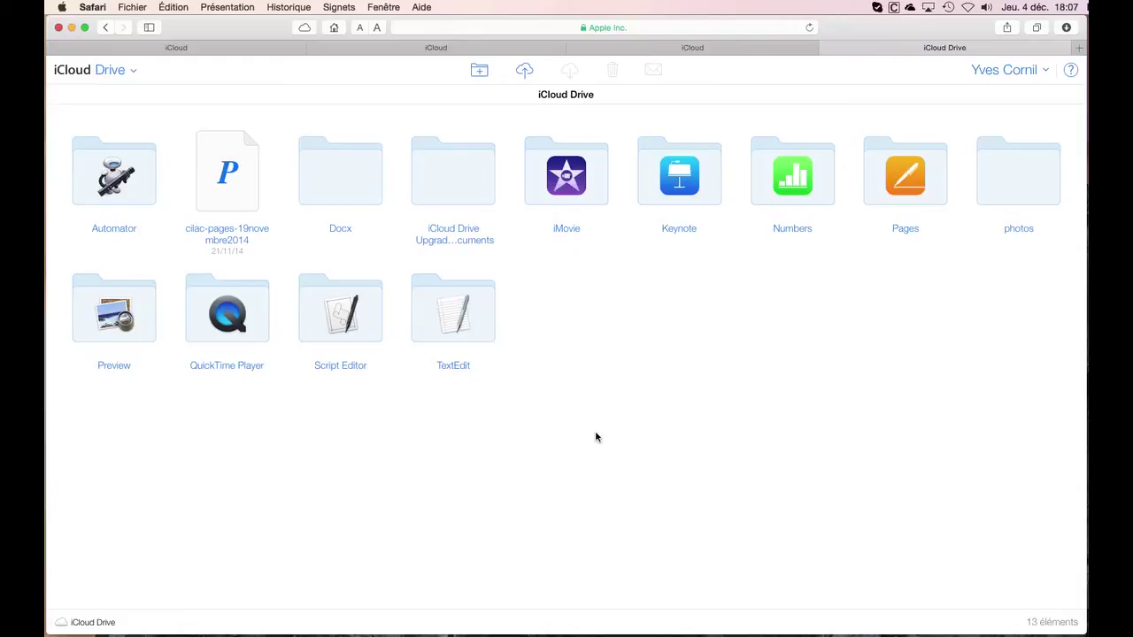
{"action": "left_click", "coordinate": [907, 183]}
{"action": "double_click", "coordinate": [907, 183]}
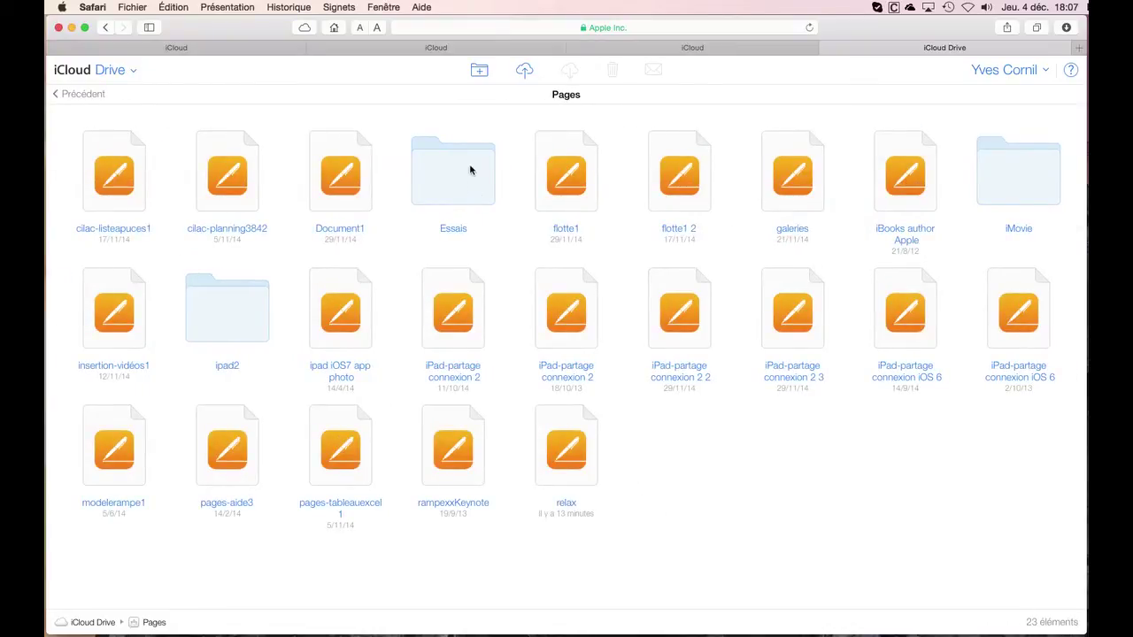
Open the Essais folder and select the Transpole document
{"action": "left_click", "coordinate": [452, 184]}
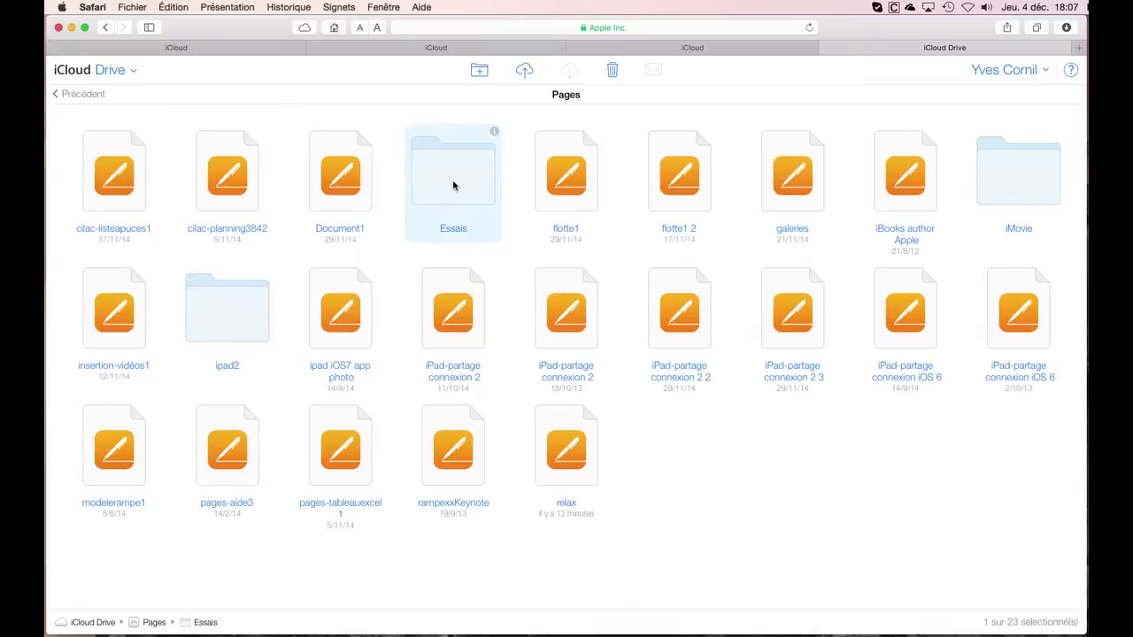
{"action": "double_click", "coordinate": [452, 185]}
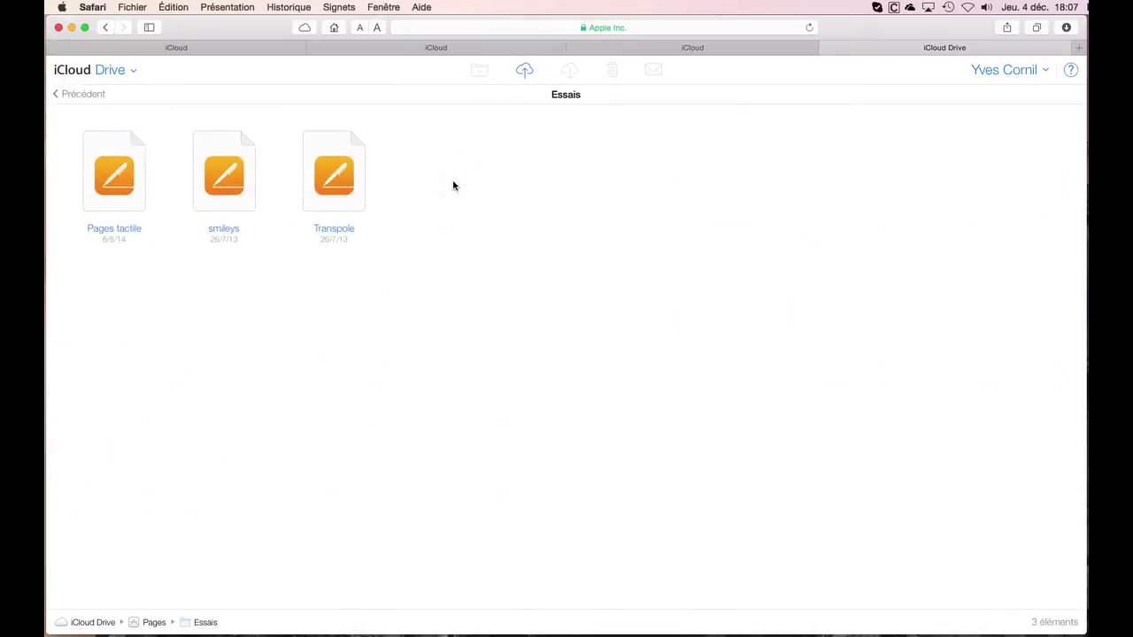
{"action": "left_click", "coordinate": [327, 183]}
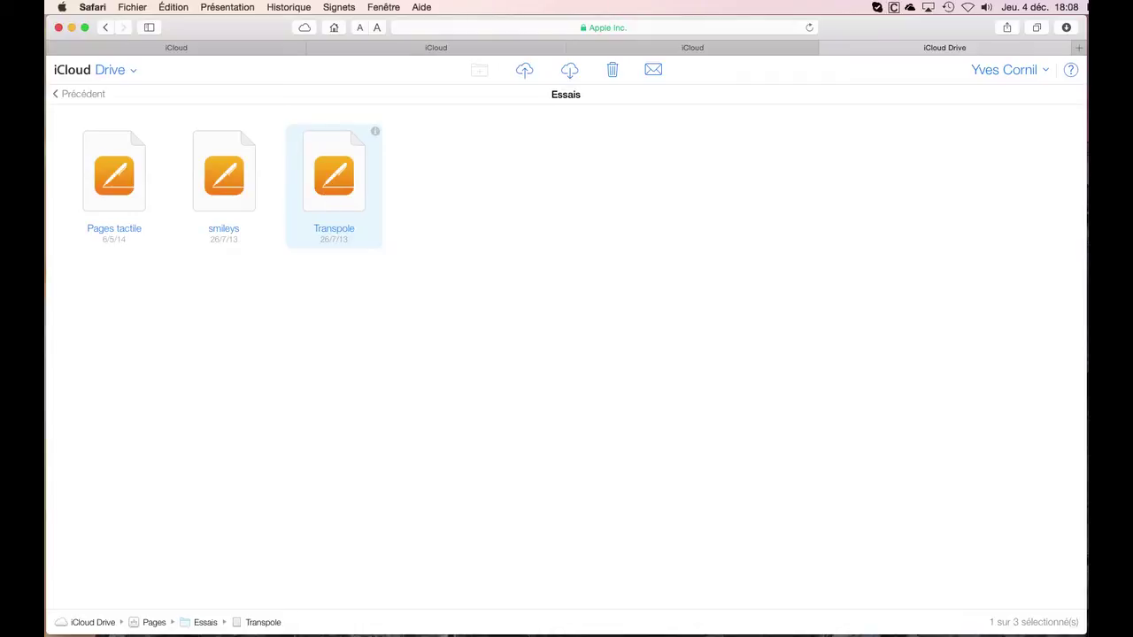
Switch to Finder and open the Transpole-2 document from the Téléchargements folder in Pages
{"action": "double_click", "coordinate": [1131, 39]}
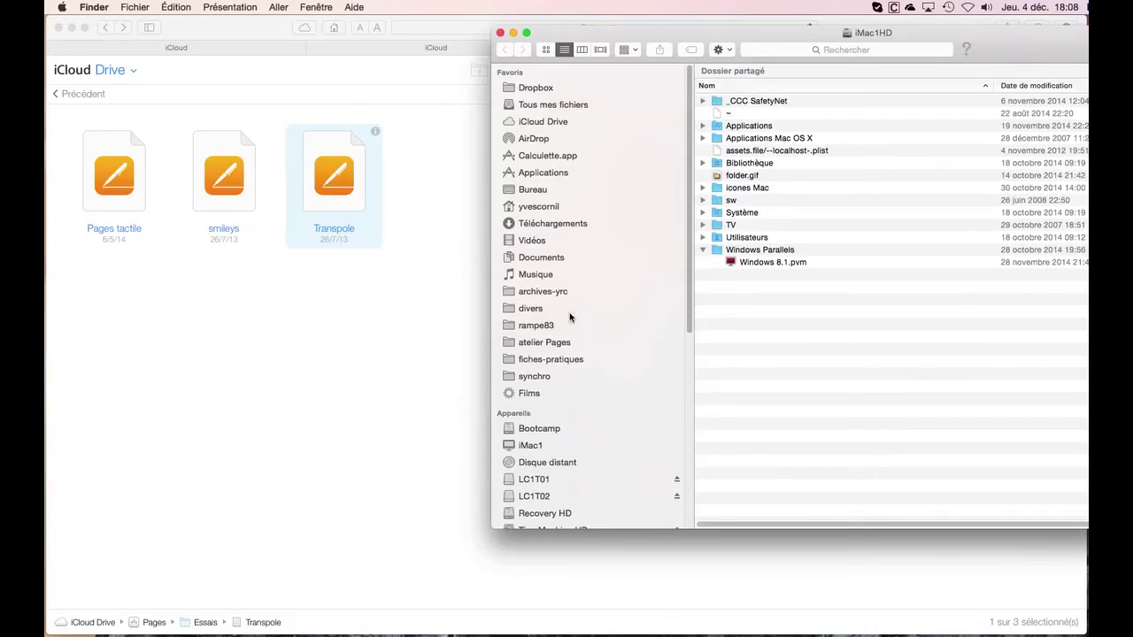
{"action": "left_click", "coordinate": [534, 228]}
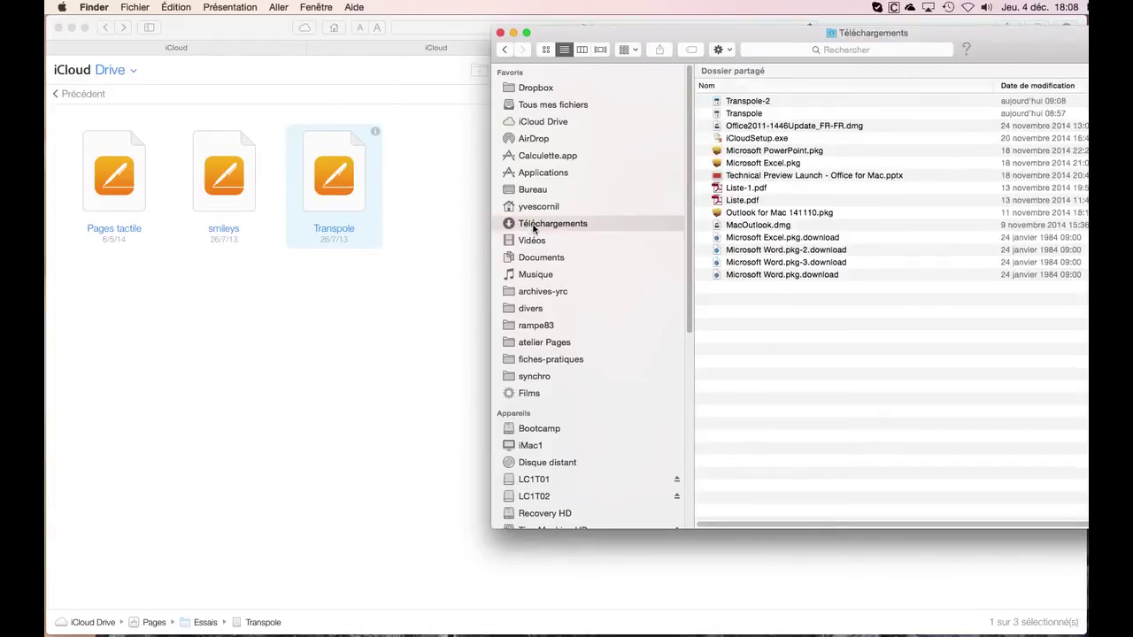
{"action": "left_click", "coordinate": [745, 104]}
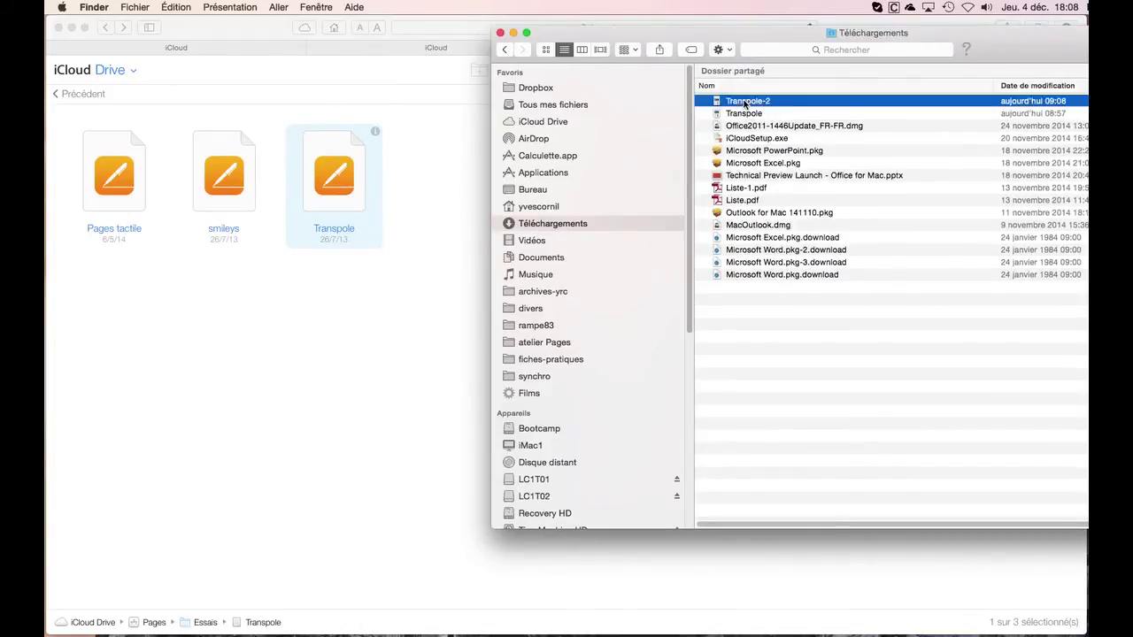
{"action": "double_click", "coordinate": [745, 102]}
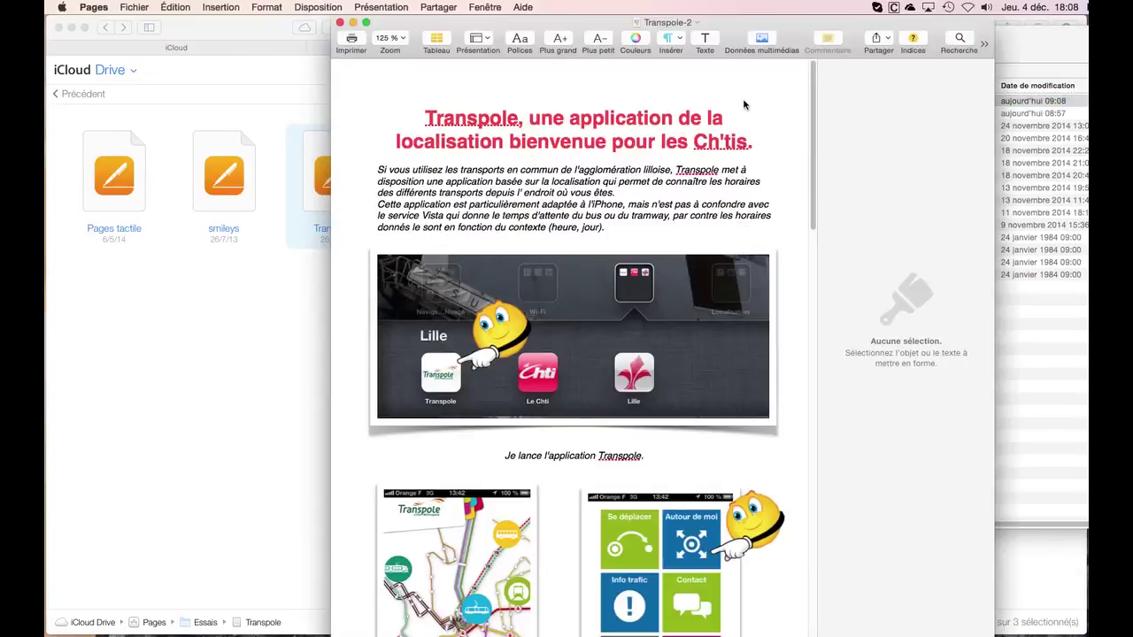
Look through Transpole-2 to its last page and close the document and the Finder window
{"action": "scroll", "coordinate": [793, 234], "scroll_direction": "down", "scroll_amount": 1}
{"action": "scroll", "coordinate": [794, 230], "scroll_direction": "down", "scroll_amount": 5}
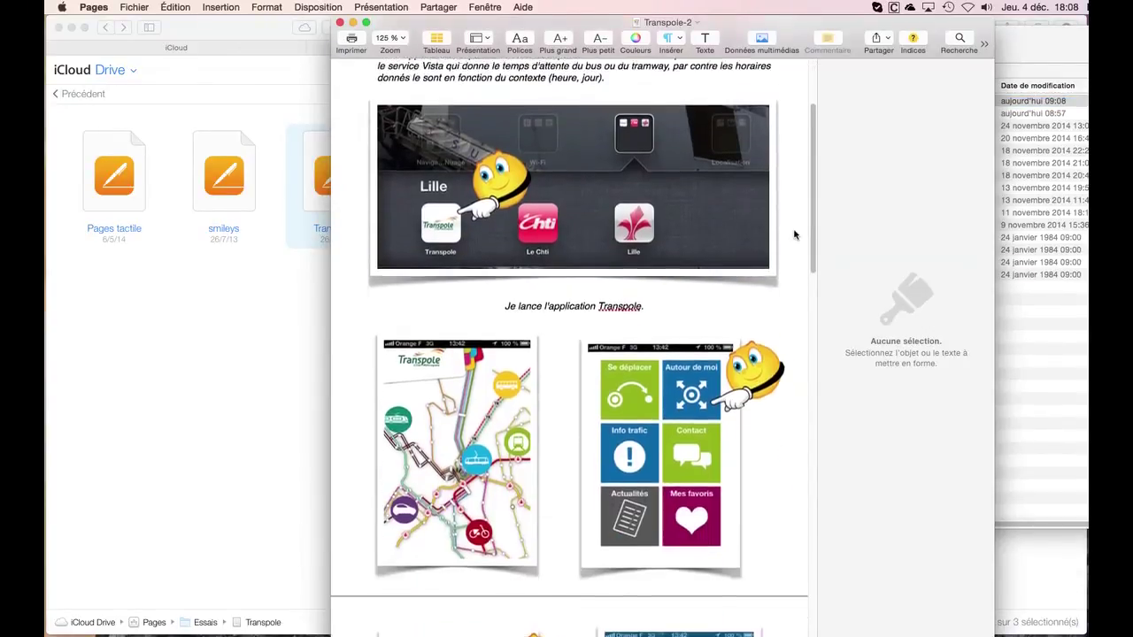
{"action": "scroll", "coordinate": [794, 235], "scroll_direction": "down", "scroll_amount": 10}
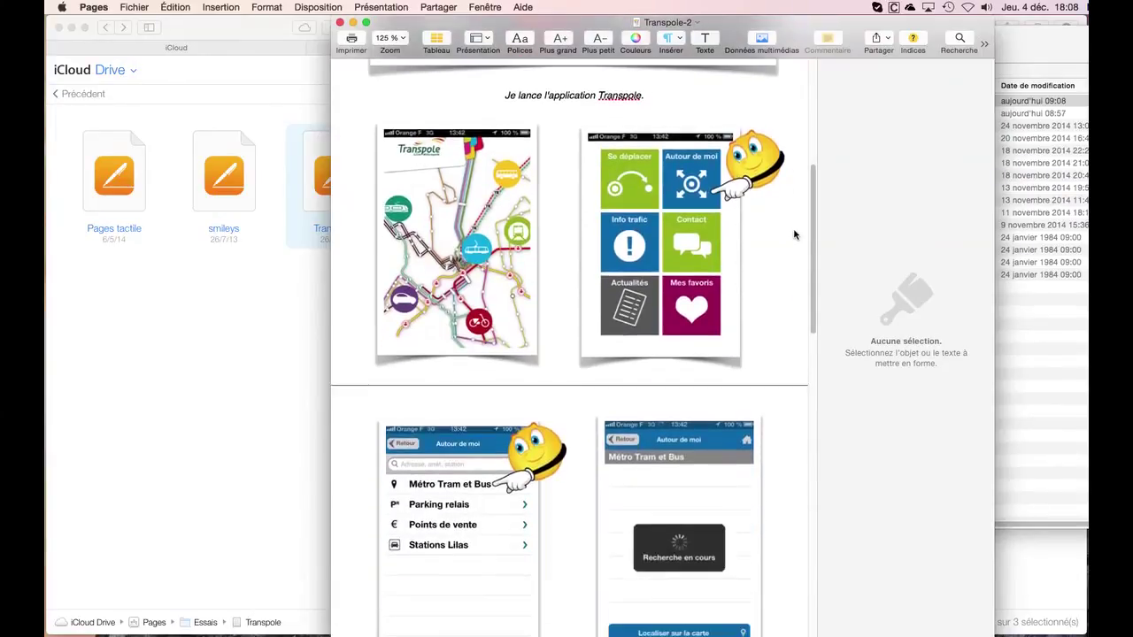
{"action": "scroll", "coordinate": [794, 235], "scroll_direction": "down", "scroll_amount": 10}
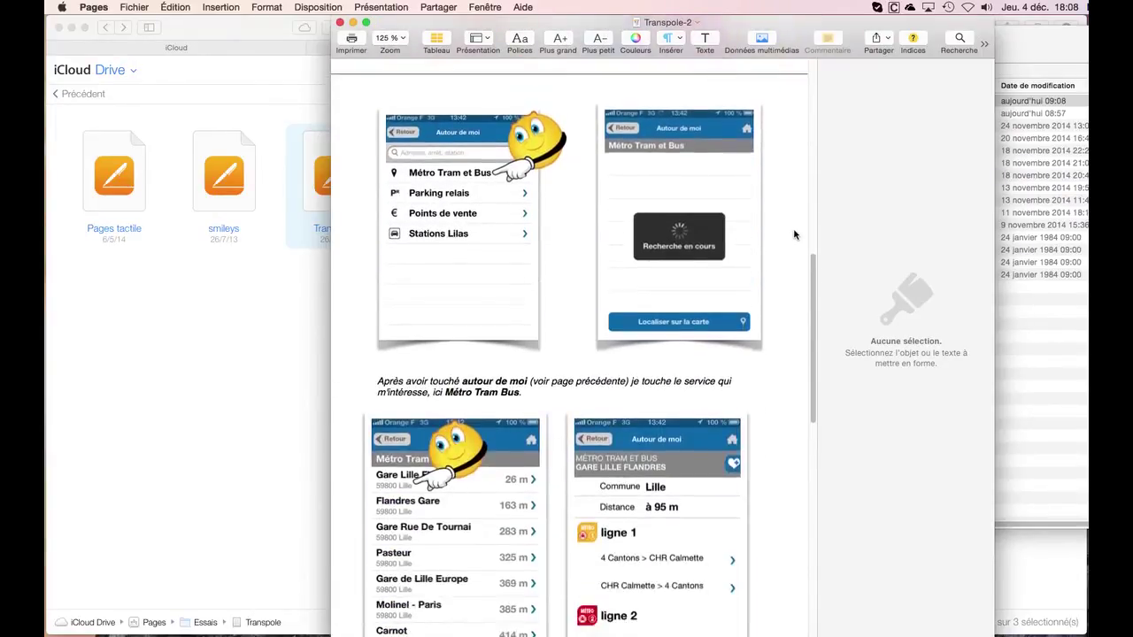
{"action": "scroll", "coordinate": [794, 235], "scroll_direction": "down", "scroll_amount": 9}
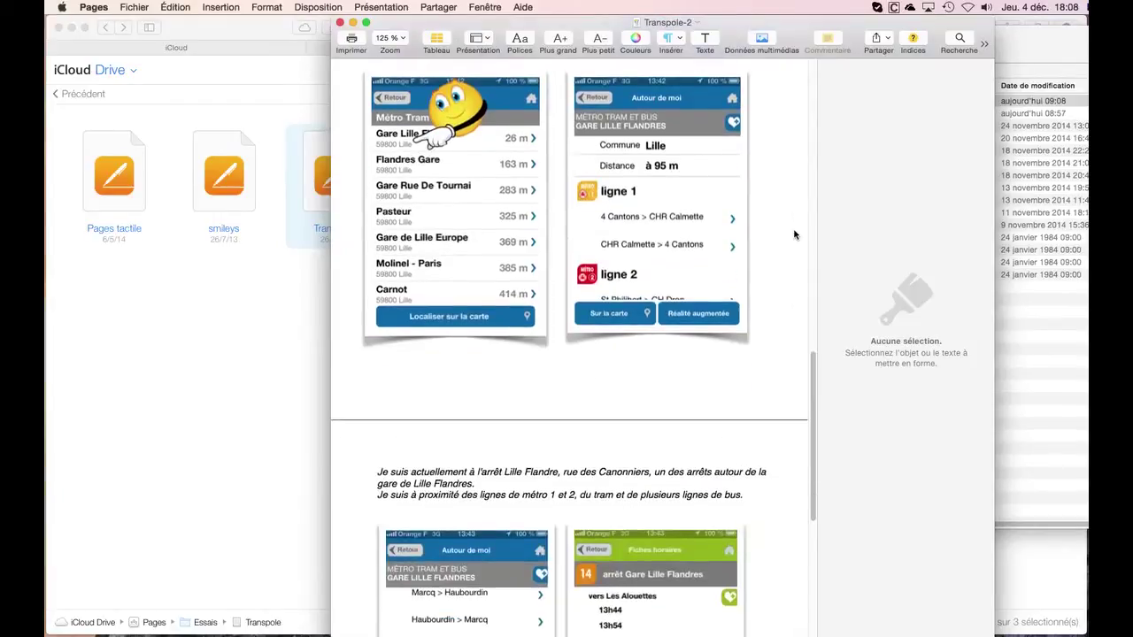
{"action": "scroll", "coordinate": [793, 235], "scroll_direction": "down", "scroll_amount": 8}
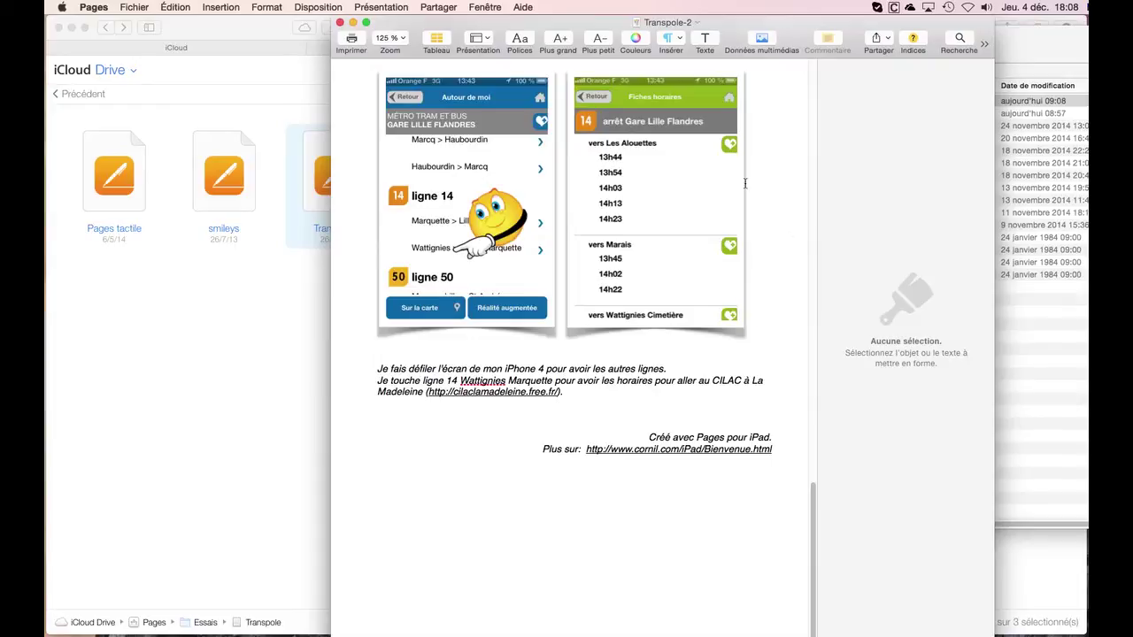
{"action": "left_click", "coordinate": [339, 23]}
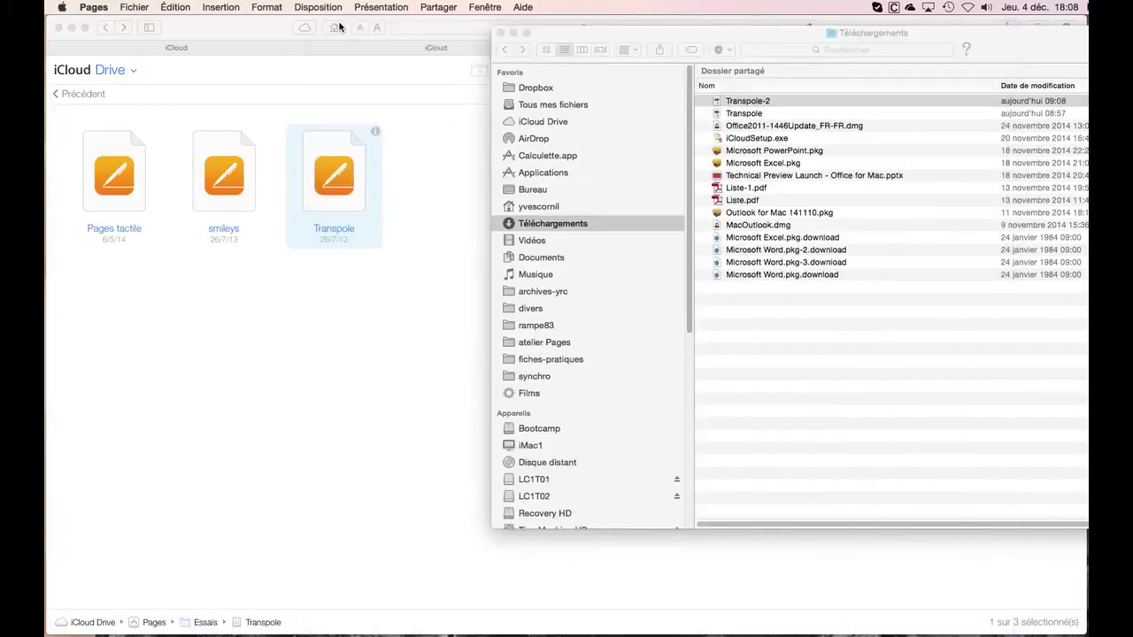
{"action": "left_click", "coordinate": [502, 35]}
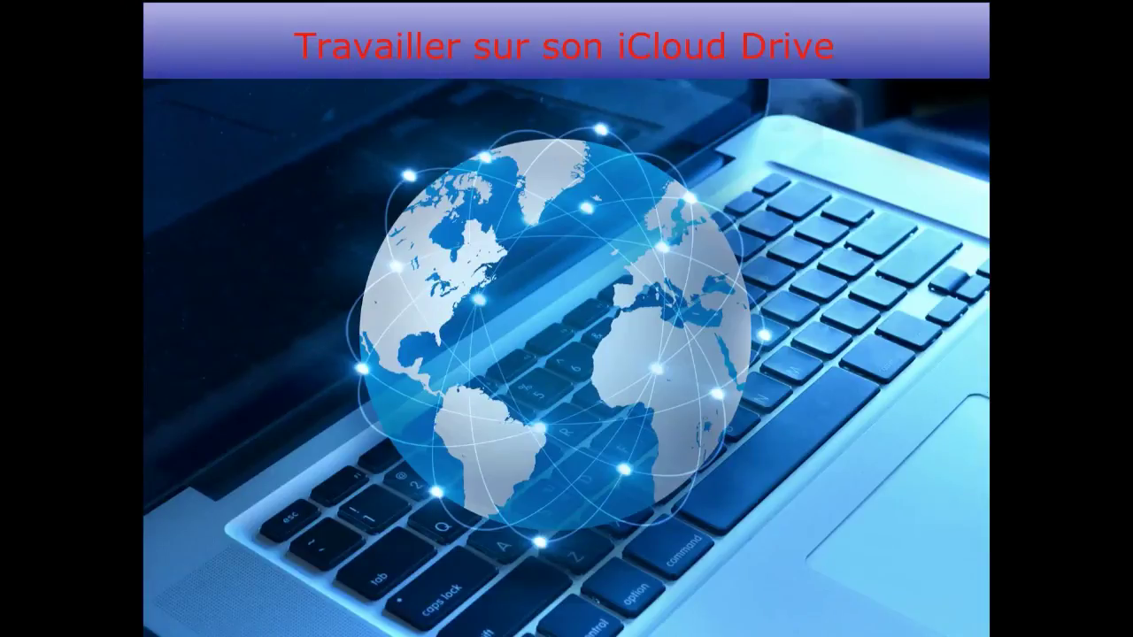
{"action": "key", "text": "Right"}
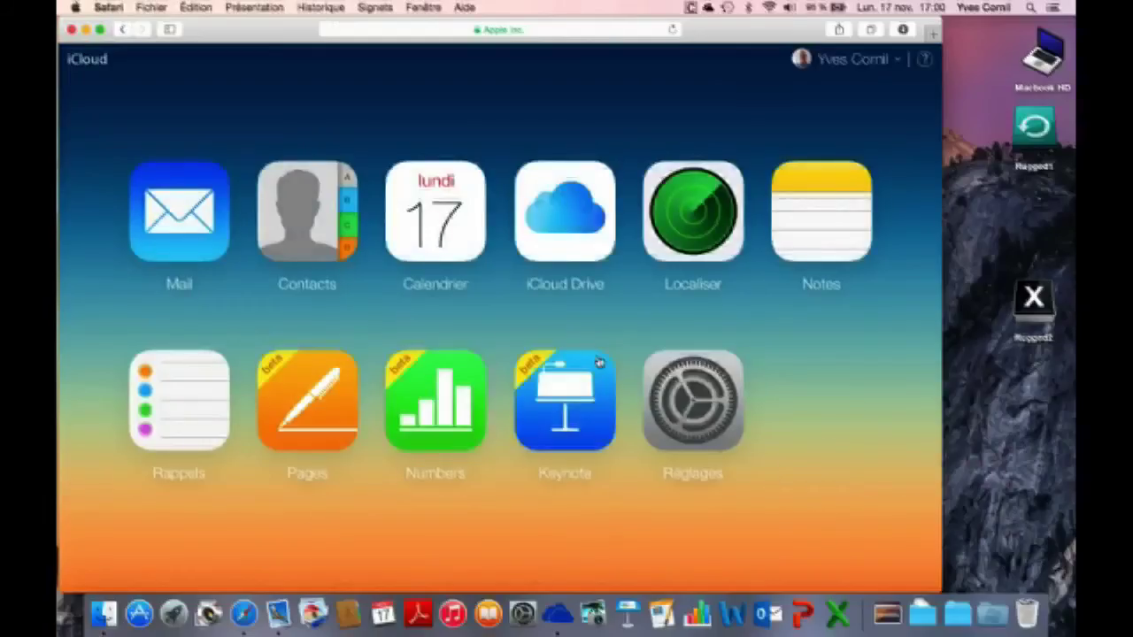
Open the account settings from the iCloud home page
{"action": "left_click", "coordinate": [898, 62]}
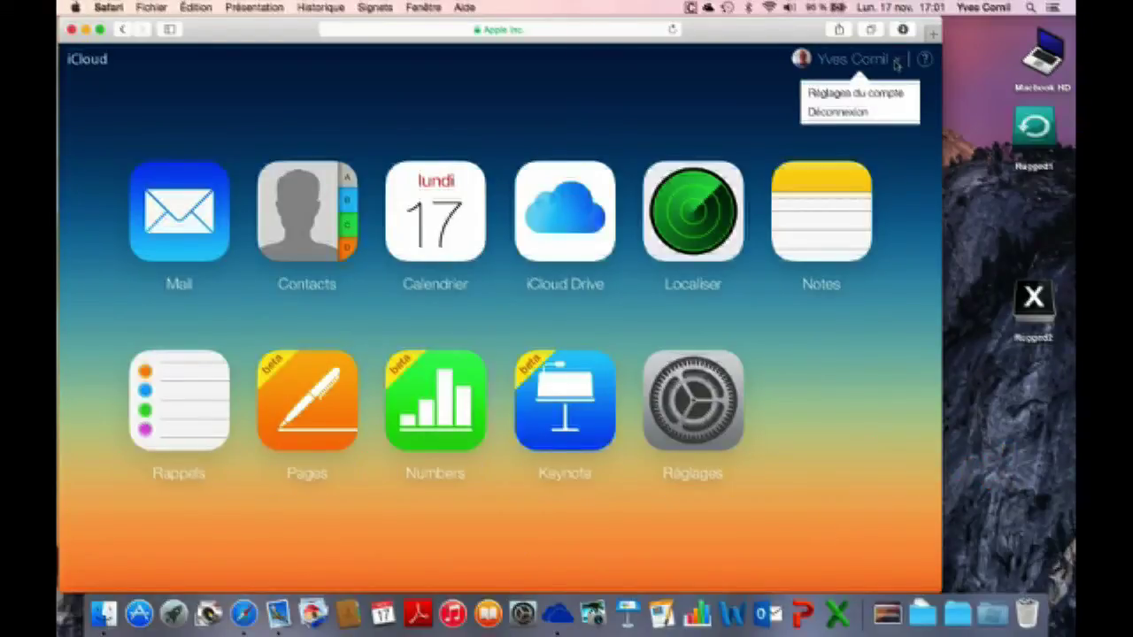
{"action": "left_click", "coordinate": [889, 93]}
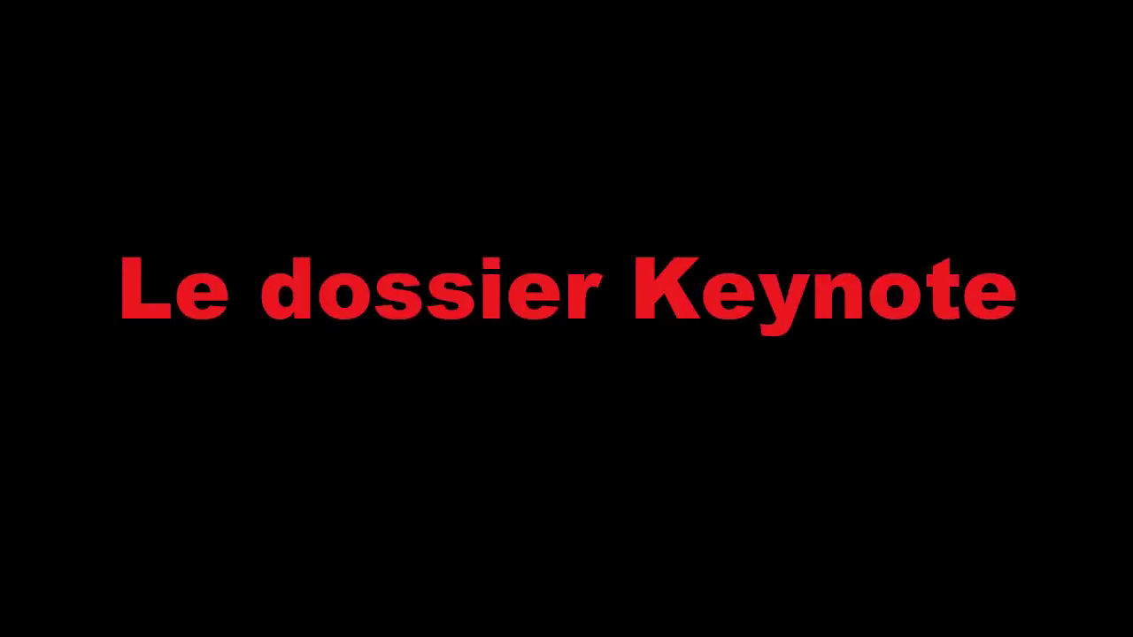
Open the Keynote folder in iCloud Drive and show the file information of the cilac-ipadios7 presentation dated 5/11/13
{"action": "left_click", "coordinate": [621, 180]}
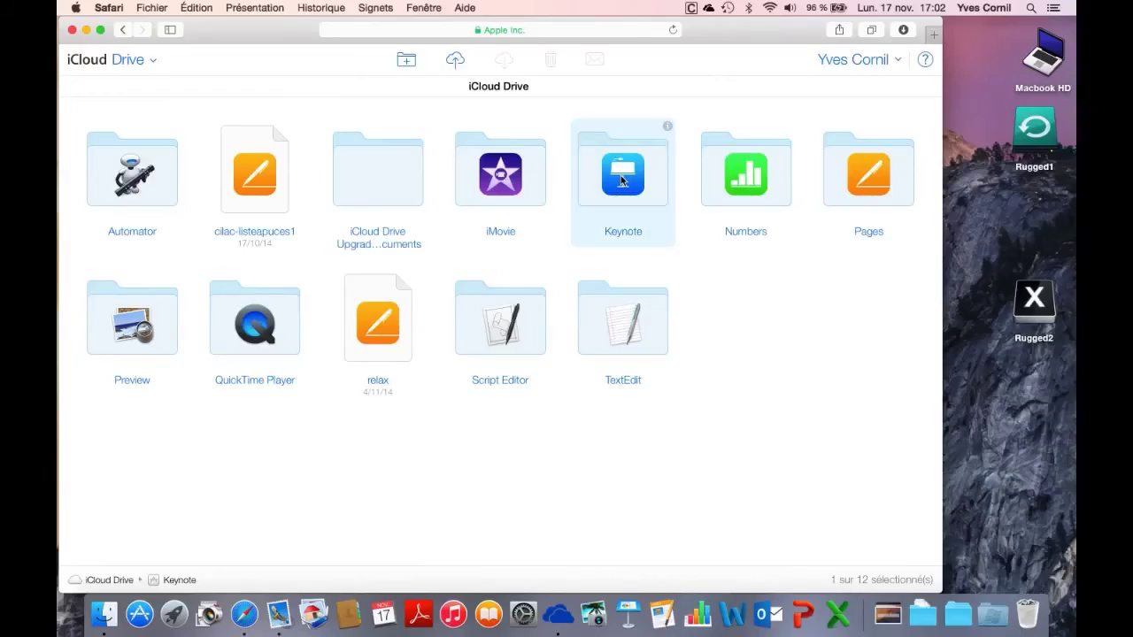
{"action": "double_click", "coordinate": [621, 180]}
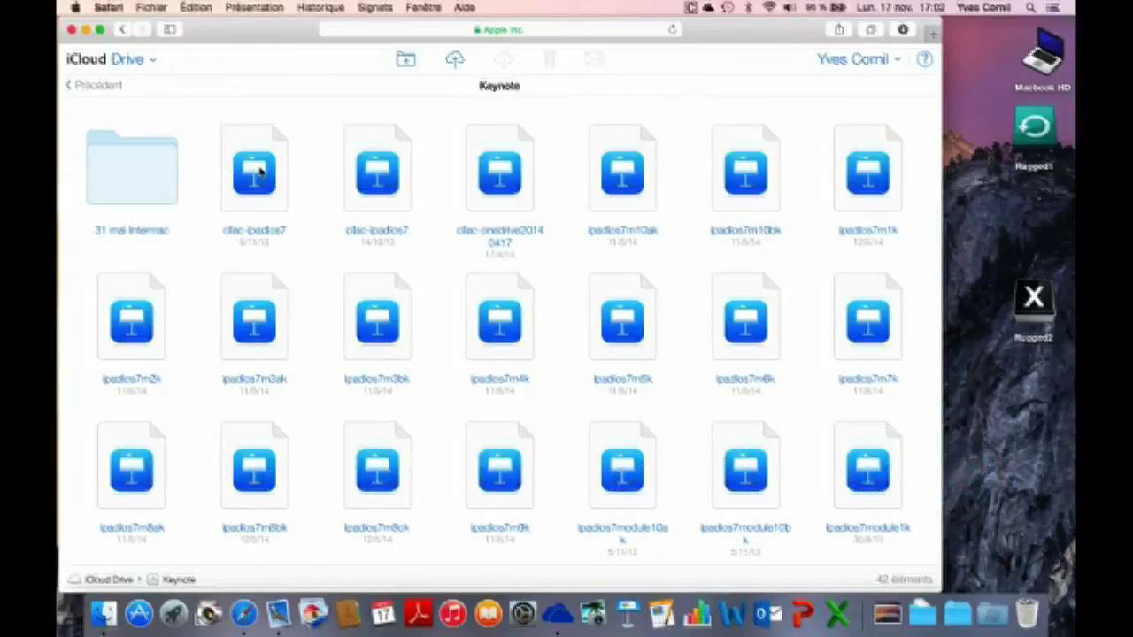
{"action": "left_click", "coordinate": [259, 171]}
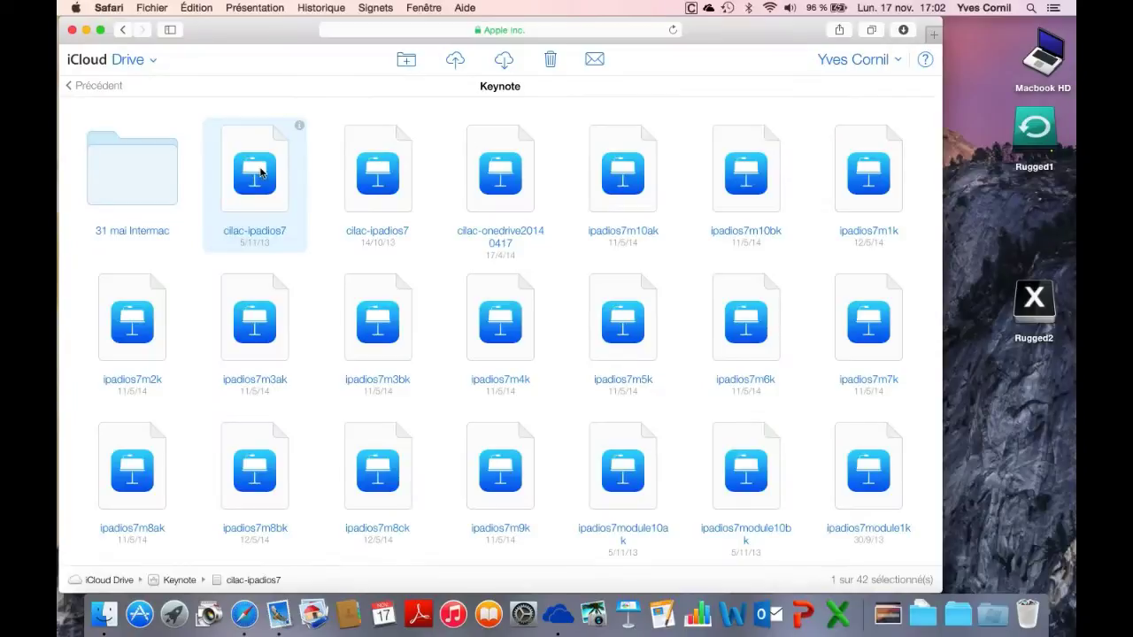
{"action": "left_click", "coordinate": [299, 127]}
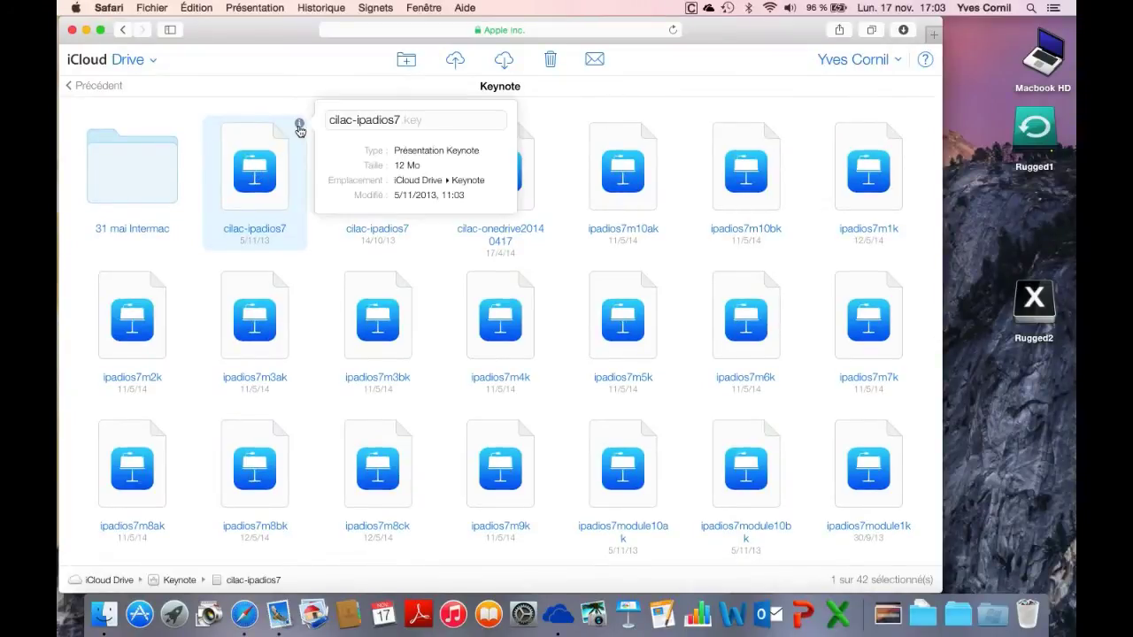
Delete the cilac-ipadios7 presentation dated 5/11/13 from the Keynote folder and confirm the deletion
{"action": "left_click", "coordinate": [239, 187]}
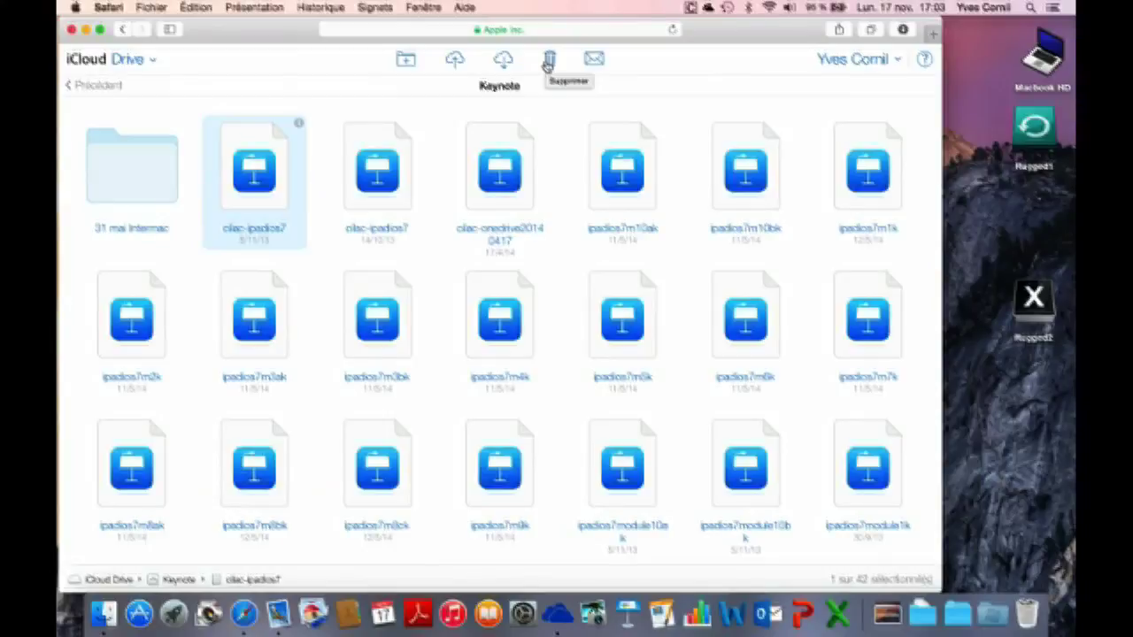
{"action": "left_click", "coordinate": [549, 60]}
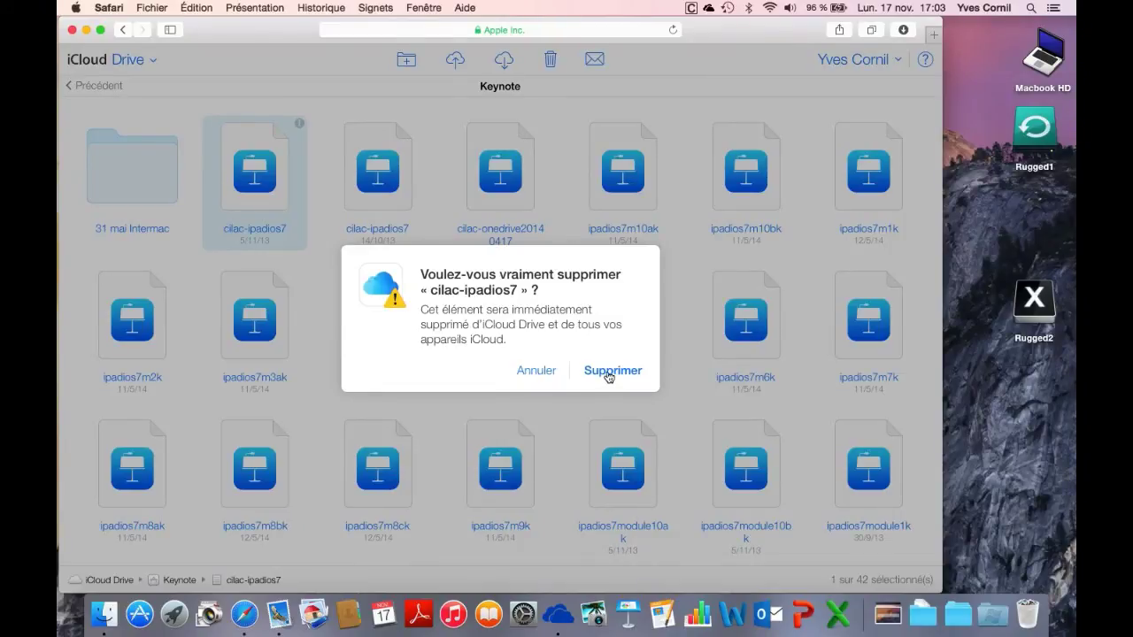
{"action": "left_click", "coordinate": [609, 370]}
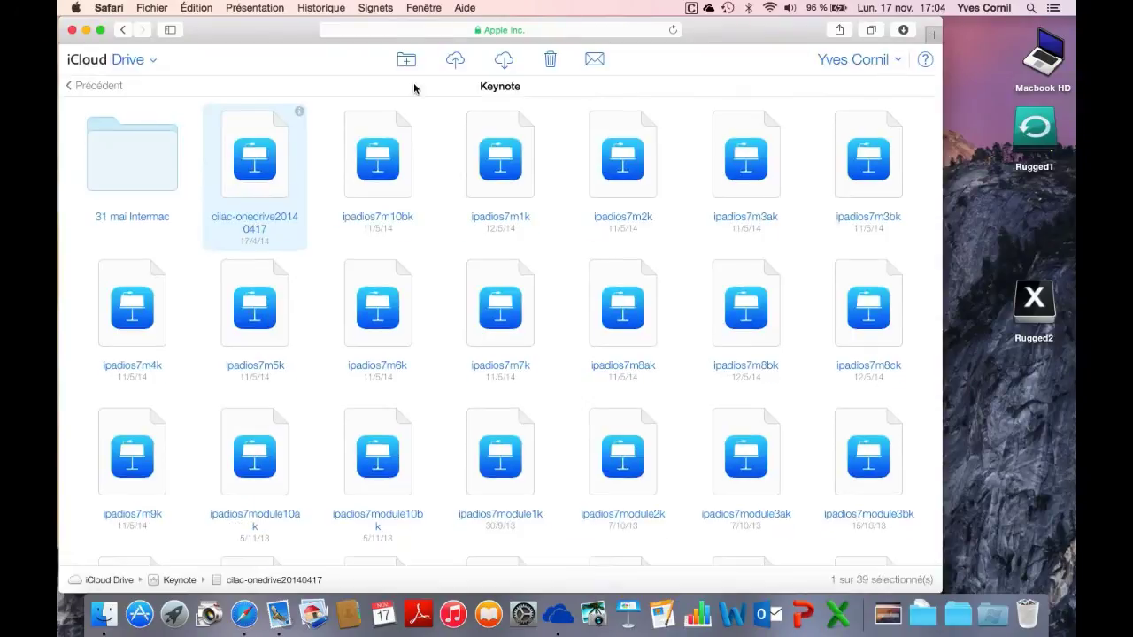
Return to the top level of iCloud Drive and open the Keynote folder again
{"action": "left_click", "coordinate": [108, 87]}
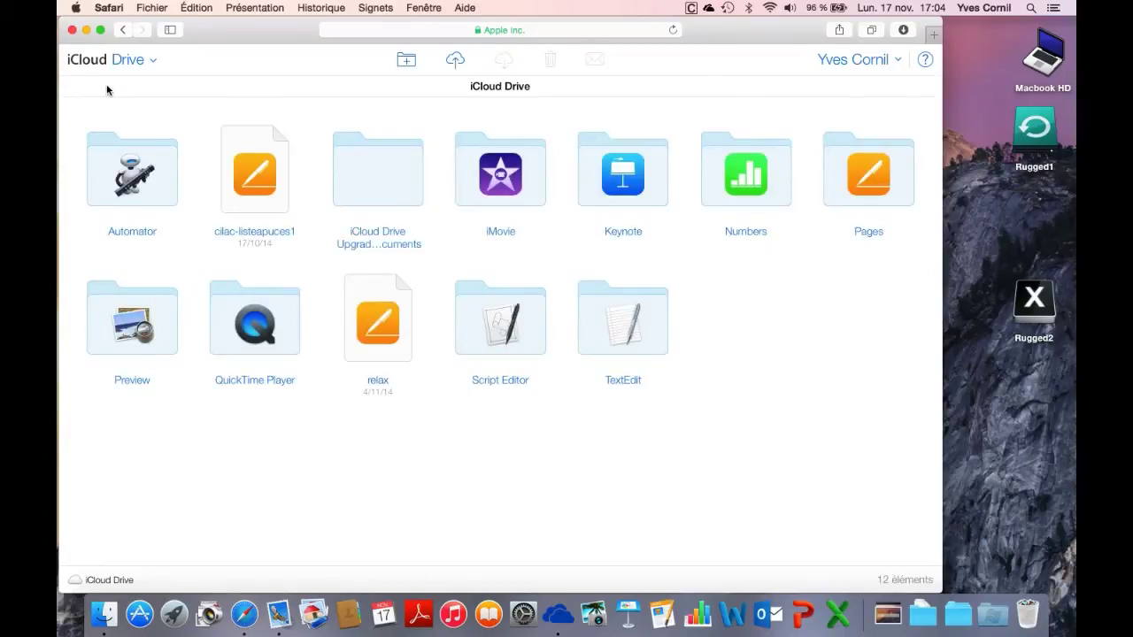
{"action": "left_click", "coordinate": [622, 183]}
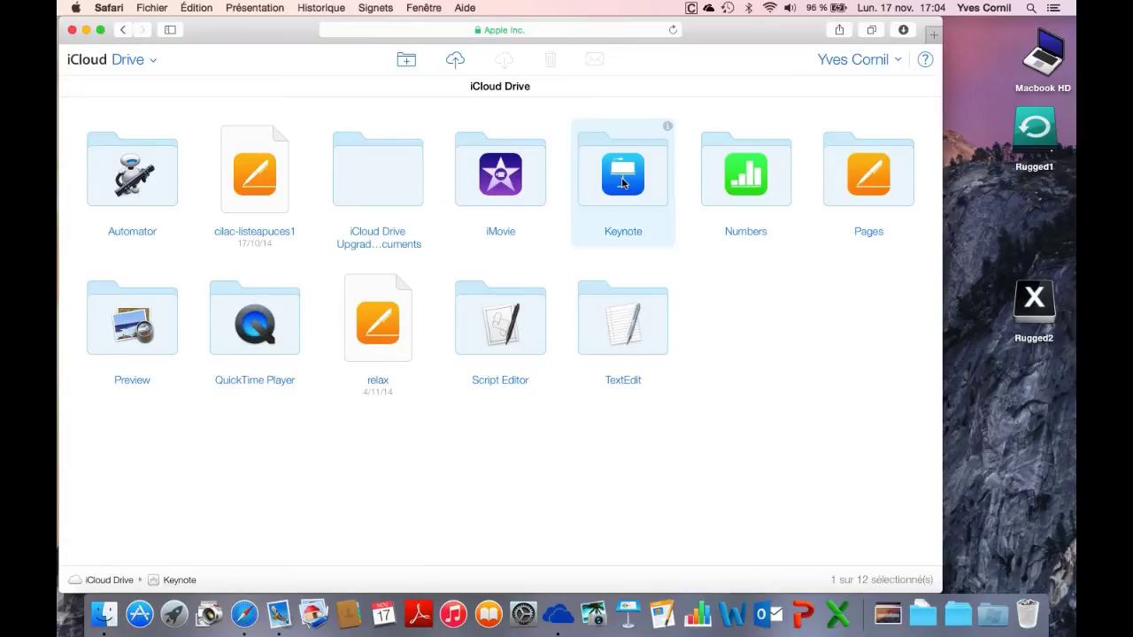
{"action": "double_click", "coordinate": [622, 183]}
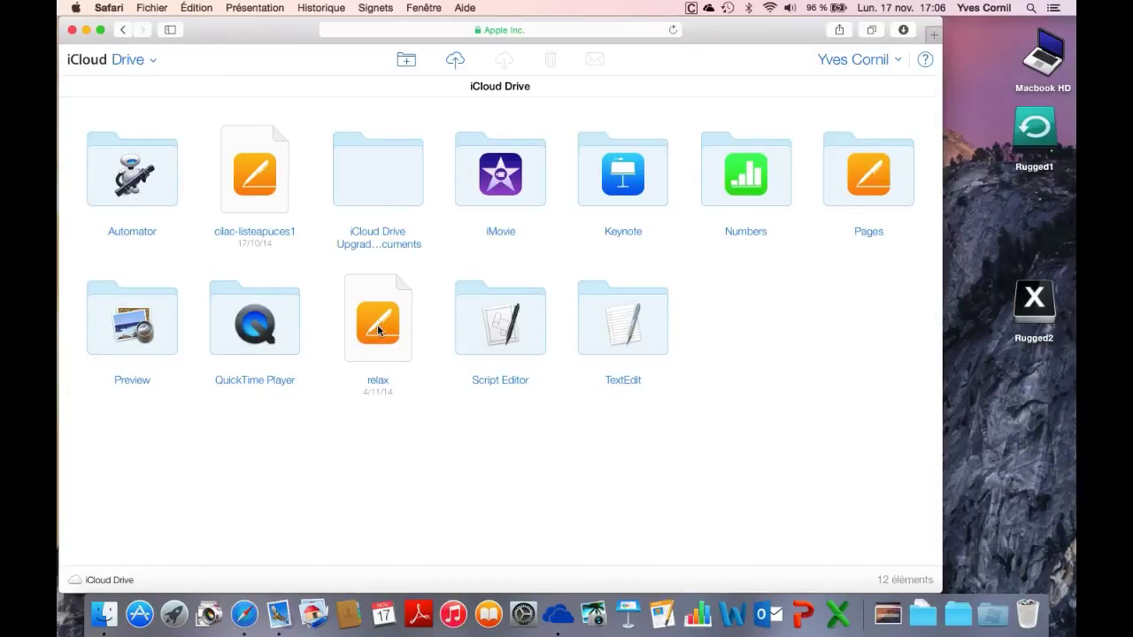
Move the relax and cilac-listeapuces1 documents from the top level of iCloud Drive into the Pages folder
{"action": "left_click", "coordinate": [379, 329]}
{"action": "left_click_drag", "start_coordinate": [379, 330], "coordinate": [866, 183]}
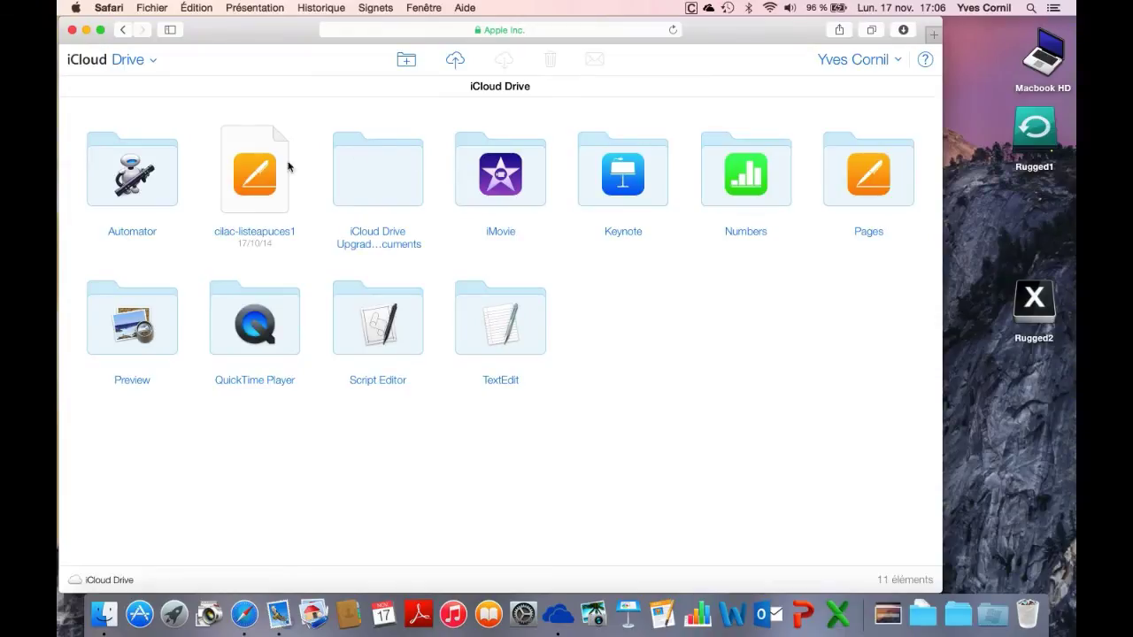
{"action": "left_click_drag", "start_coordinate": [253, 177], "coordinate": [864, 179]}
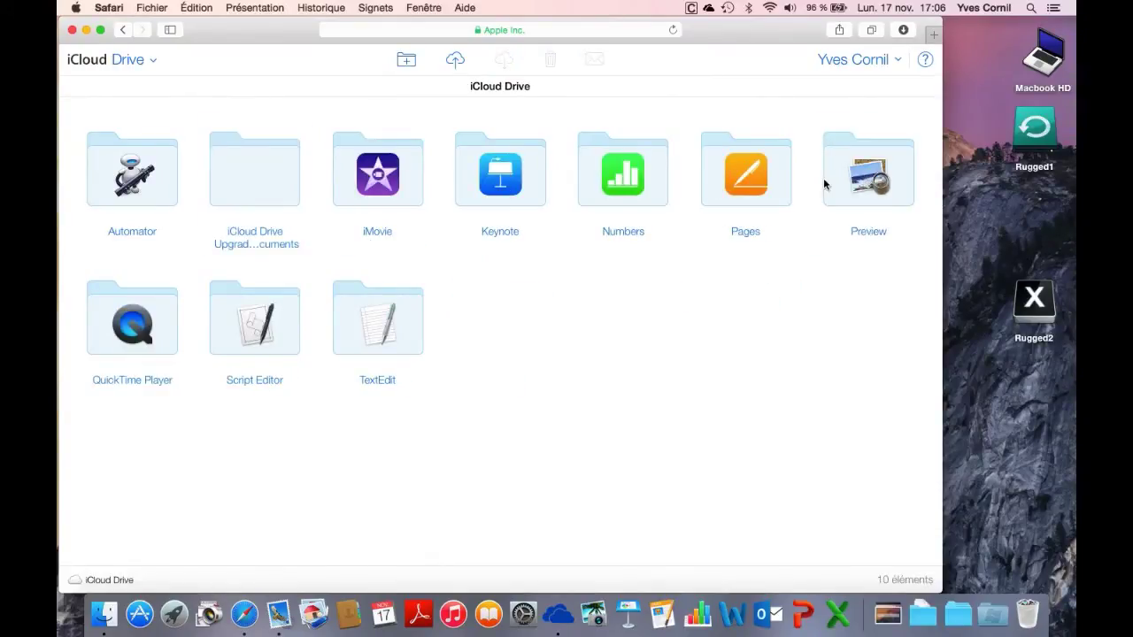
Open the Pages folder in iCloud Drive and delete the Rampe59.2 document
{"action": "left_click", "coordinate": [752, 179]}
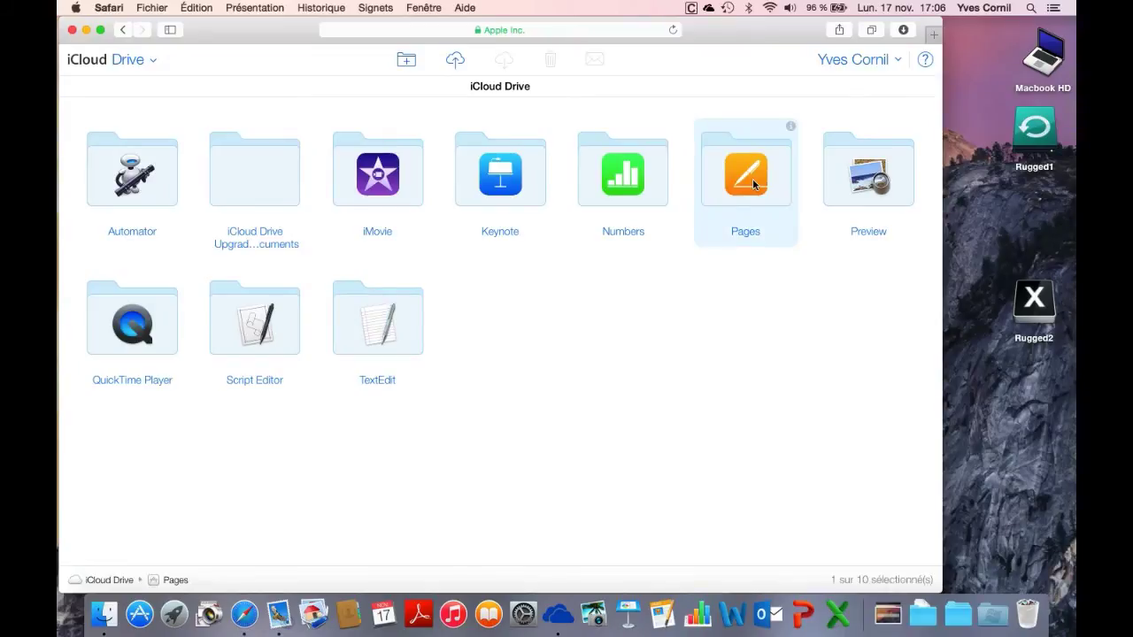
{"action": "double_click", "coordinate": [752, 179]}
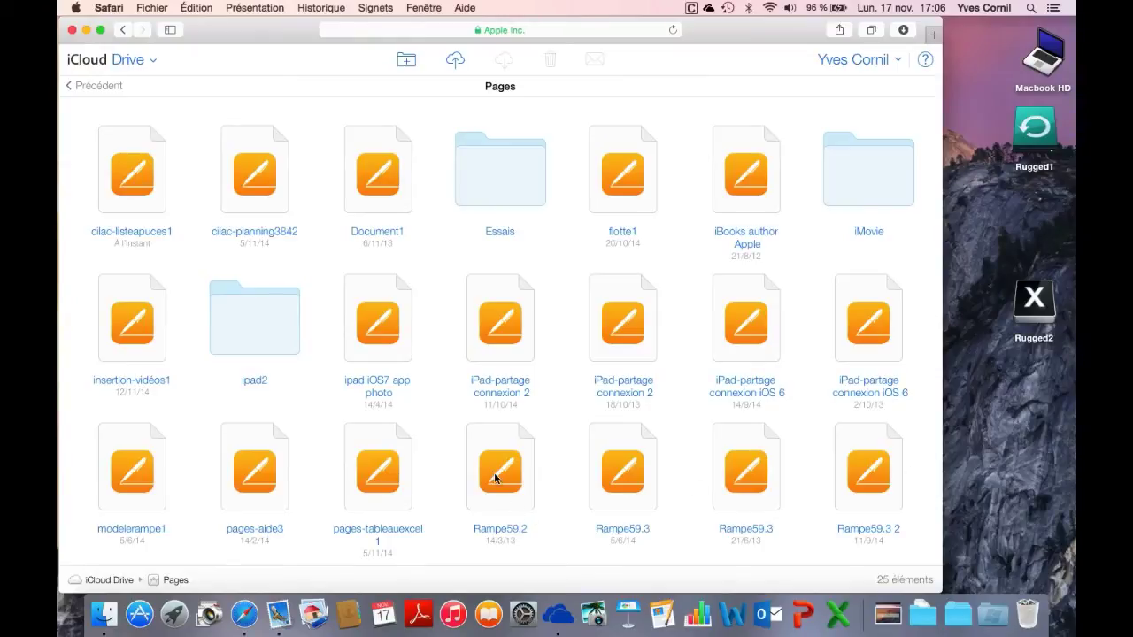
{"action": "scroll", "coordinate": [495, 478], "scroll_direction": "down", "scroll_amount": 1}
{"action": "scroll", "coordinate": [495, 478], "scroll_direction": "down", "scroll_amount": 1}
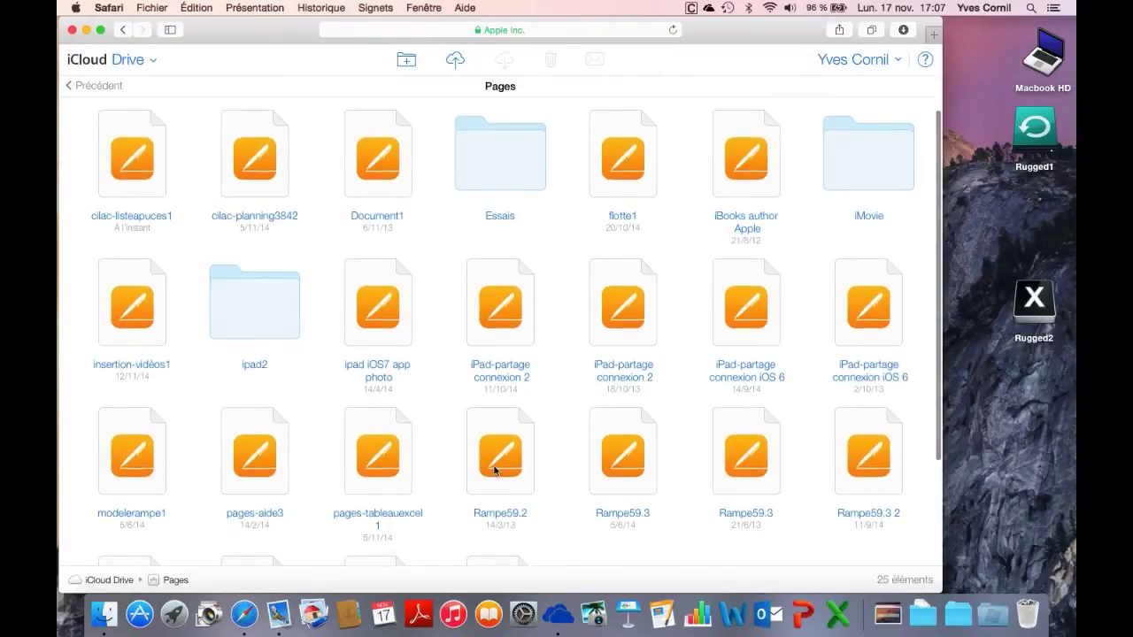
{"action": "left_click", "coordinate": [498, 465]}
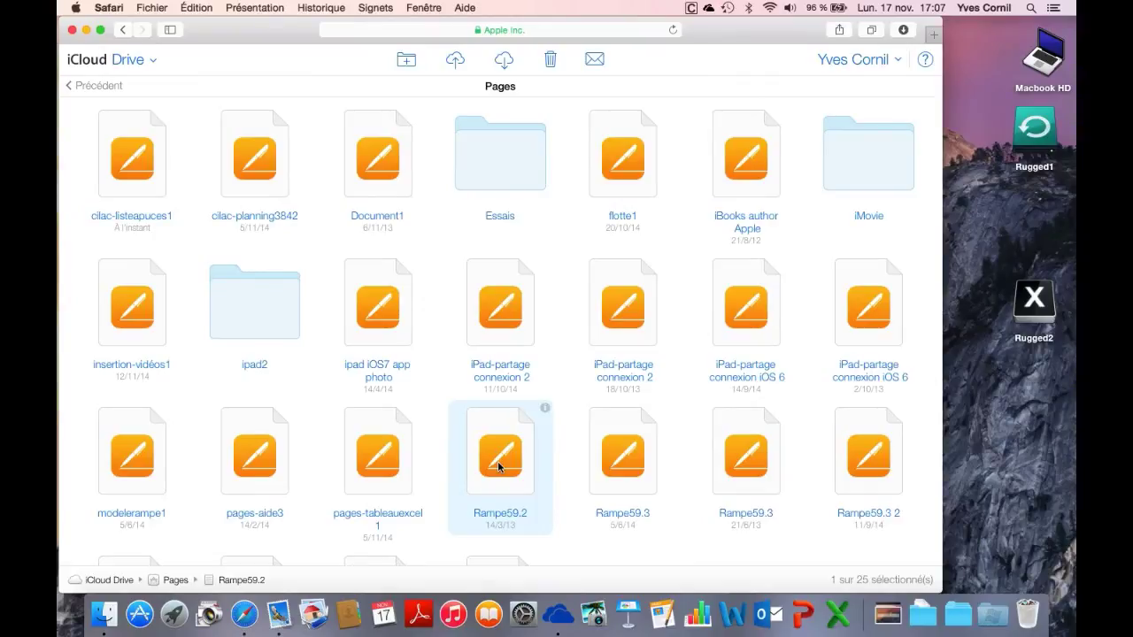
{"action": "left_click", "coordinate": [549, 60]}
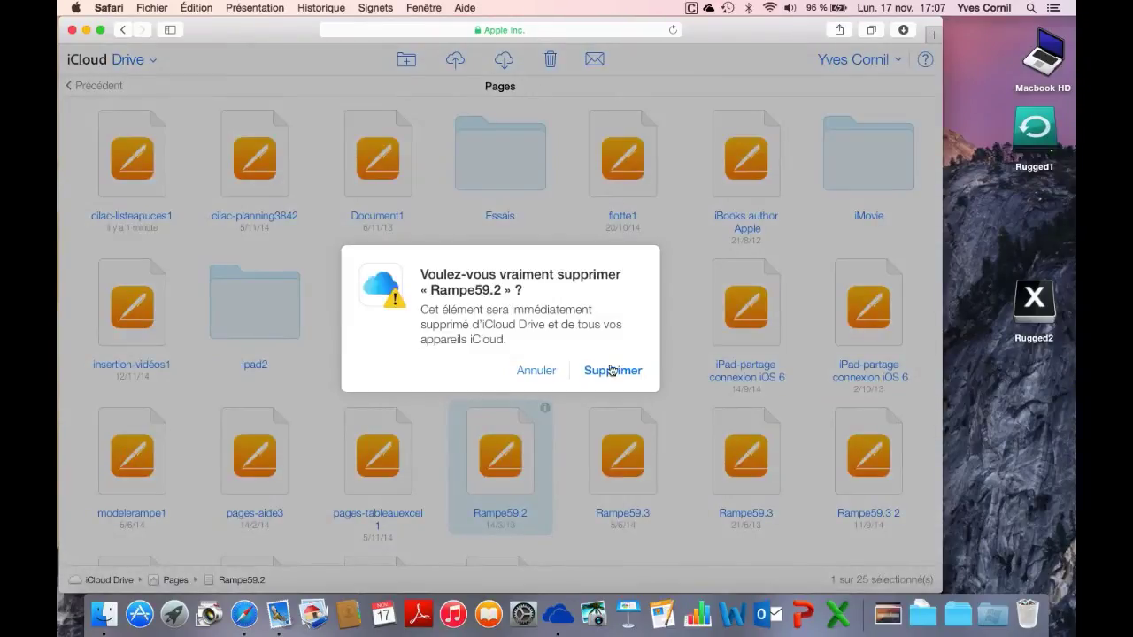
{"action": "left_click", "coordinate": [611, 370]}
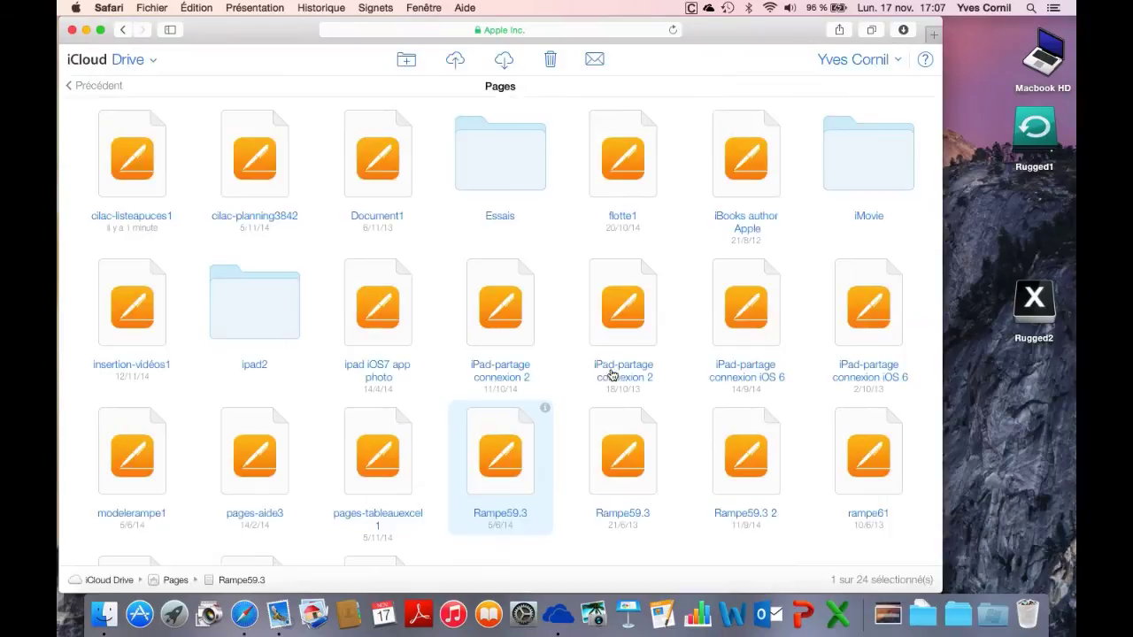
Delete the Rampe59.3 document dated 21/6/13 from the Pages folder
{"action": "left_click", "coordinate": [617, 469]}
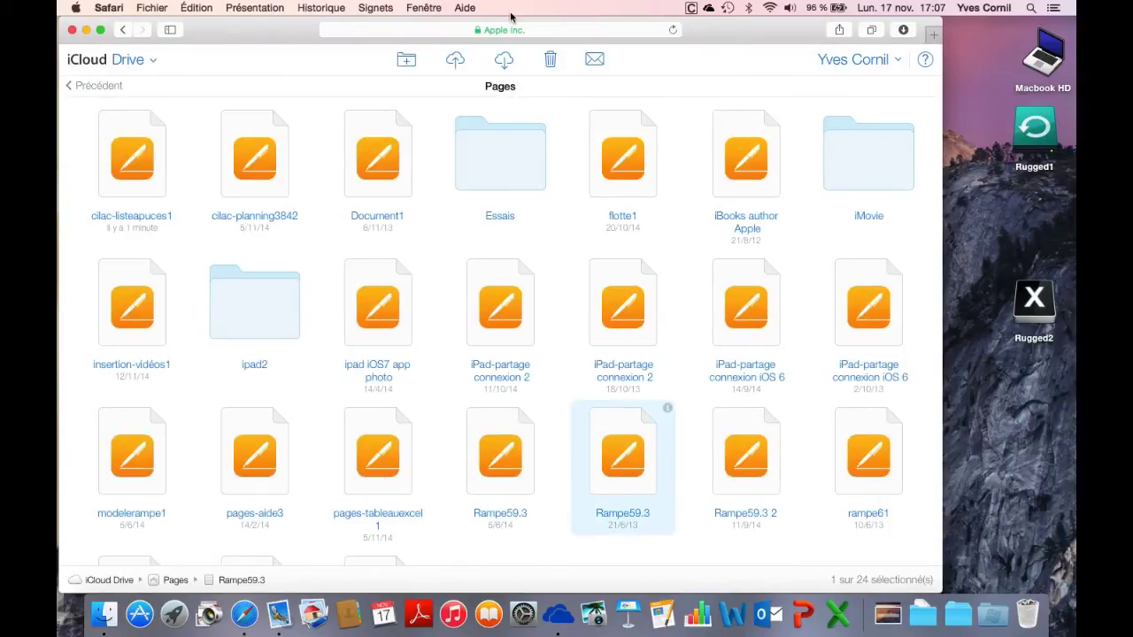
{"action": "left_click", "coordinate": [550, 64]}
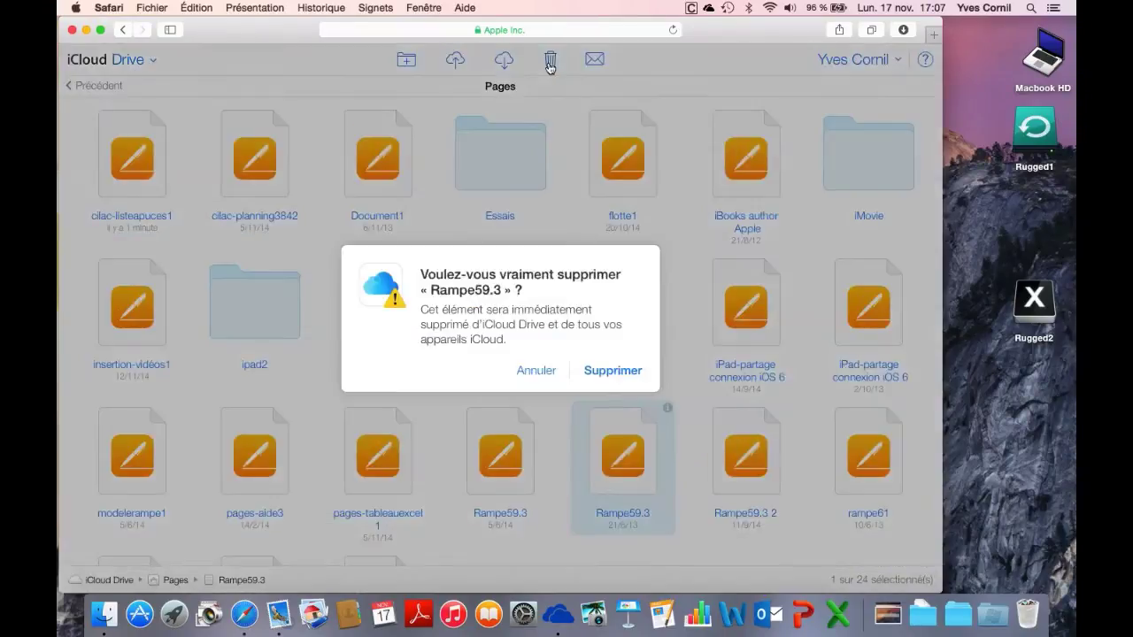
{"action": "left_click", "coordinate": [611, 372]}
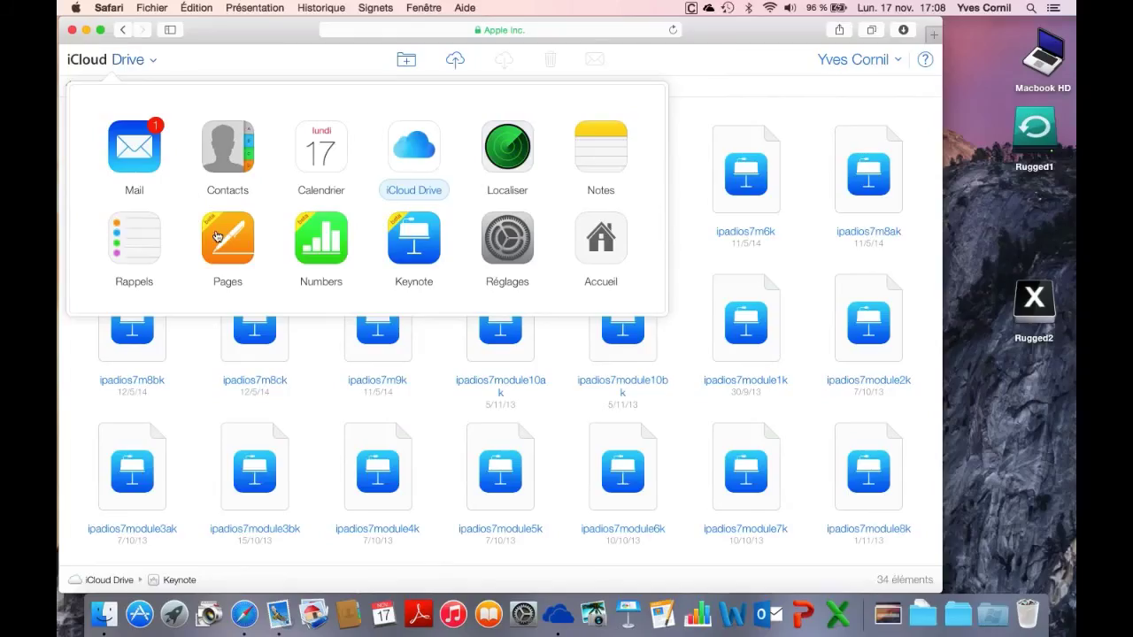
Switch from iCloud Drive to the Pages web app and open the relax document for editing
{"action": "left_click", "coordinate": [228, 241]}
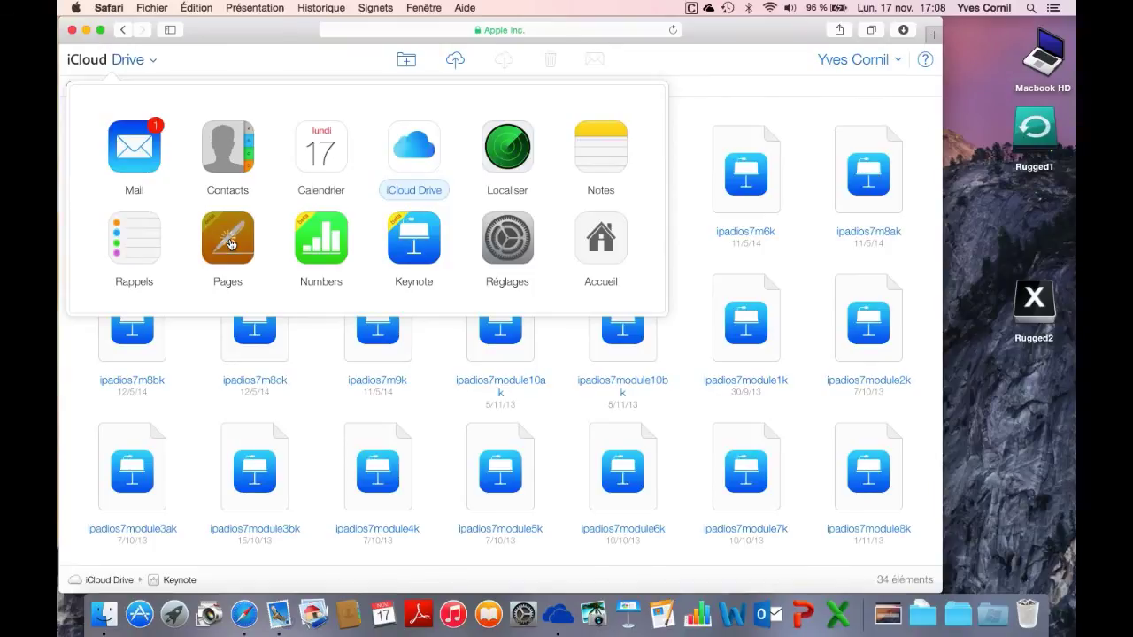
{"action": "left_click", "coordinate": [229, 244]}
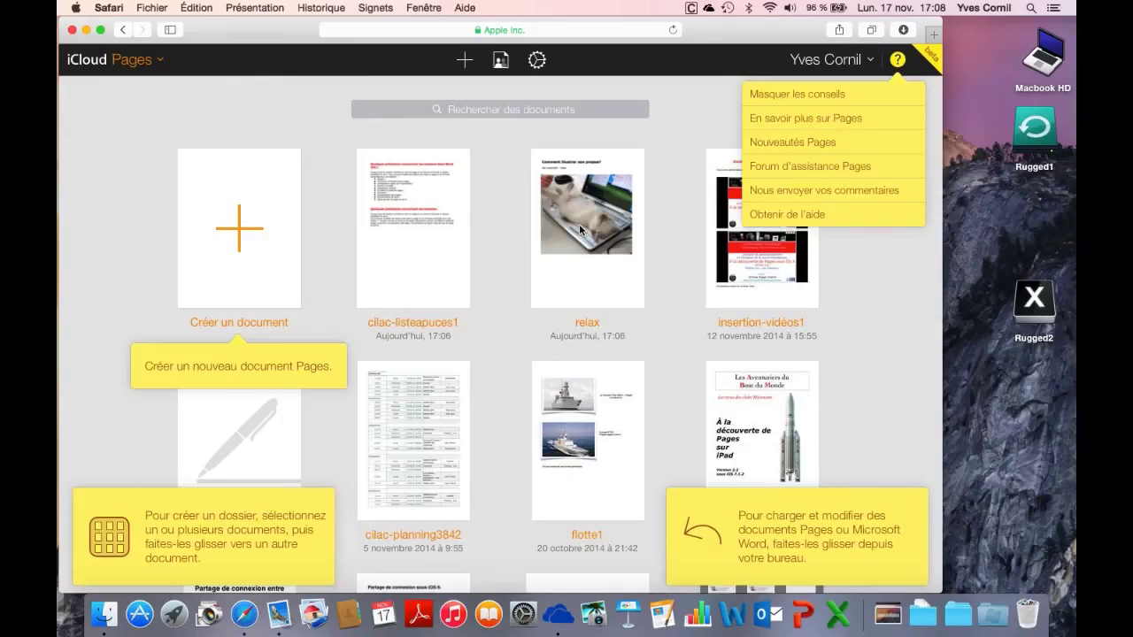
{"action": "left_click", "coordinate": [580, 230]}
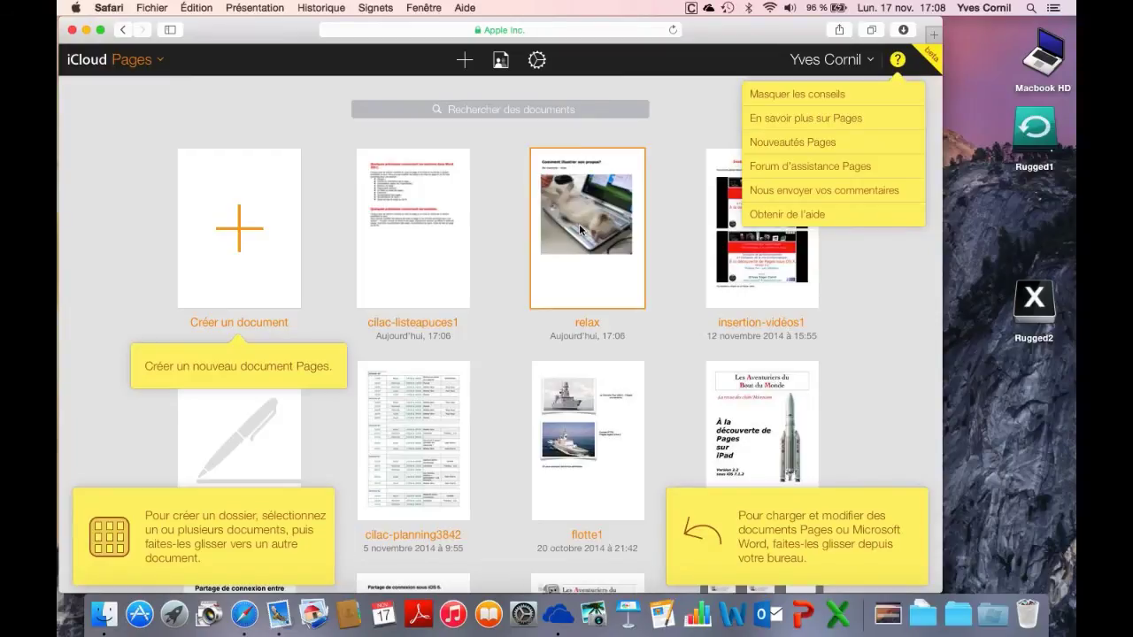
{"action": "double_click", "coordinate": [579, 230]}
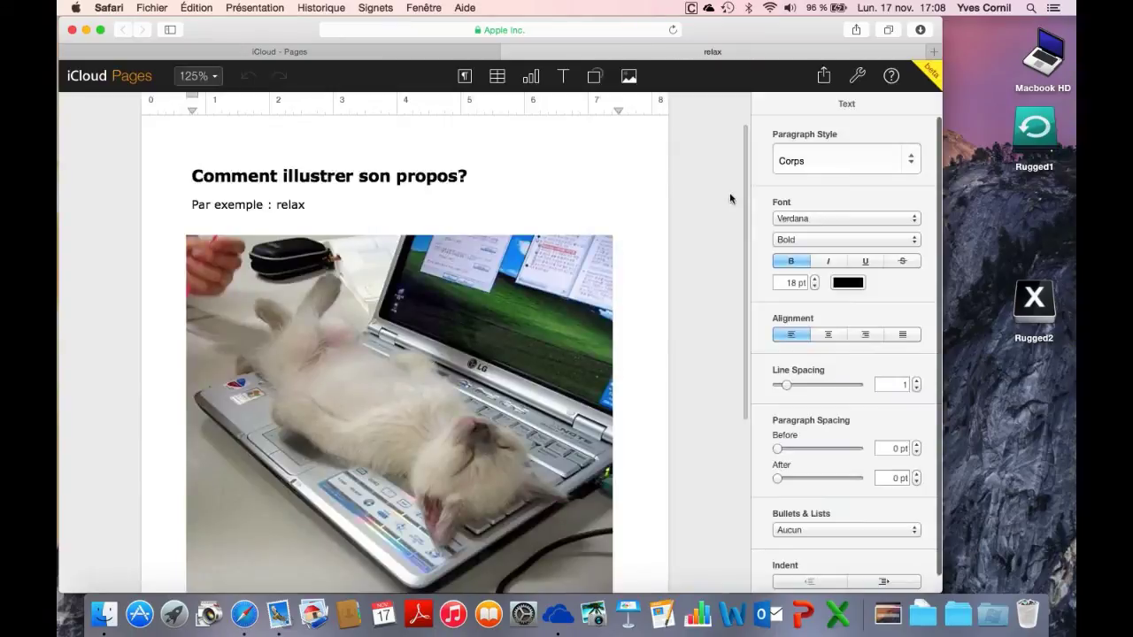
Set the relax document's zoom to 100% and add the line "Document Pages modifié par Pages iCloud beta." below the cat picture
{"action": "left_click", "coordinate": [632, 285]}
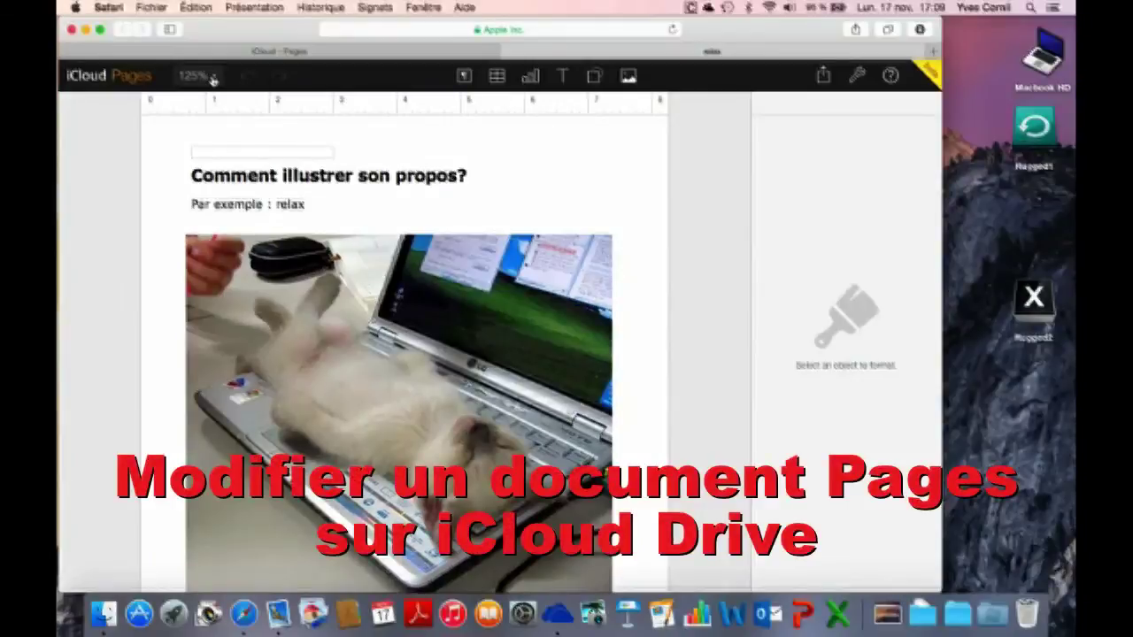
{"action": "left_click", "coordinate": [212, 79]}
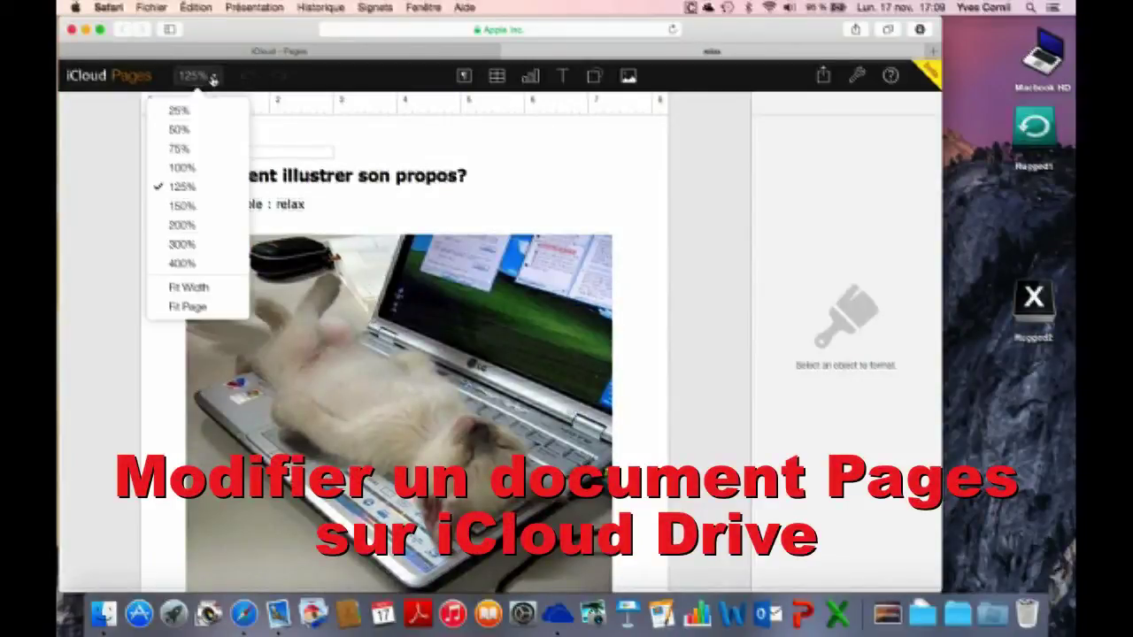
{"action": "left_click", "coordinate": [178, 172]}
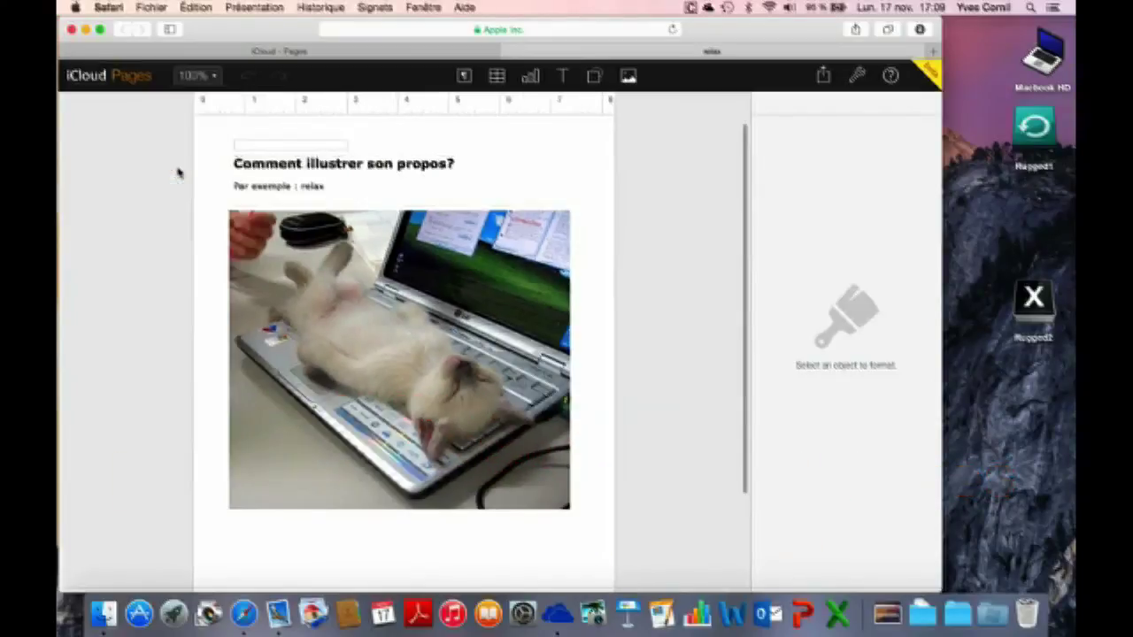
{"action": "left_click", "coordinate": [245, 531]}
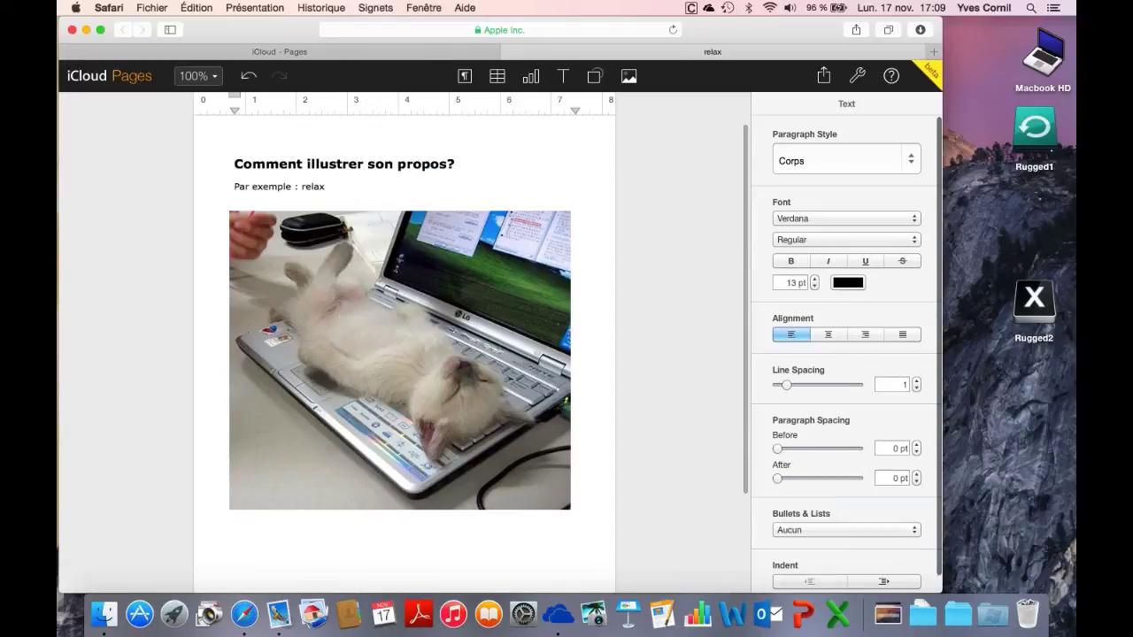
{"action": "type", "text": "Docum"}
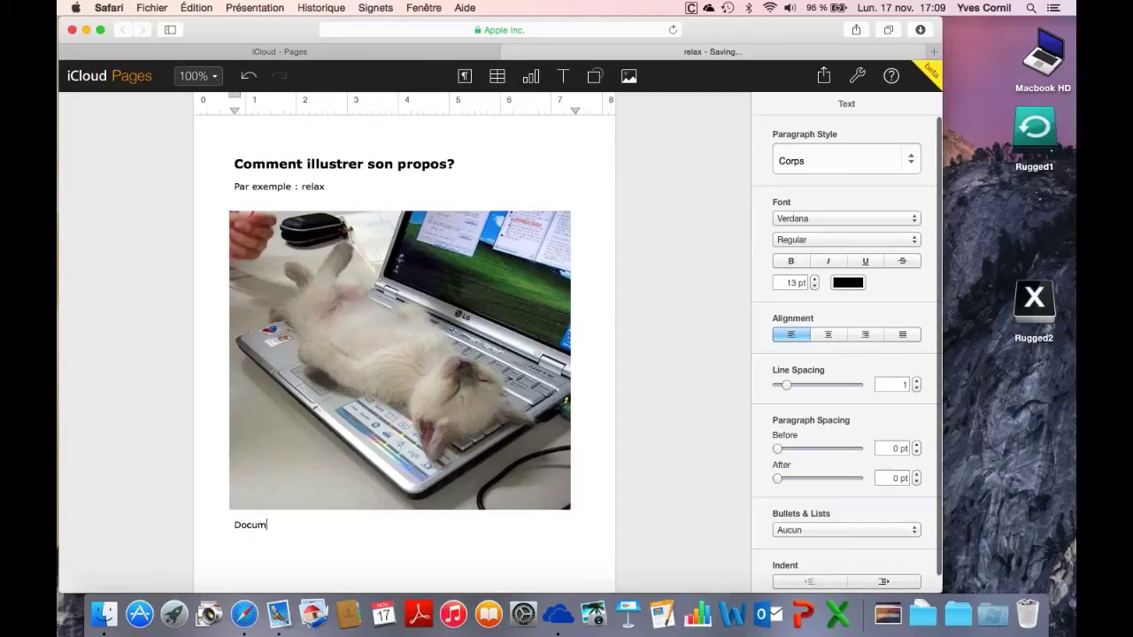
{"action": "type", "text": "ent Pag"}
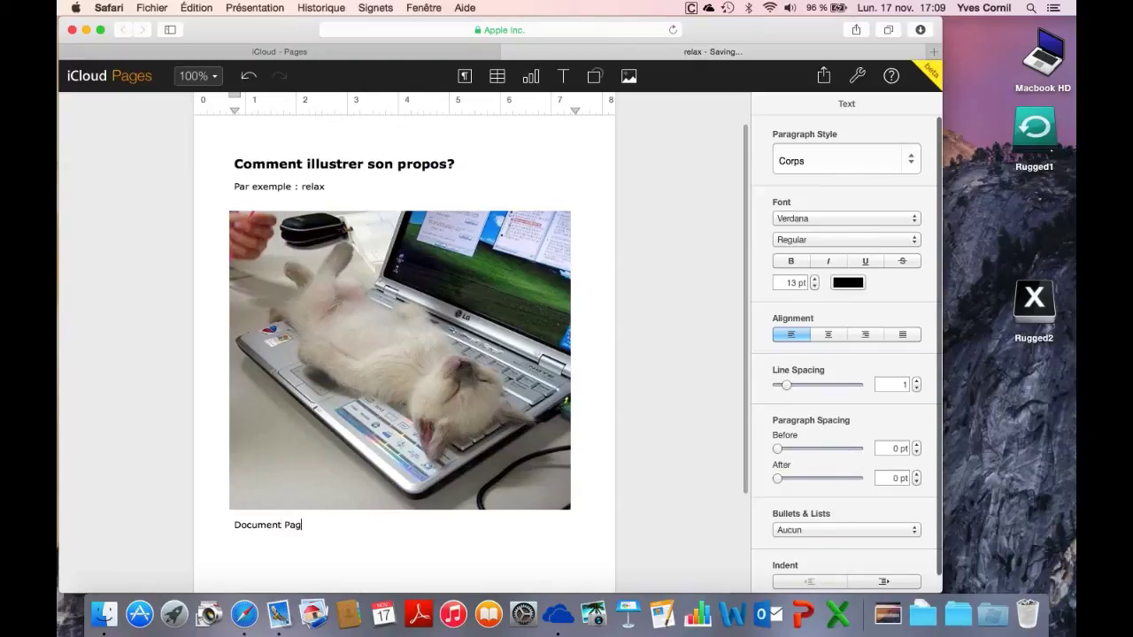
{"action": "type", "text": "es modifié par Pages iClo"}
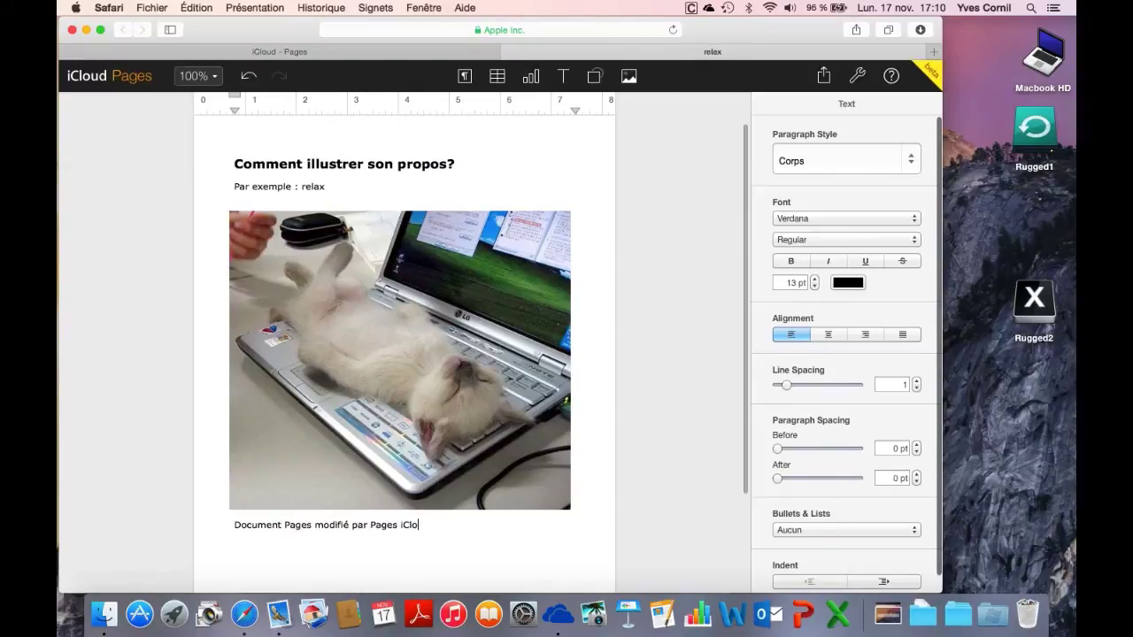
{"action": "type", "text": "ud beta"}
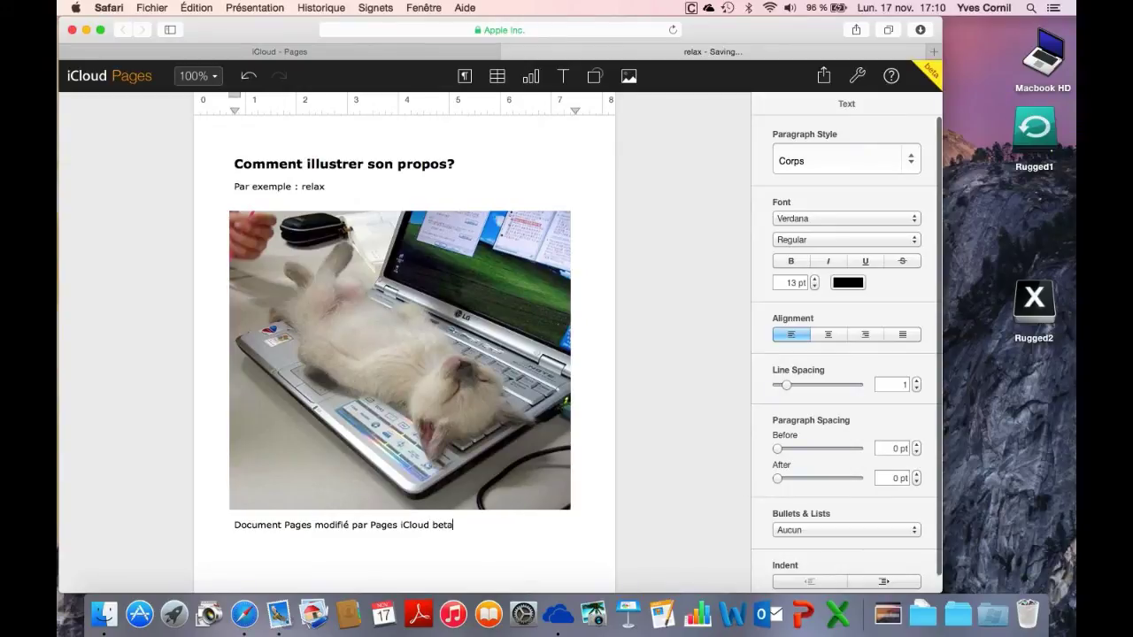
{"action": "type", "text": "."}
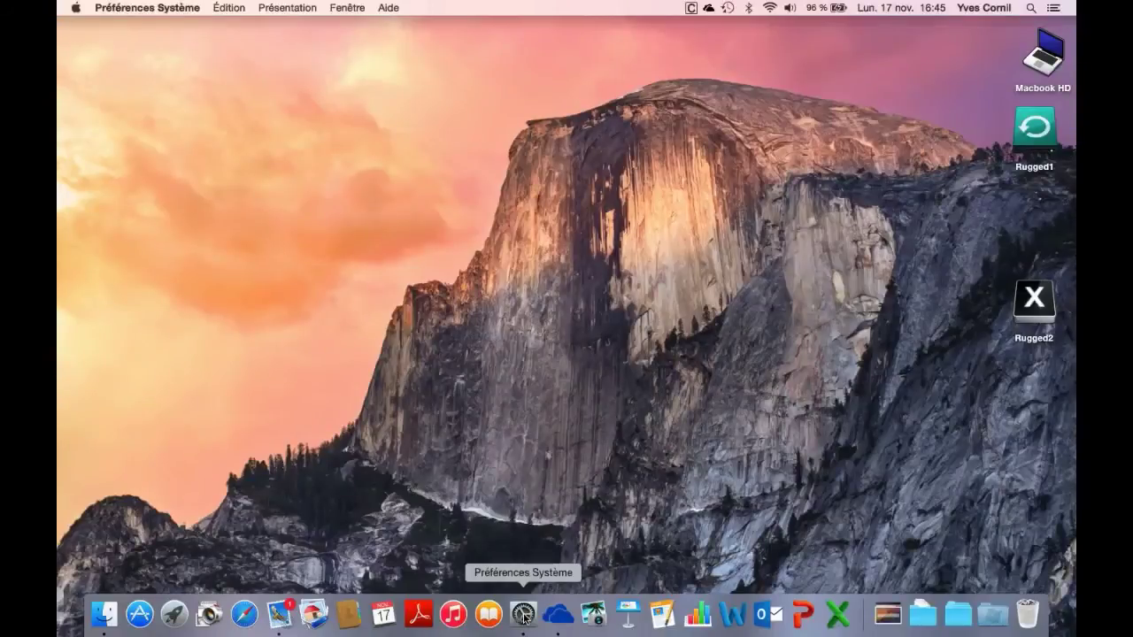
Switch to System Preferences (Préférences Système), open the iCloud settings and turn off Mail and Notes
{"action": "left_click", "coordinate": [524, 615]}
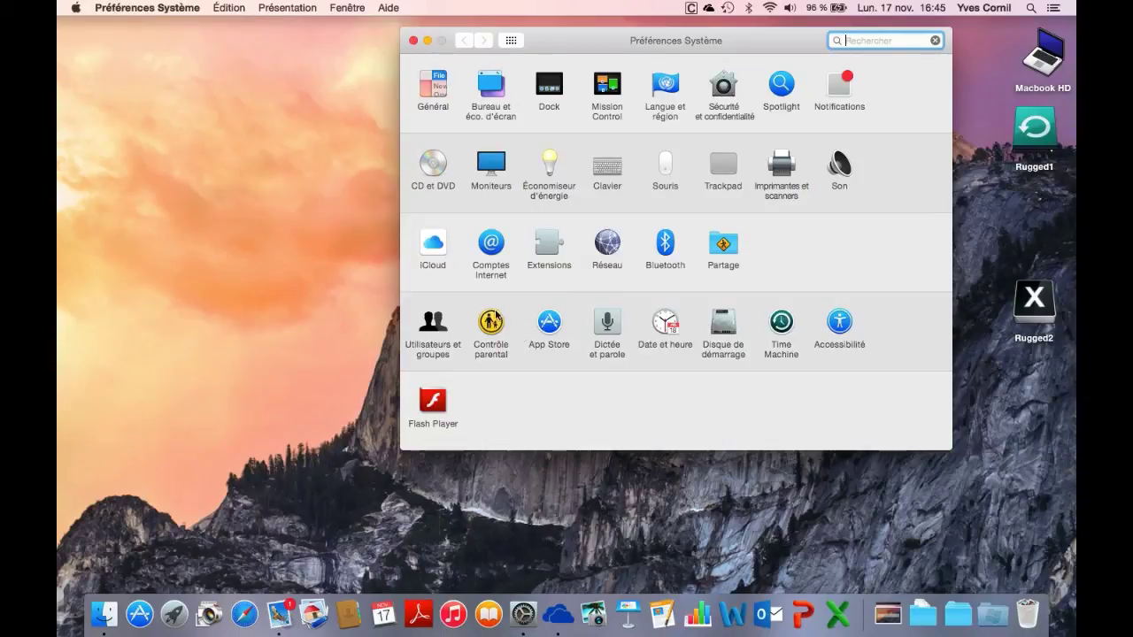
{"action": "left_click", "coordinate": [433, 248]}
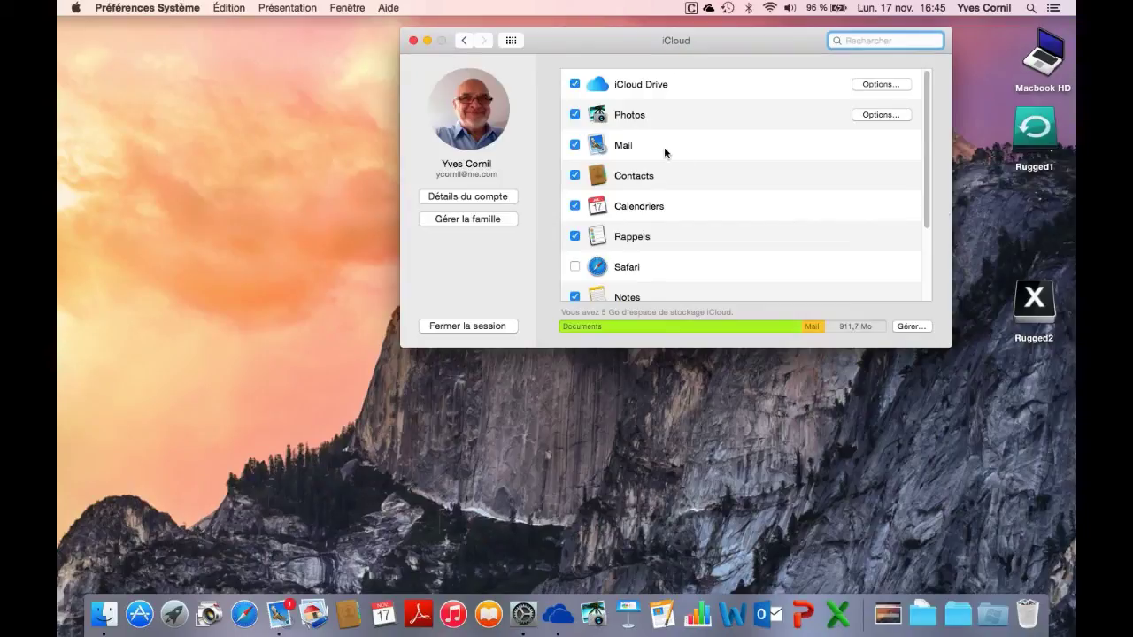
{"action": "left_click", "coordinate": [575, 146]}
{"action": "left_click", "coordinate": [575, 145]}
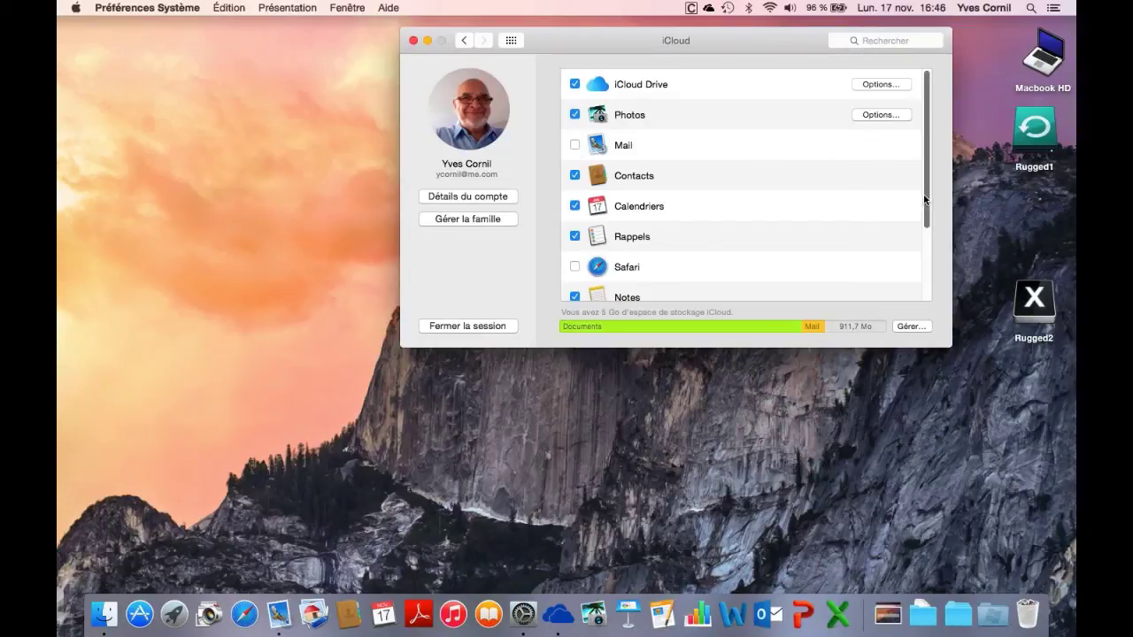
{"action": "left_click_drag", "start_coordinate": [926, 199], "coordinate": [920, 274]}
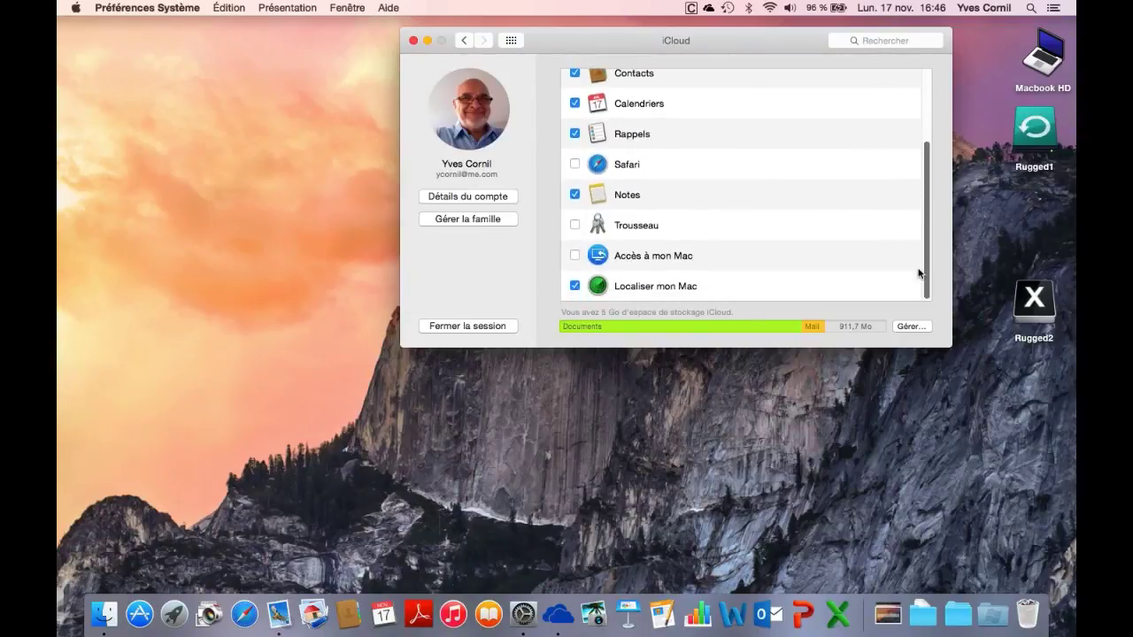
{"action": "left_click", "coordinate": [575, 195]}
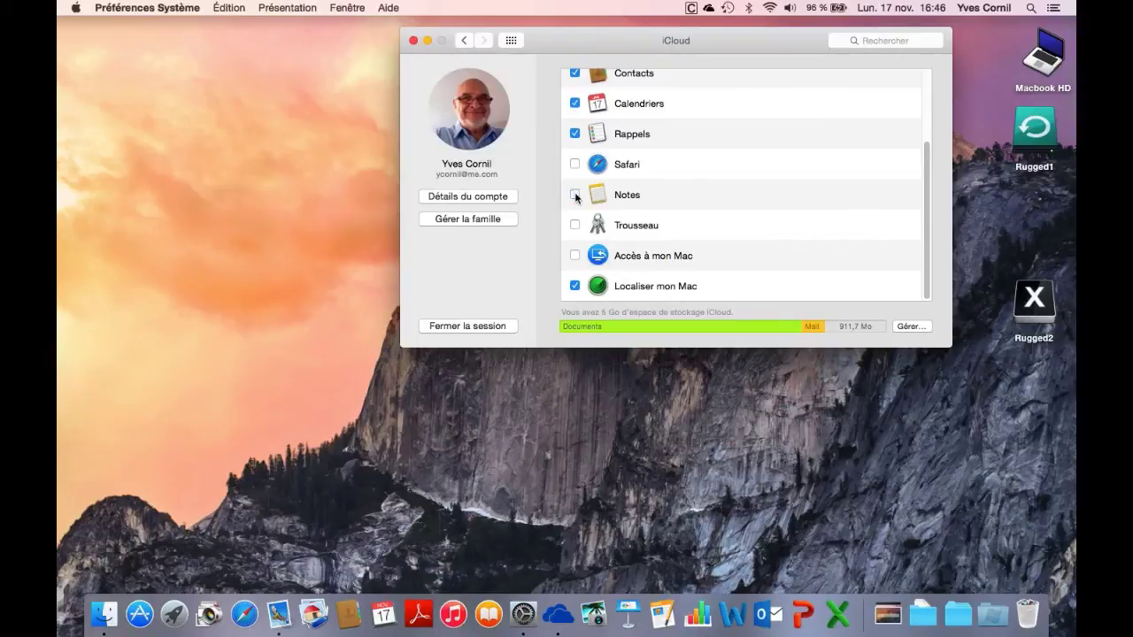
Turn on Accès à mon Mac and check the Documents, Mail and free space shares of the iCloud storage
{"action": "left_click", "coordinate": [575, 256]}
{"action": "mouse_move", "coordinate": [633, 328]}
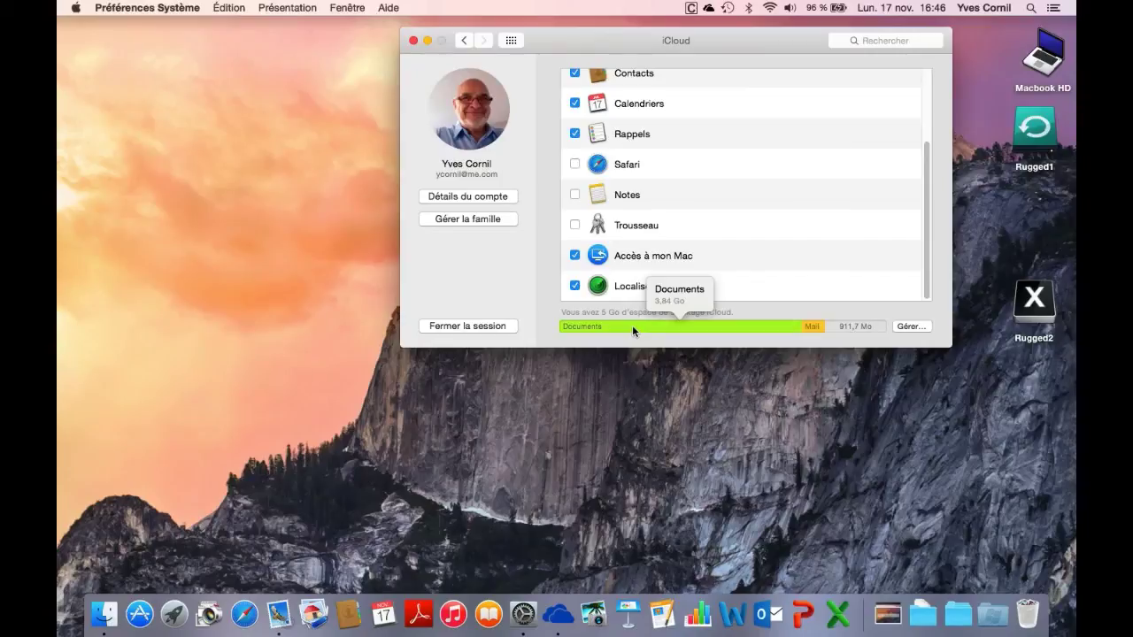
{"action": "mouse_move", "coordinate": [815, 329]}
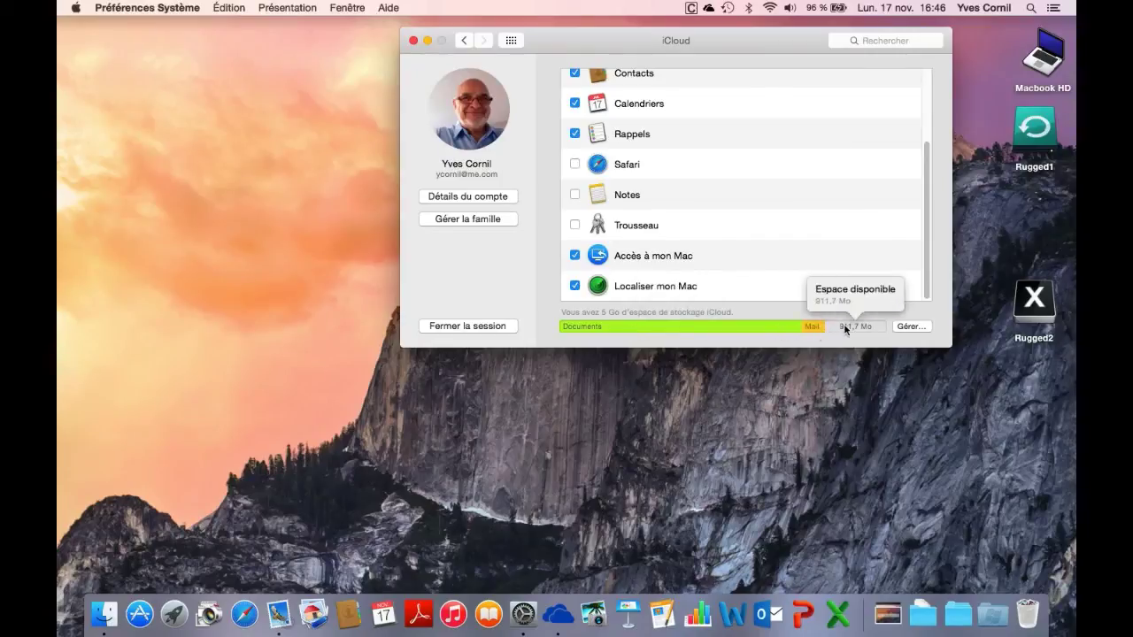
Open the iCloud storage management and review the storage details of Autres documents, Numbers, iMovie and Mail
{"action": "left_click", "coordinate": [920, 328]}
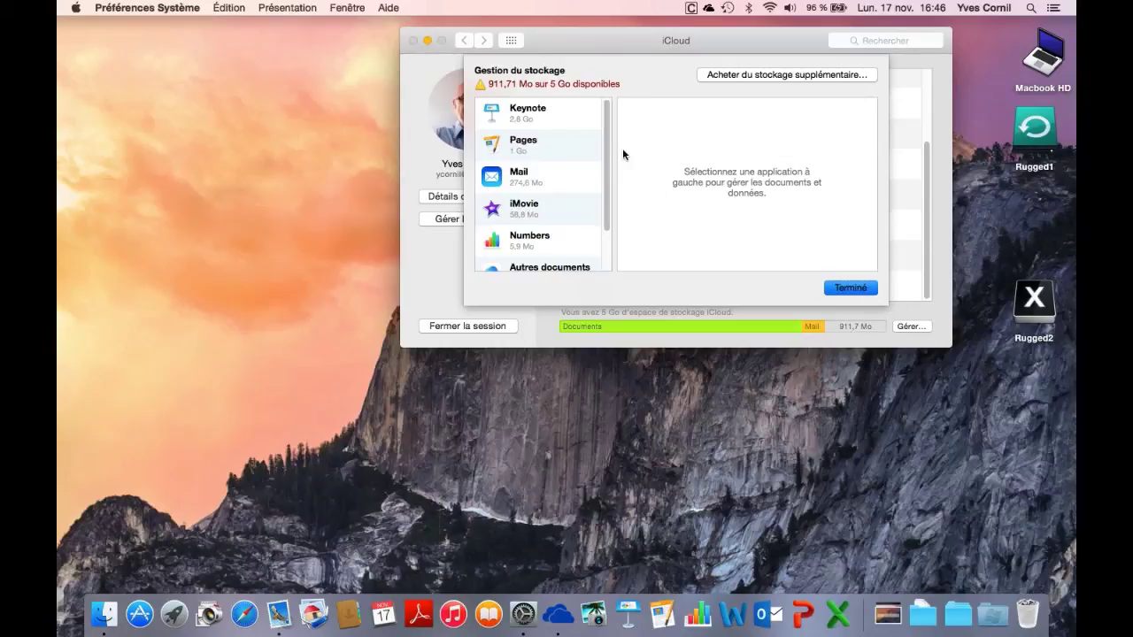
{"action": "scroll", "coordinate": [604, 142], "scroll_direction": "down", "scroll_amount": 3}
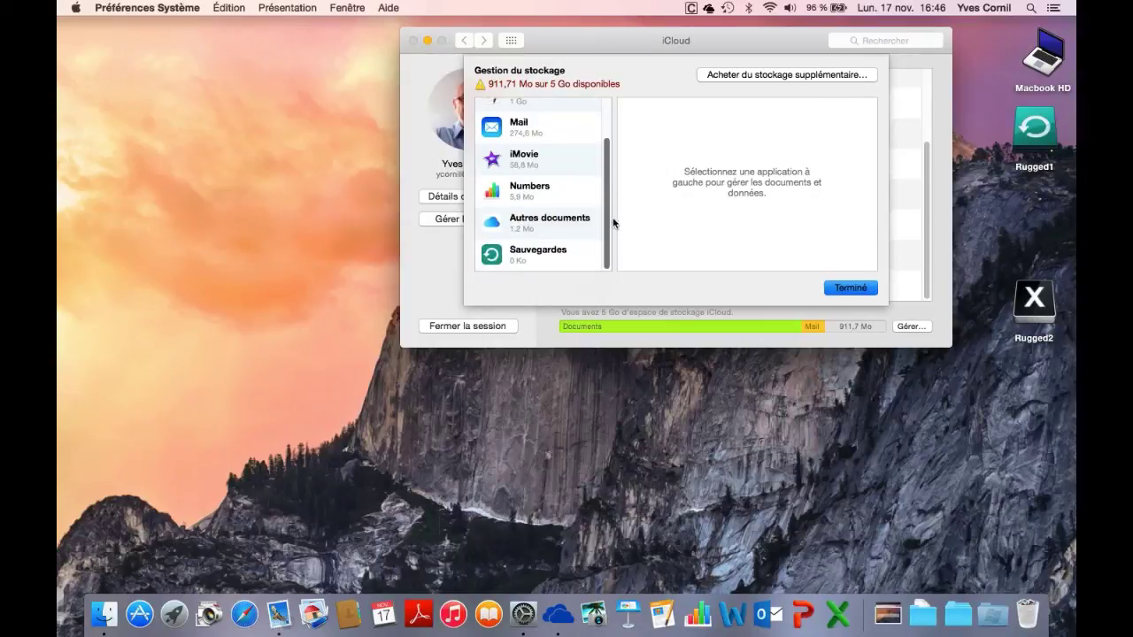
{"action": "left_click", "coordinate": [547, 226]}
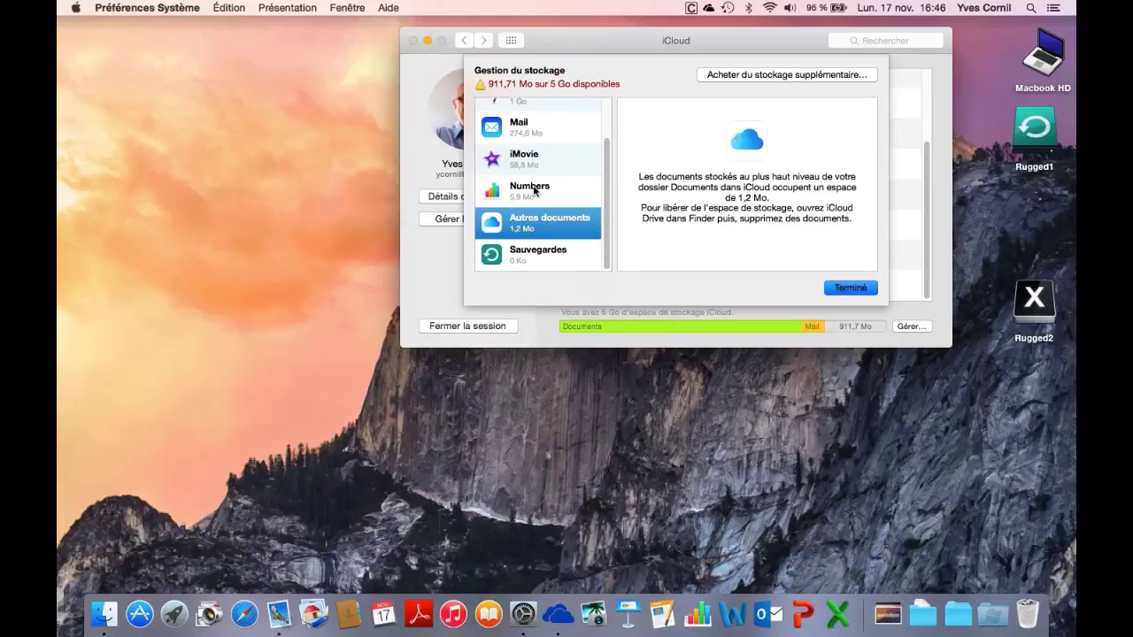
{"action": "left_click", "coordinate": [533, 191]}
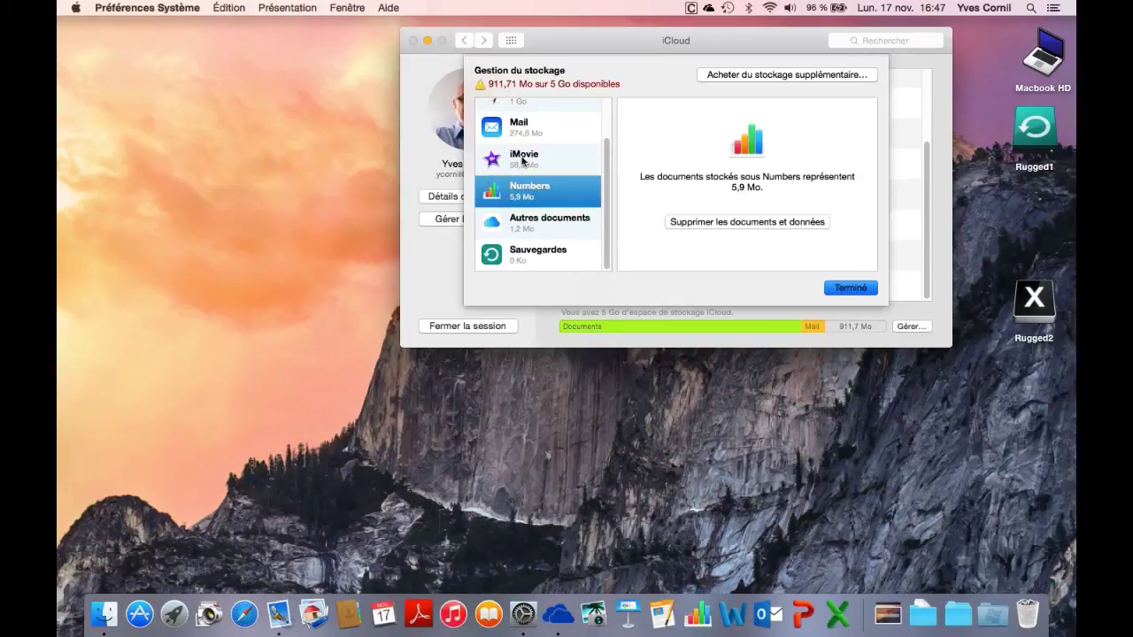
{"action": "left_click", "coordinate": [522, 161]}
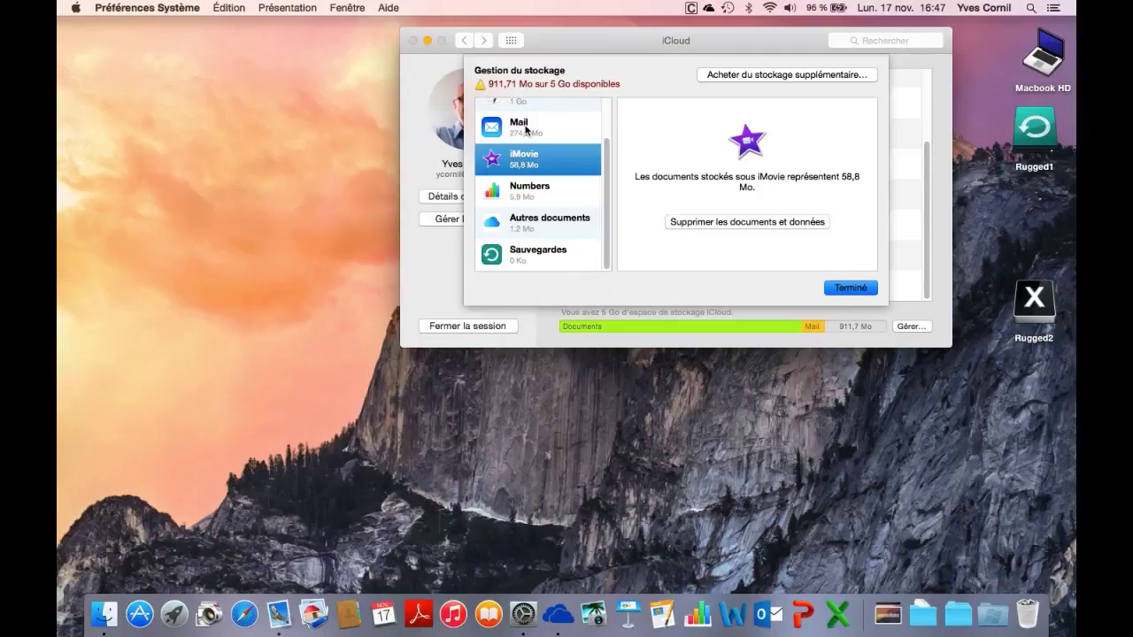
{"action": "left_click", "coordinate": [526, 130]}
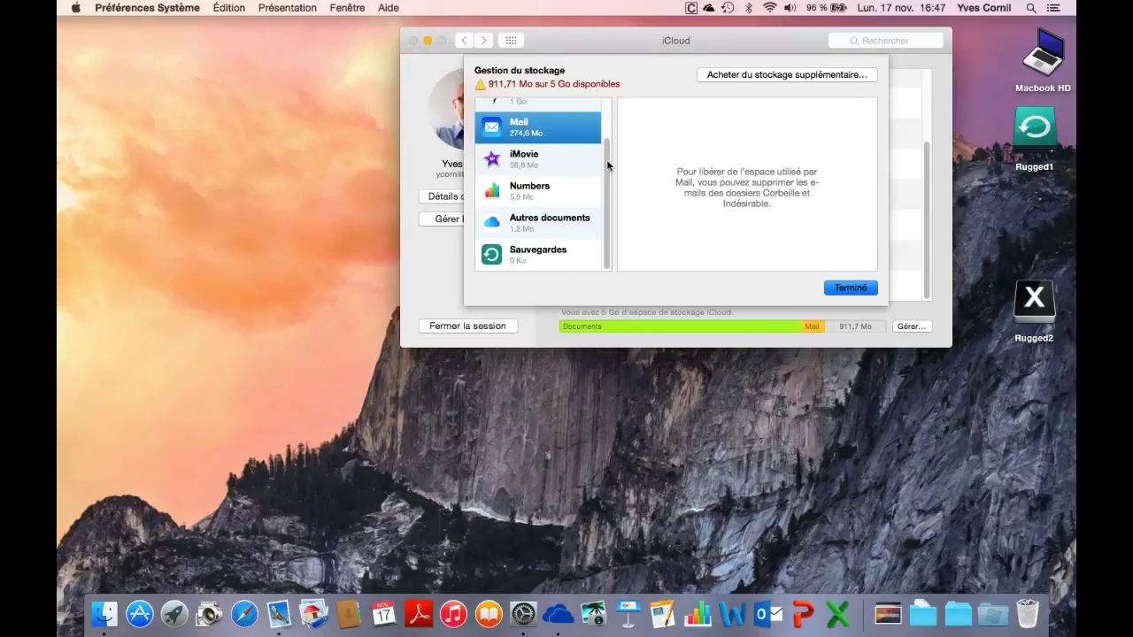
Review the storage details of Pages and Keynote, and close the storage management
{"action": "left_click_drag", "start_coordinate": [607, 160], "coordinate": [604, 120]}
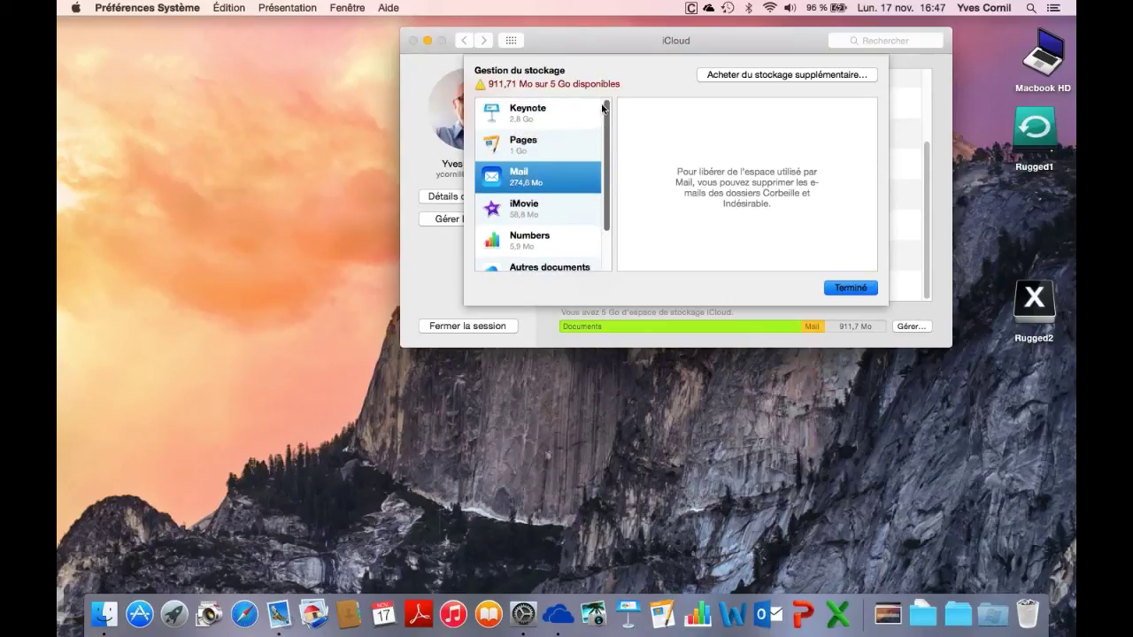
{"action": "left_click", "coordinate": [510, 148]}
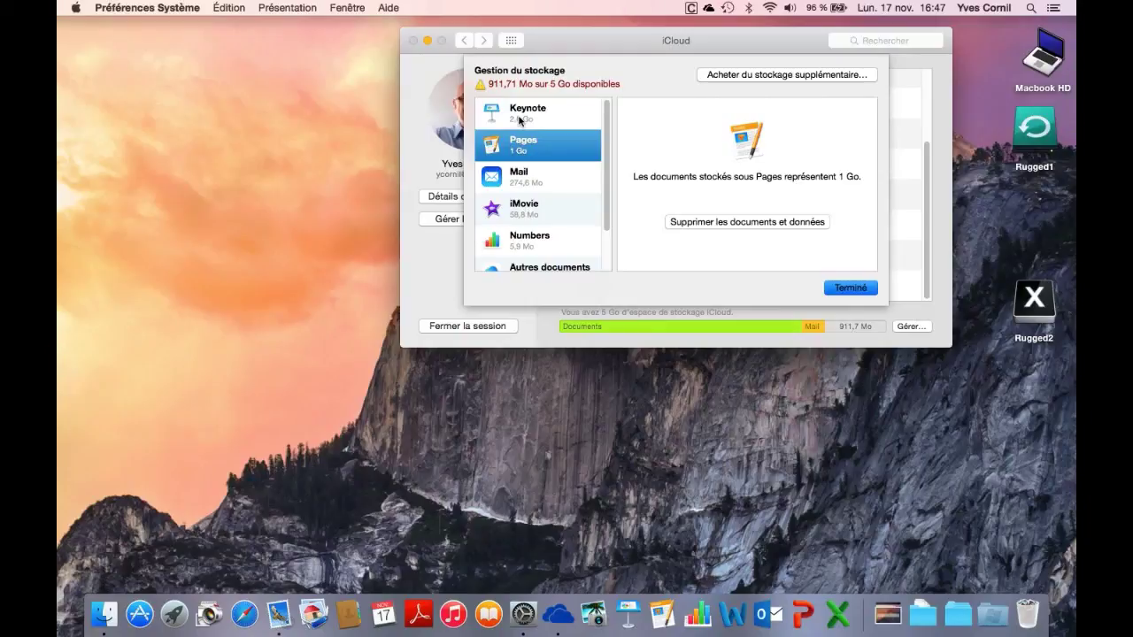
{"action": "left_click", "coordinate": [520, 121]}
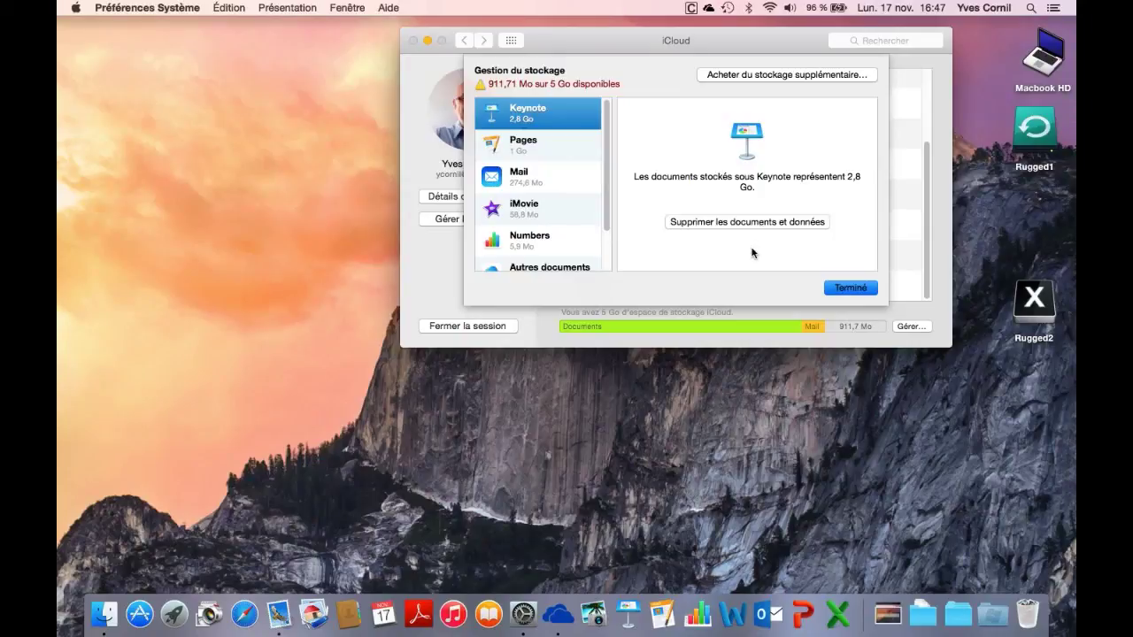
{"action": "left_click", "coordinate": [537, 146]}
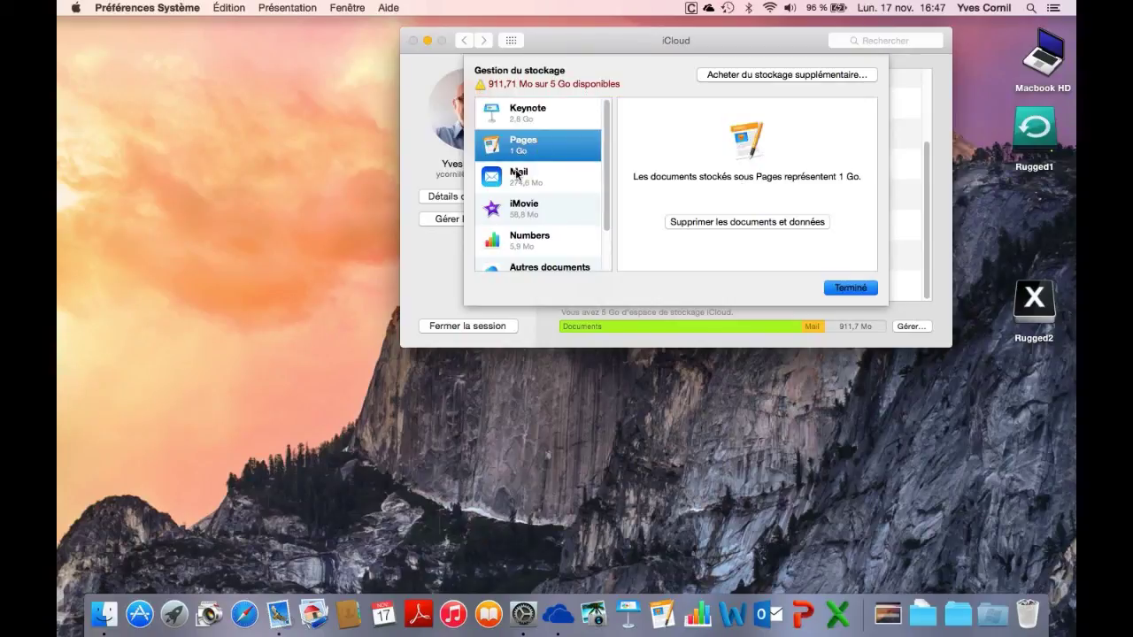
{"action": "left_click", "coordinate": [857, 286]}
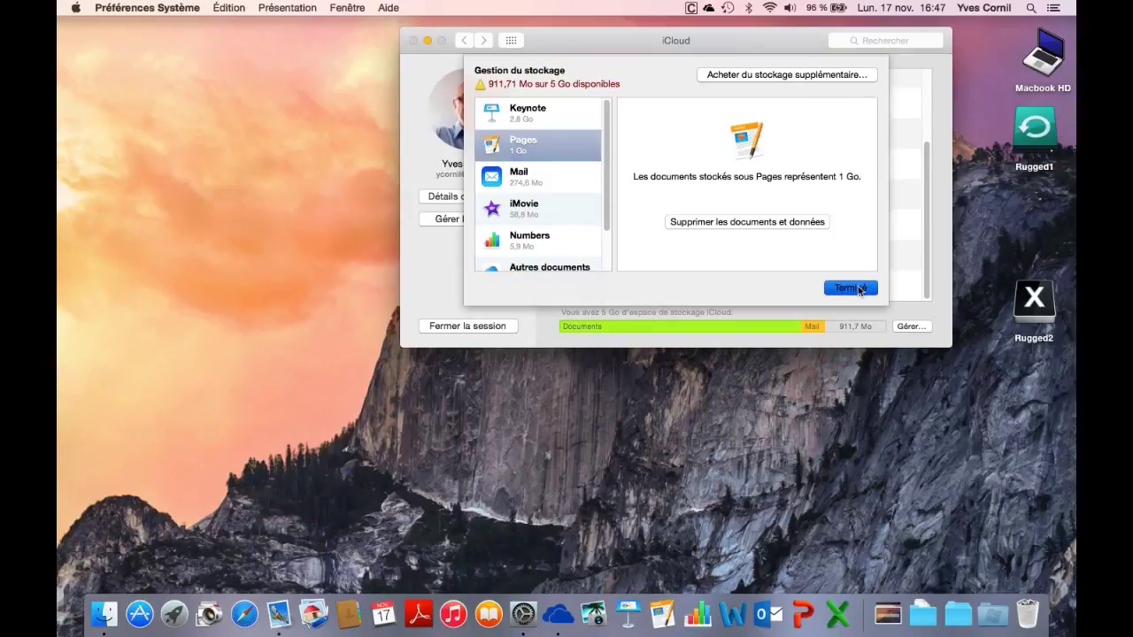
{"action": "left_click", "coordinate": [857, 285]}
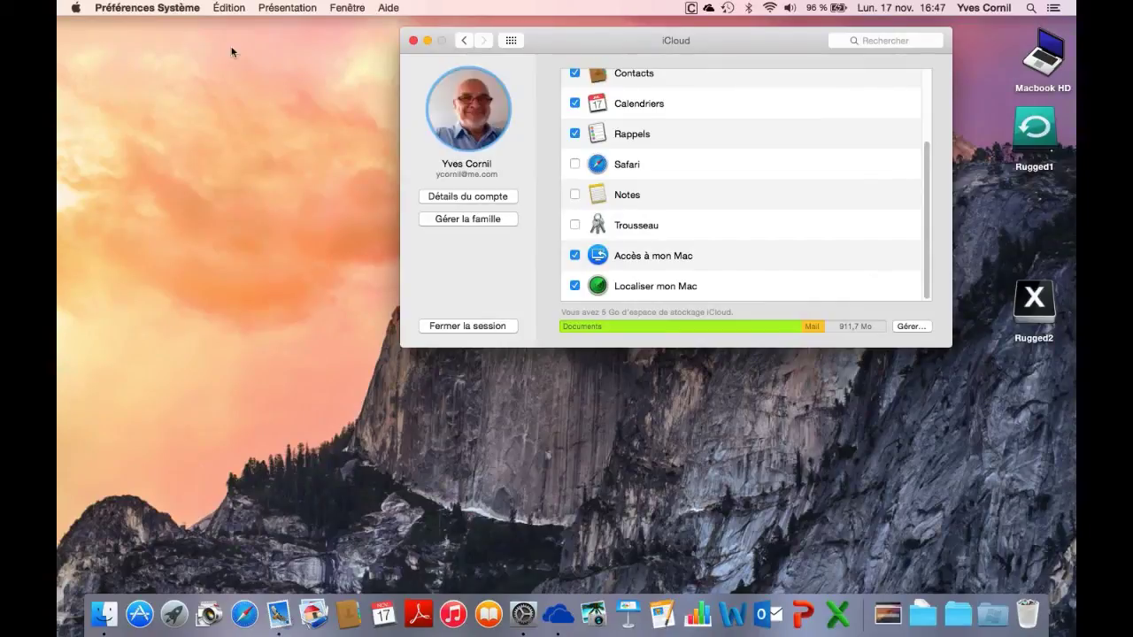
Open the iCloud settings from the System Preferences overview and bring up their storage management
{"action": "left_click", "coordinate": [122, 10]}
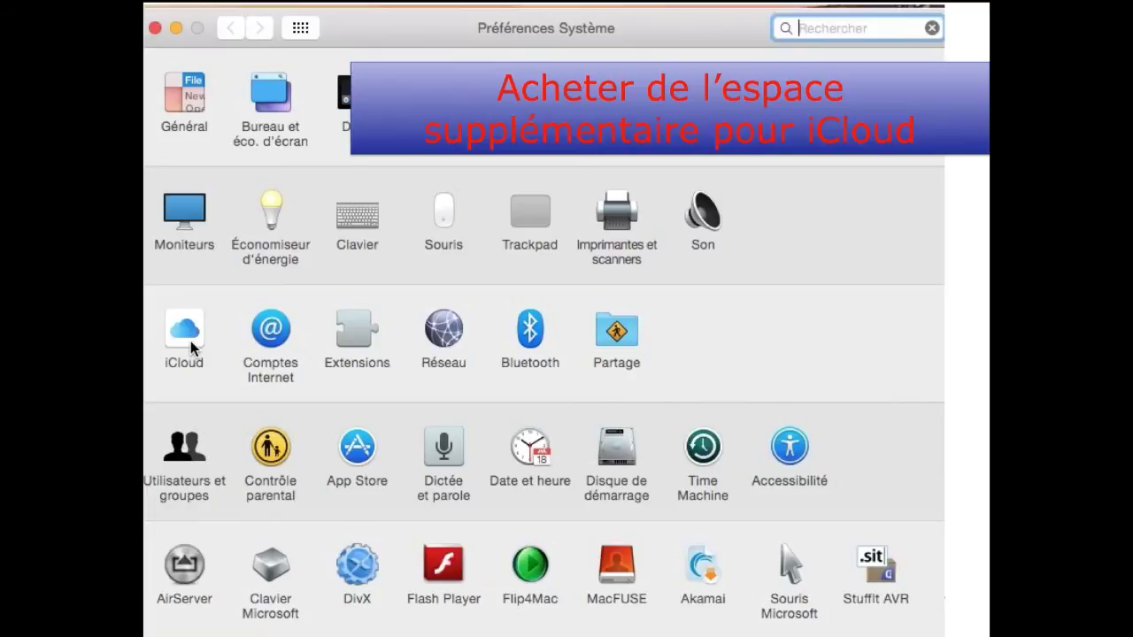
{"action": "left_click", "coordinate": [191, 341]}
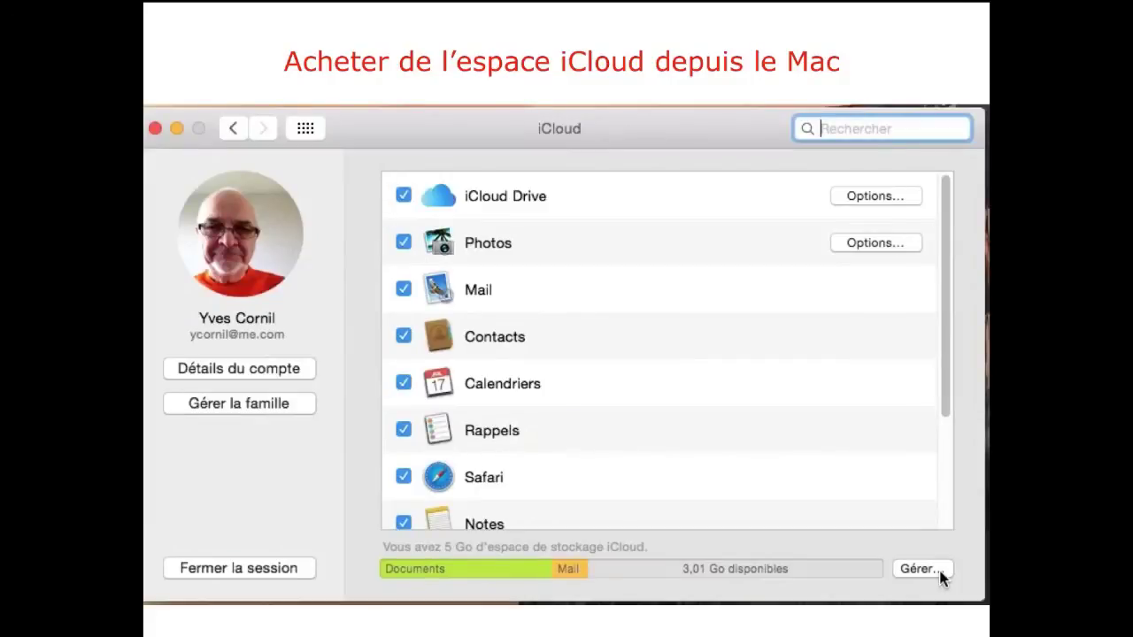
{"action": "left_click", "coordinate": [920, 569]}
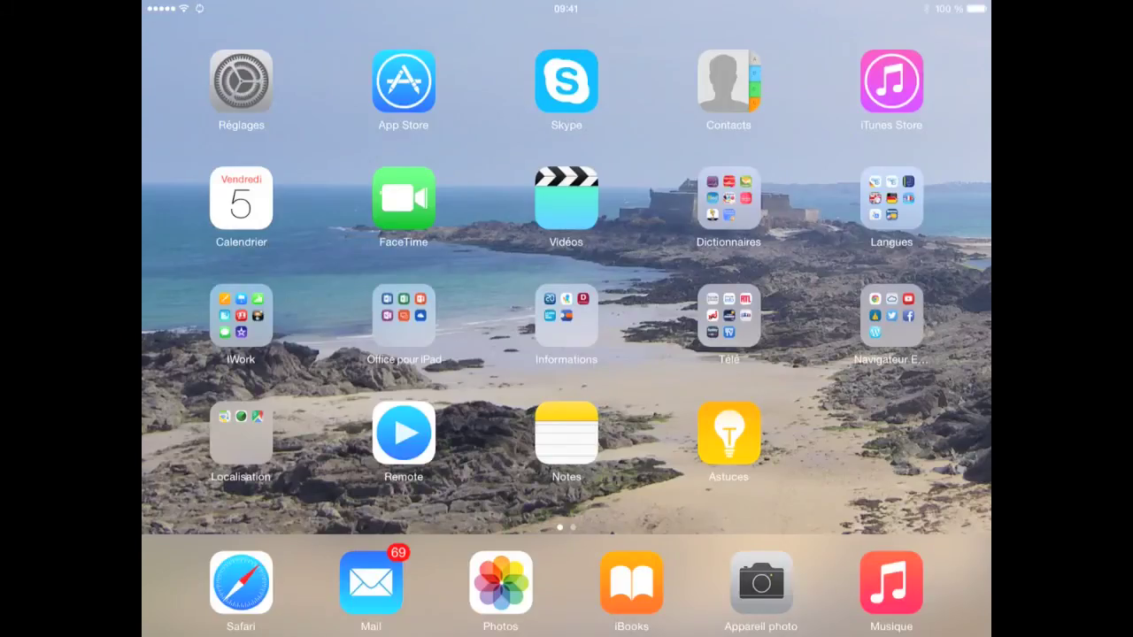
Switch to Pages on the iPad, from the IWork folder, and read through the relax document to its closing revision line
{"action": "left_click", "coordinate": [241, 315]}
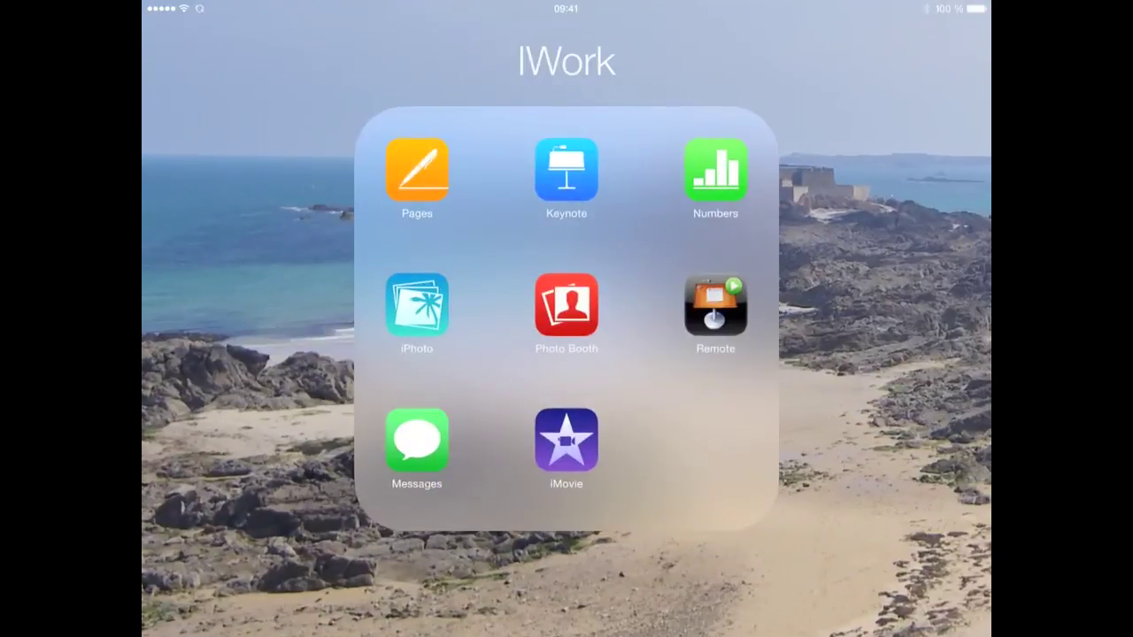
{"action": "left_click", "coordinate": [417, 169]}
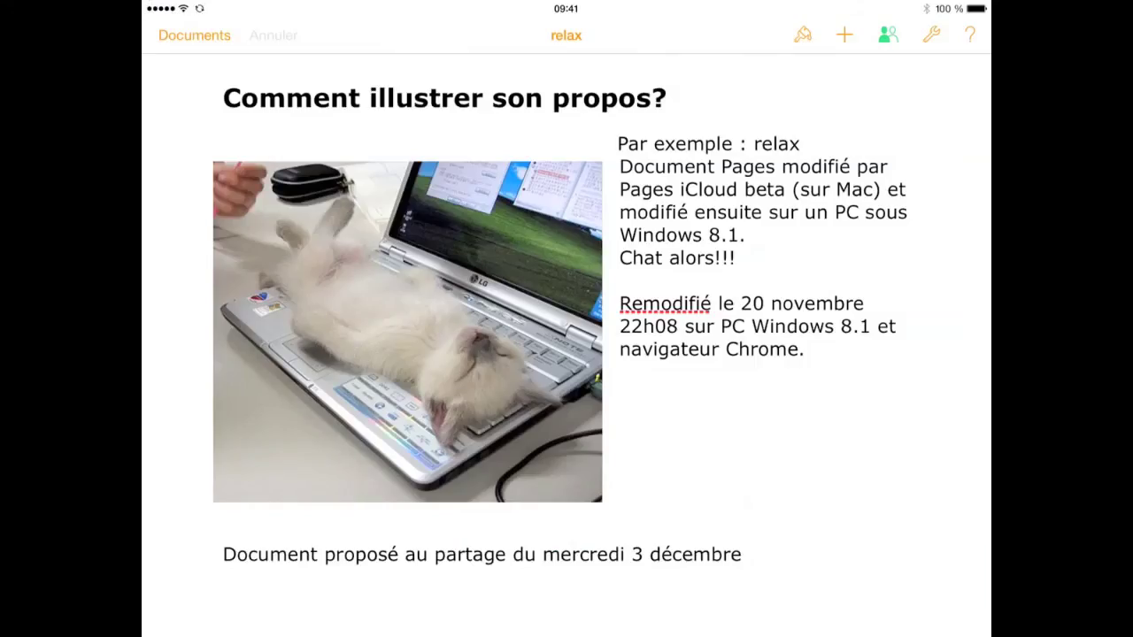
{"action": "scroll", "coordinate": [567, 354], "scroll_direction": "down", "scroll_amount": 5}
{"action": "scroll", "coordinate": [566, 354], "scroll_direction": "down", "scroll_amount": 3}
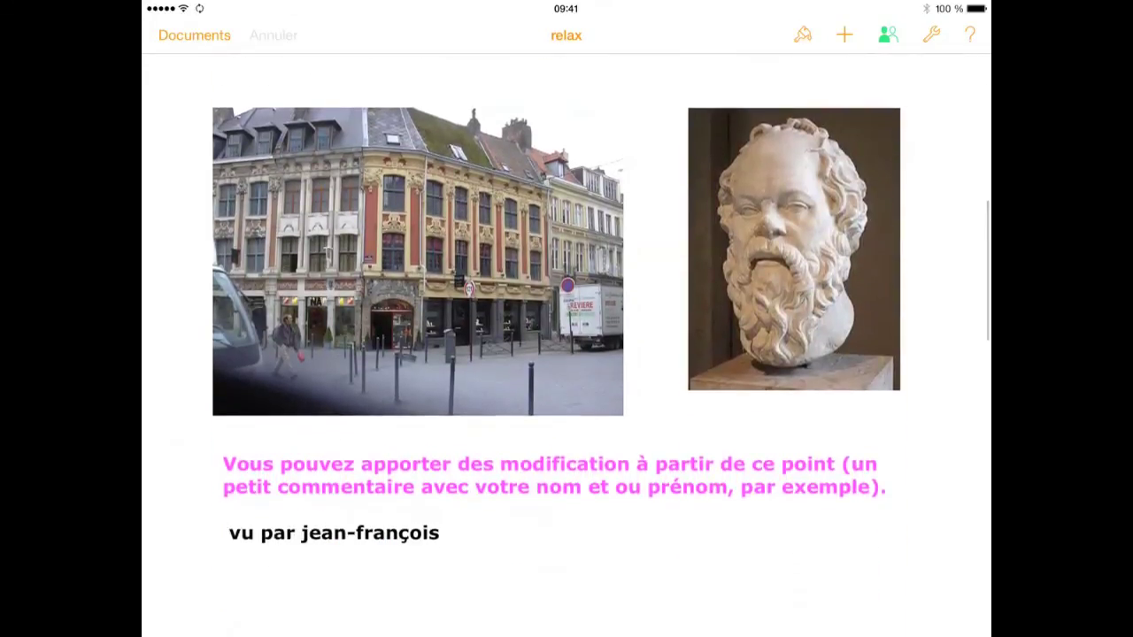
{"action": "scroll", "coordinate": [566, 354], "scroll_direction": "down", "scroll_amount": 2}
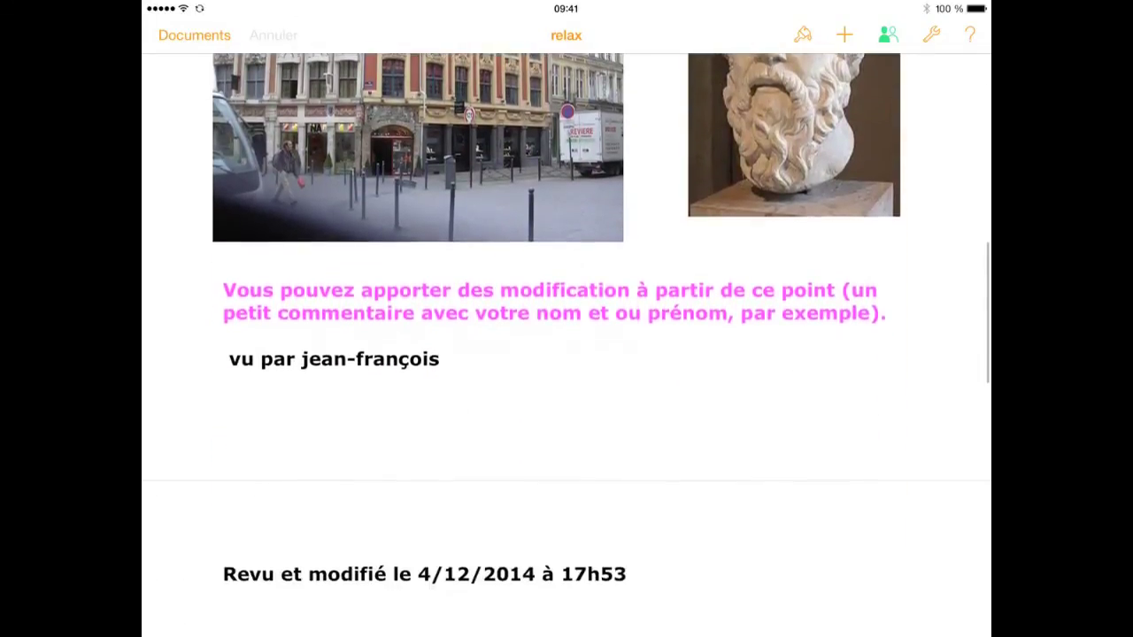
{"action": "scroll", "coordinate": [567, 354], "scroll_direction": "down", "scroll_amount": 3}
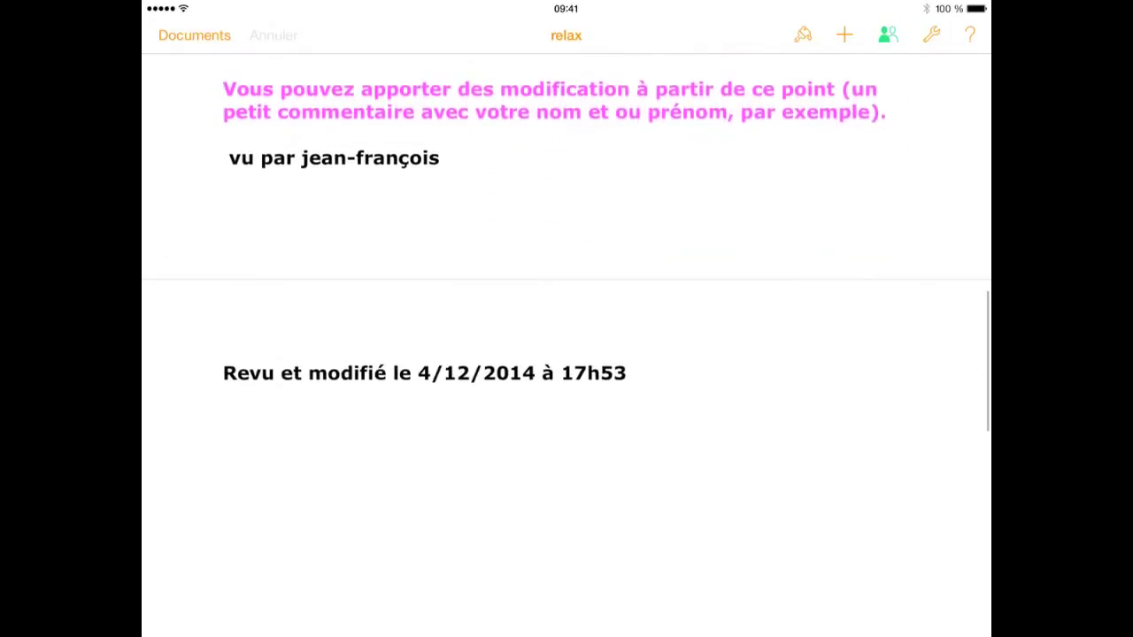
Add a new line after "Revu et modifié le 4/12/2014 à 17h53" and insert a group photo of the workshop table from Ajouts récents
{"action": "left_click", "coordinate": [627, 372]}
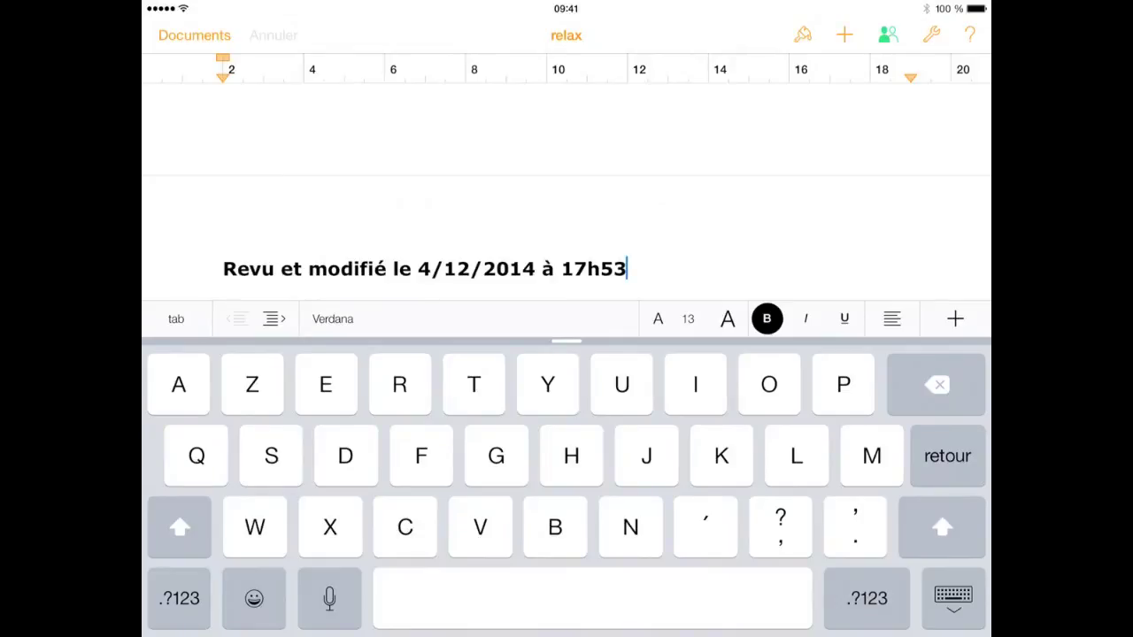
{"action": "key", "text": "Return"}
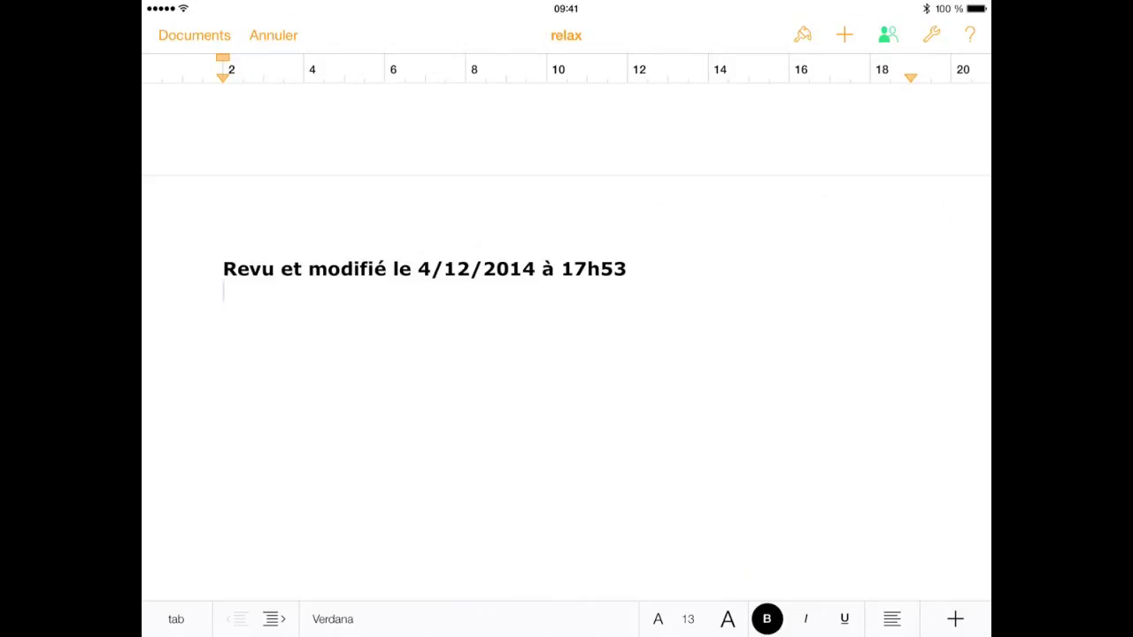
{"action": "left_click", "coordinate": [844, 35]}
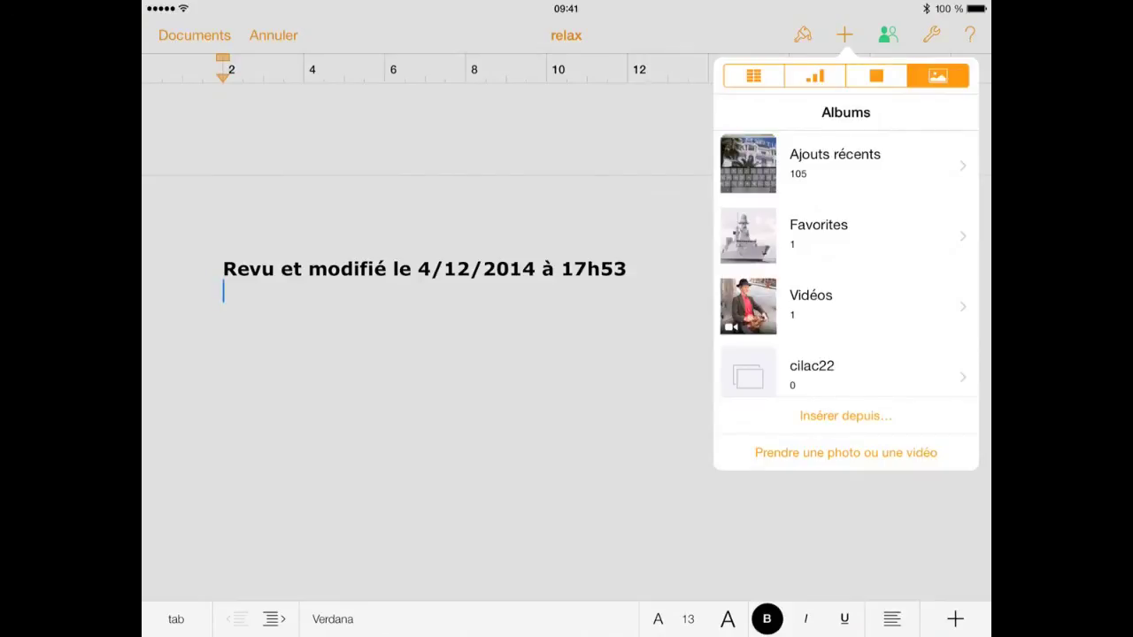
{"action": "left_click", "coordinate": [834, 164]}
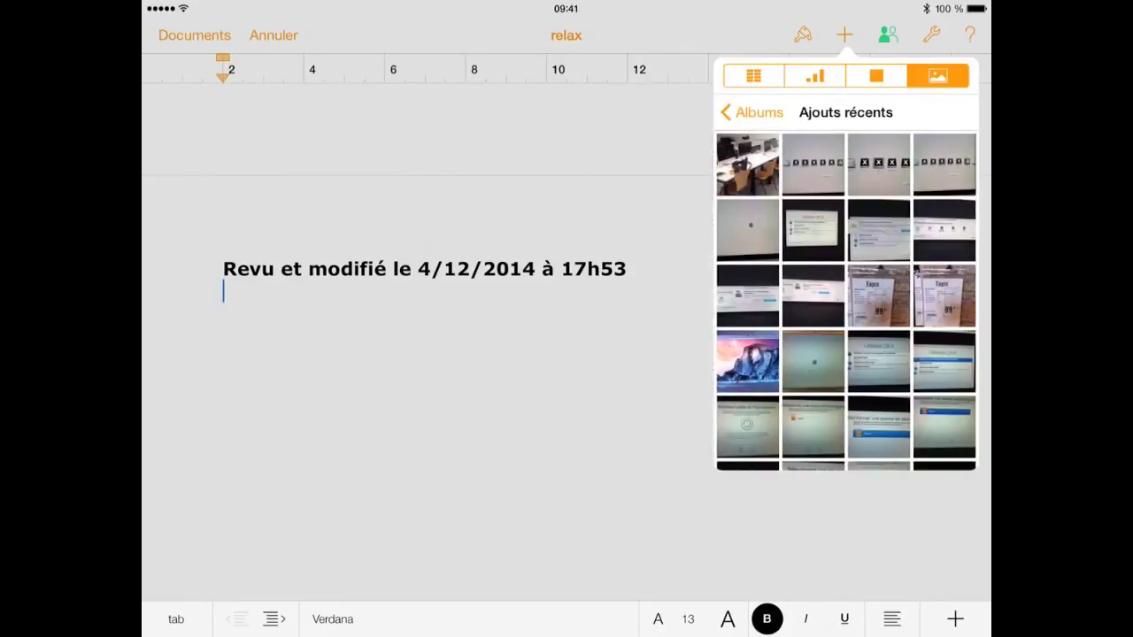
{"action": "scroll", "coordinate": [845, 301], "scroll_direction": "down", "scroll_amount": 15}
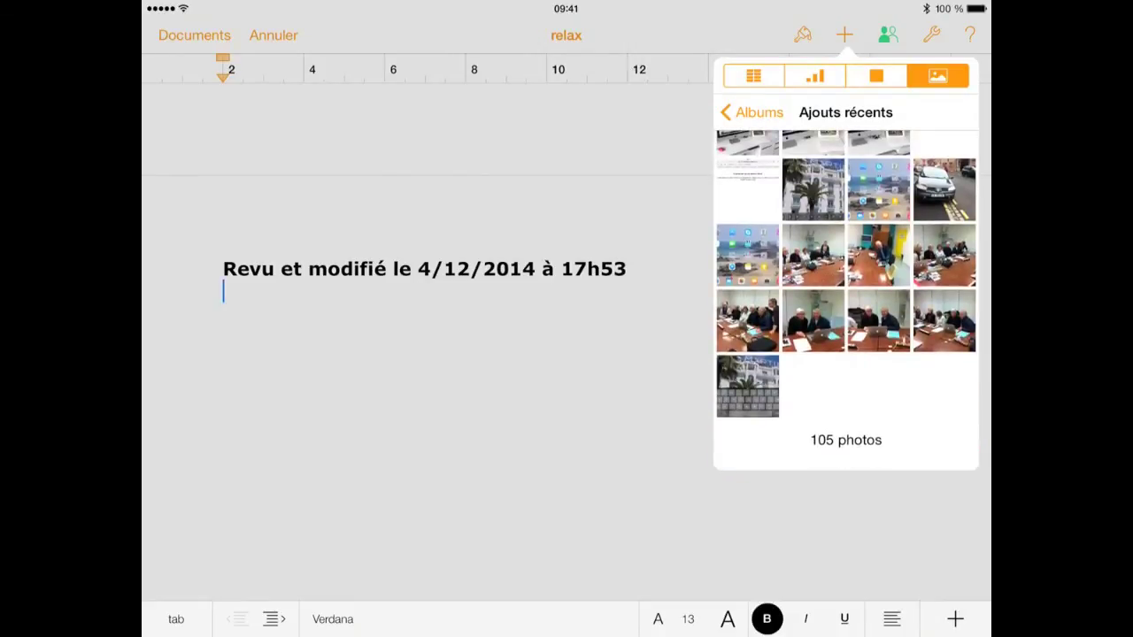
{"action": "left_click", "coordinate": [944, 255]}
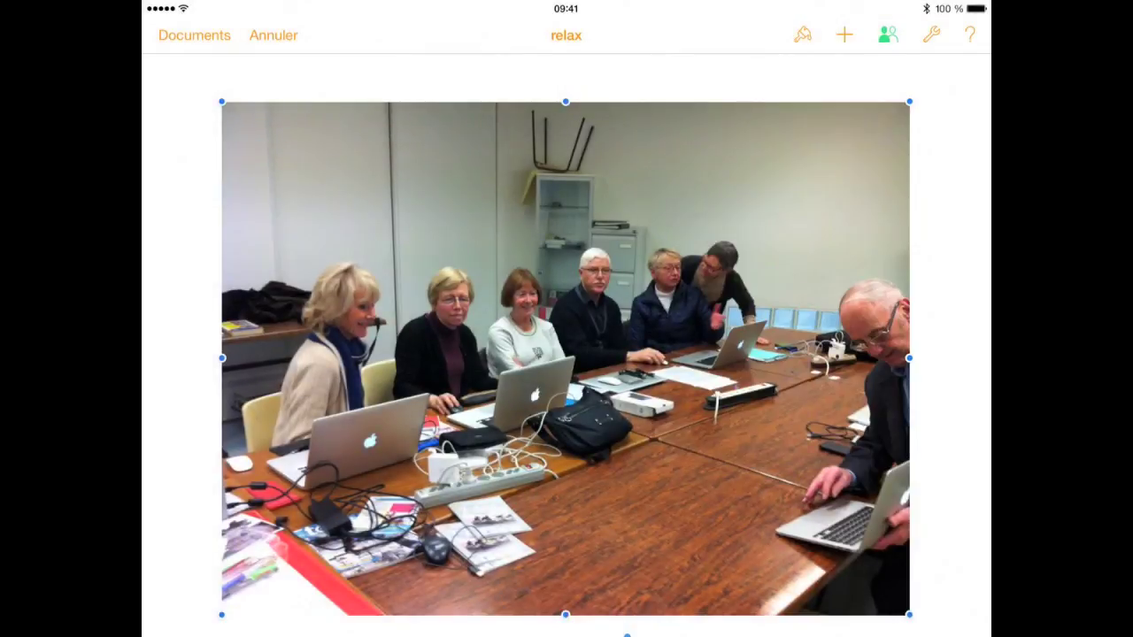
Reposition the inserted group photo below the line "Revu et modifié le 4/12/2014 à 17h53"
{"action": "scroll", "coordinate": [565, 354], "scroll_direction": "down", "scroll_amount": 5}
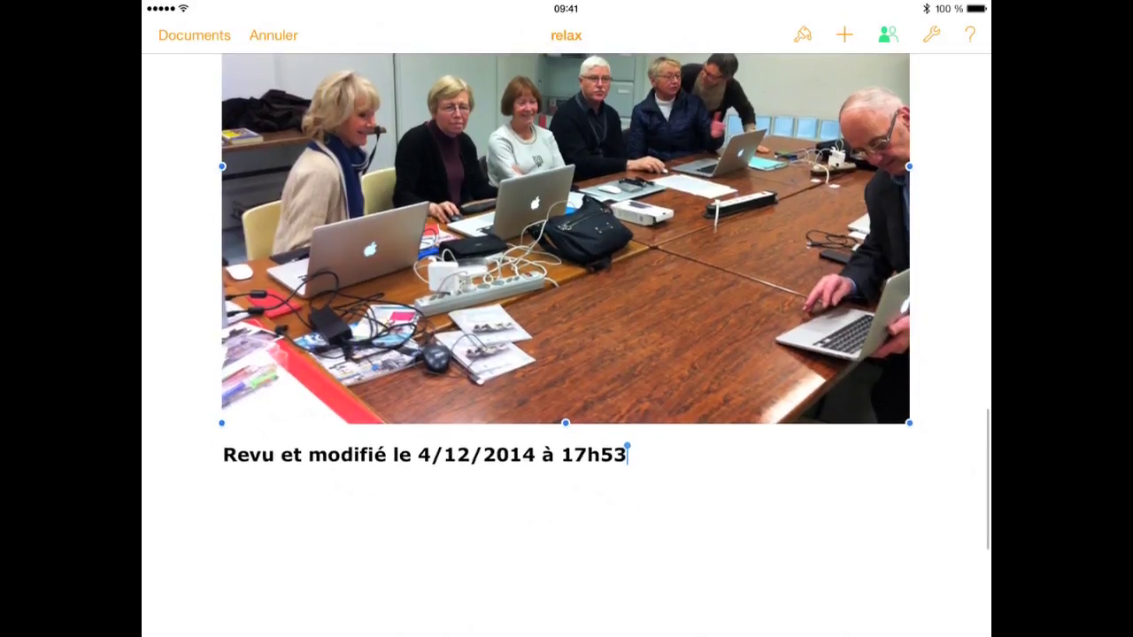
{"action": "scroll", "coordinate": [565, 266], "scroll_direction": "up", "scroll_amount": 3}
{"action": "scroll", "coordinate": [565, 345], "scroll_direction": "up", "scroll_amount": 5}
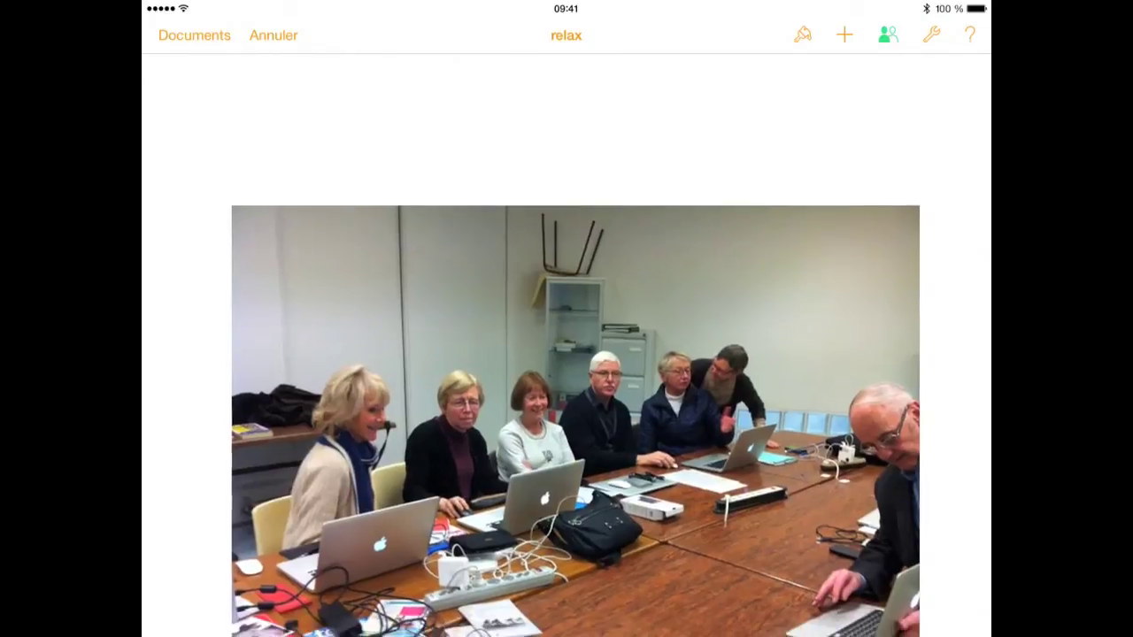
{"action": "left_click_drag", "start_coordinate": [575, 423], "coordinate": [573, 336]}
{"action": "scroll", "coordinate": [566, 345], "scroll_direction": "up", "scroll_amount": 5}
{"action": "scroll", "coordinate": [566, 346], "scroll_direction": "up", "scroll_amount": 3}
{"action": "scroll", "coordinate": [566, 345], "scroll_direction": "down", "scroll_amount": 5}
{"action": "scroll", "coordinate": [566, 345], "scroll_direction": "down", "scroll_amount": 1}
{"action": "left_click_drag", "start_coordinate": [574, 522], "coordinate": [555, 240]}
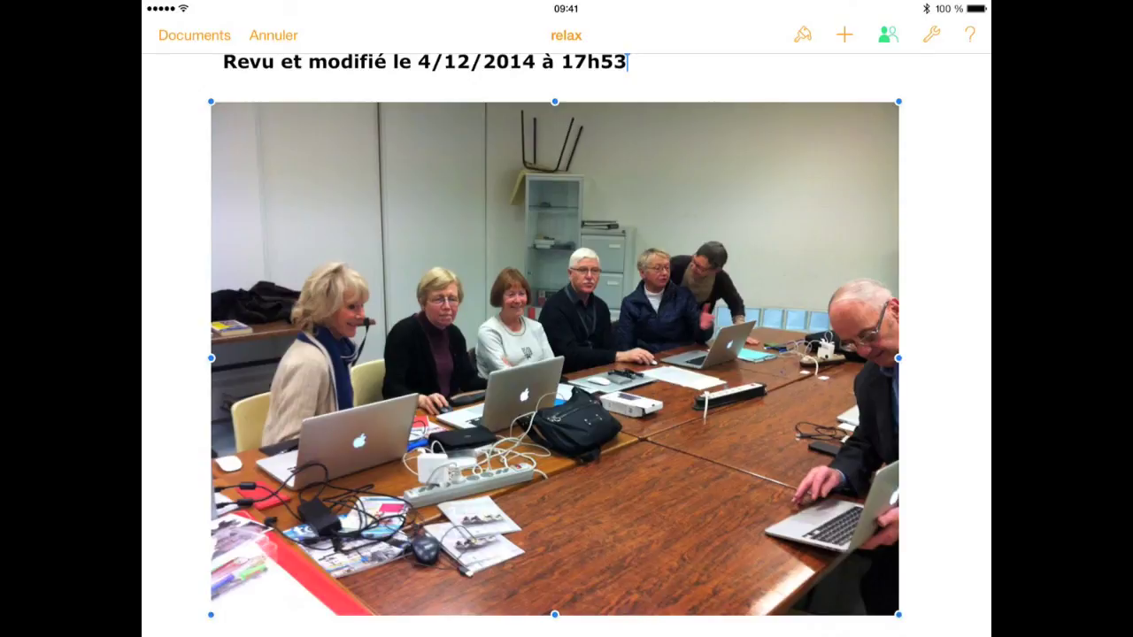
Write a caption below the photo starting "Pendant l'atelier Pages", saying that a colleague, given by first name, "officiait dans l'autre salle."
{"action": "scroll", "coordinate": [555, 354], "scroll_direction": "down", "scroll_amount": 3}
{"action": "left_click", "coordinate": [223, 462]}
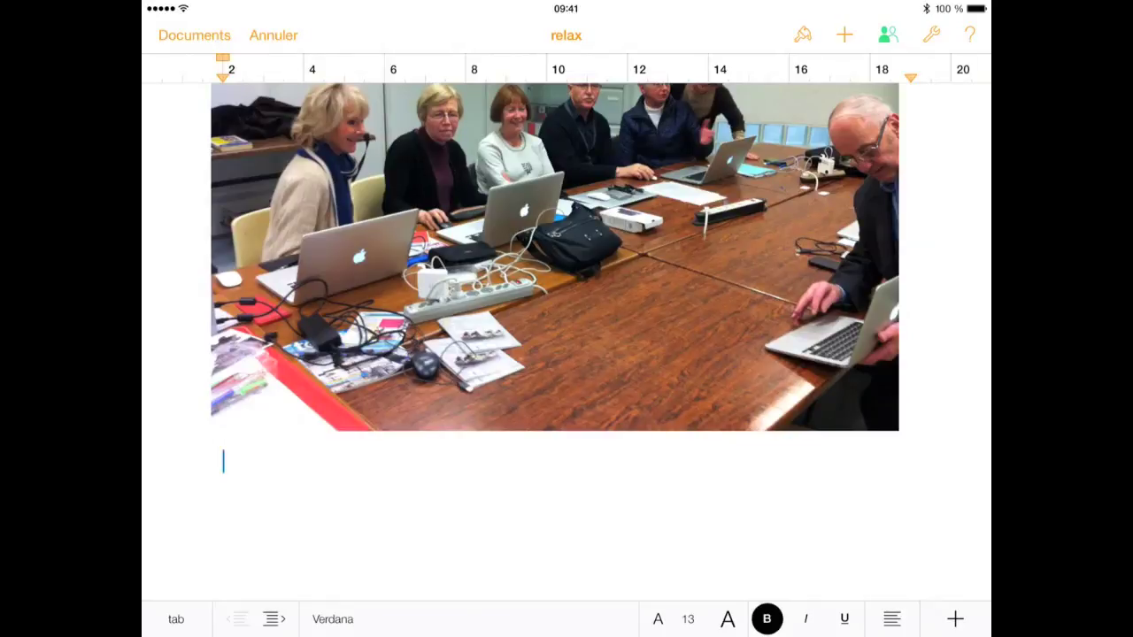
{"action": "type", "text": "Penda"}
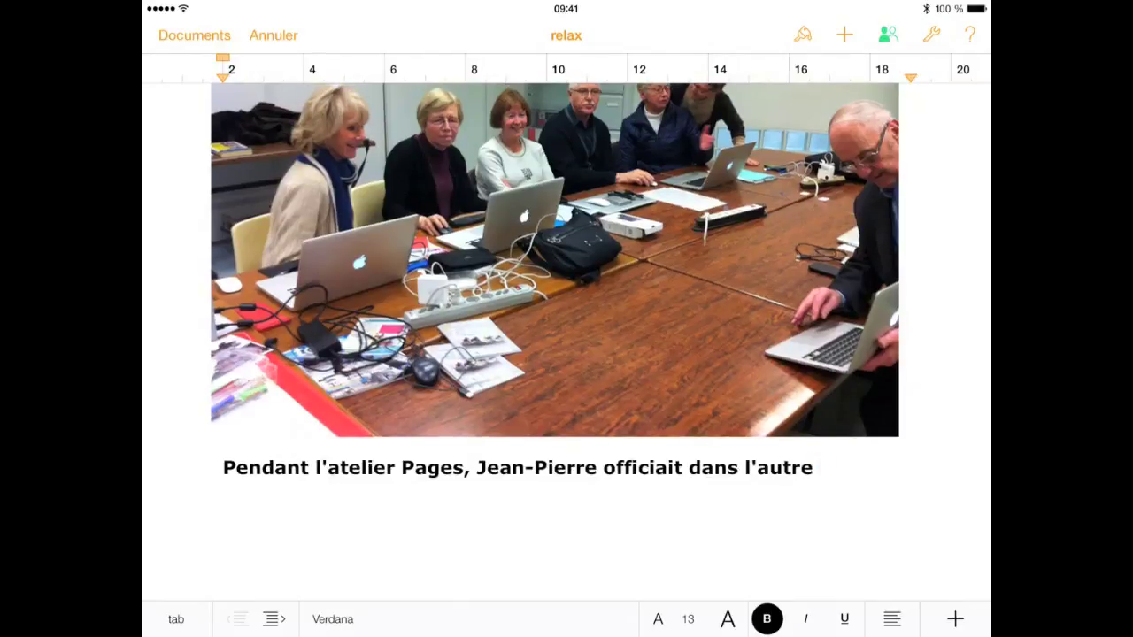
{"action": "type", "text": "salle."}
{"action": "key", "text": "Return"}
Add a second caption line in parentheses noting "ajout fait depuis l'iPad" with its owner's first name and "le 4/12 à 17h10", and select that line
{"action": "type", "text": "(ajout fait depuis l'iPad de Yves le 4/12 à 1"}
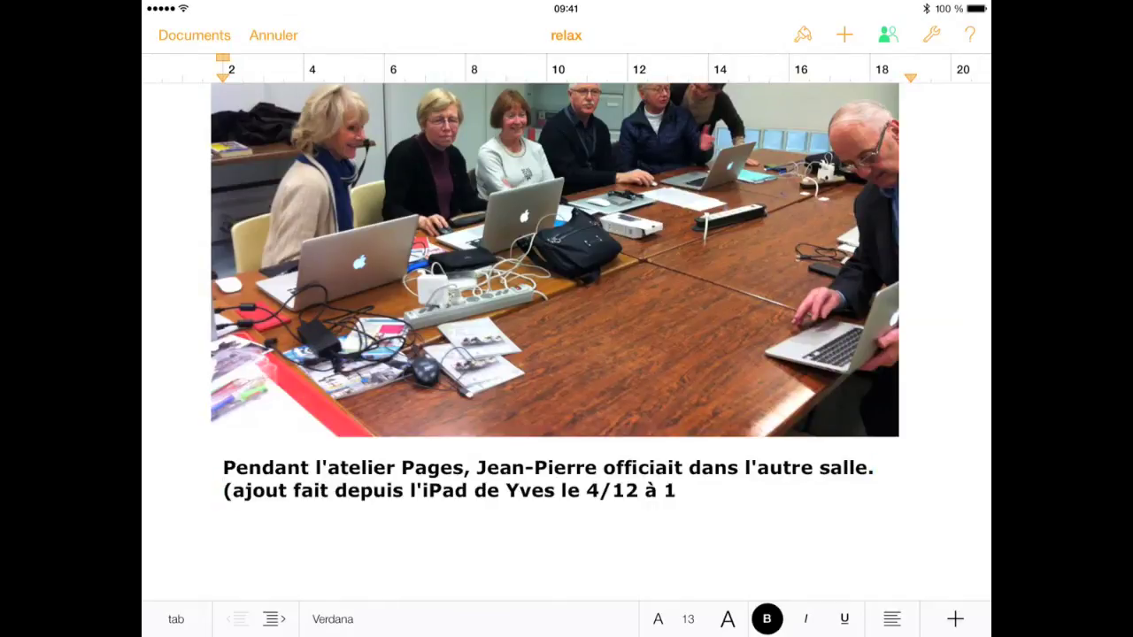
{"action": "type", "text": "7h10)"}
{"action": "key", "text": "super+shift+Left"}
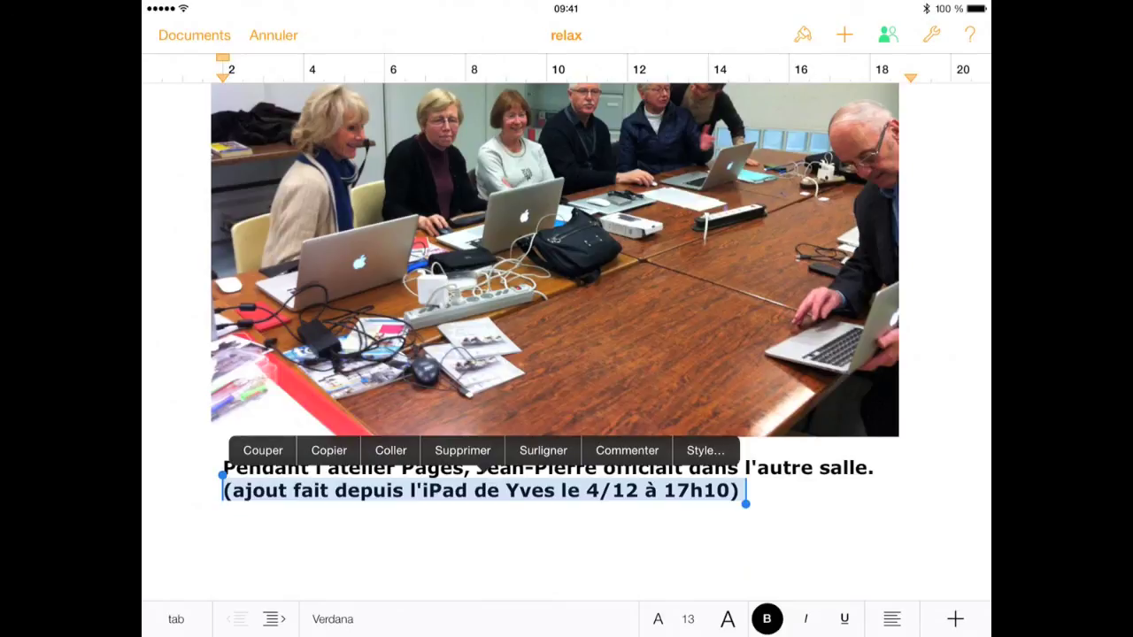
Remove bold from the selected parenthesised caption line, make it italic and reduce its font size to 11
{"action": "key", "text": "super+b"}
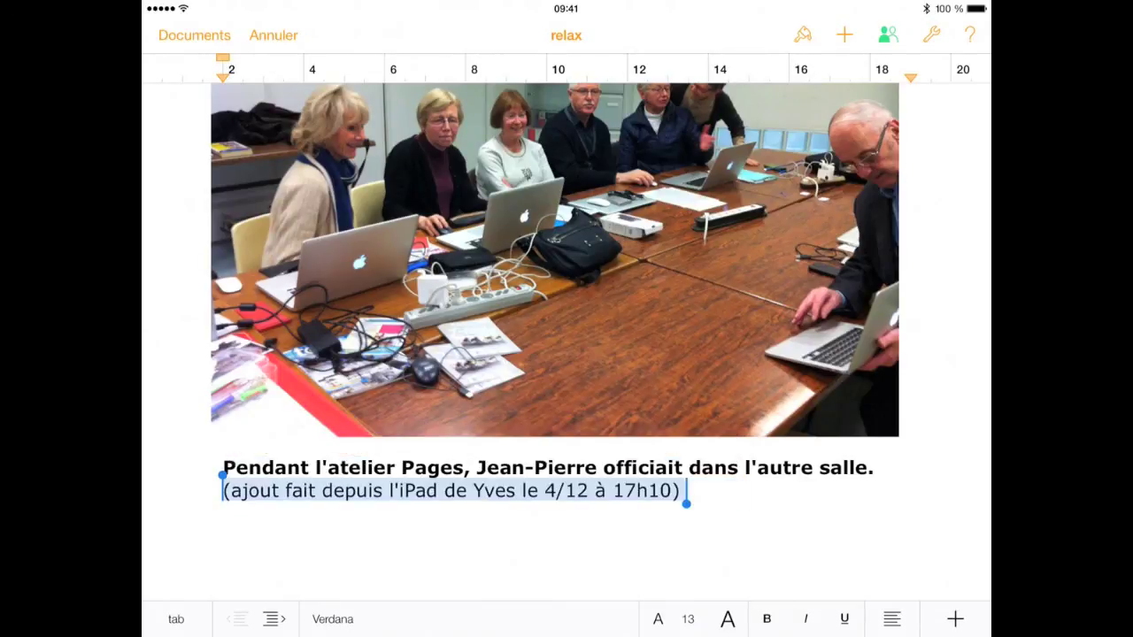
{"action": "key", "text": "super+i"}
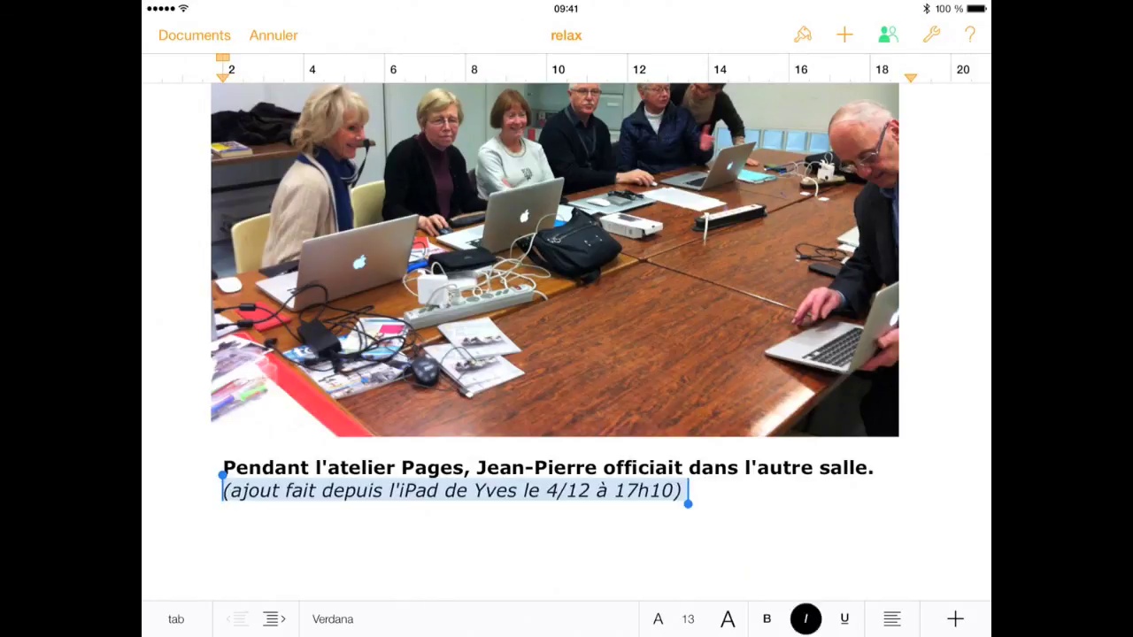
{"action": "key", "text": "super+minus"}
{"action": "key", "text": "super+minus"}
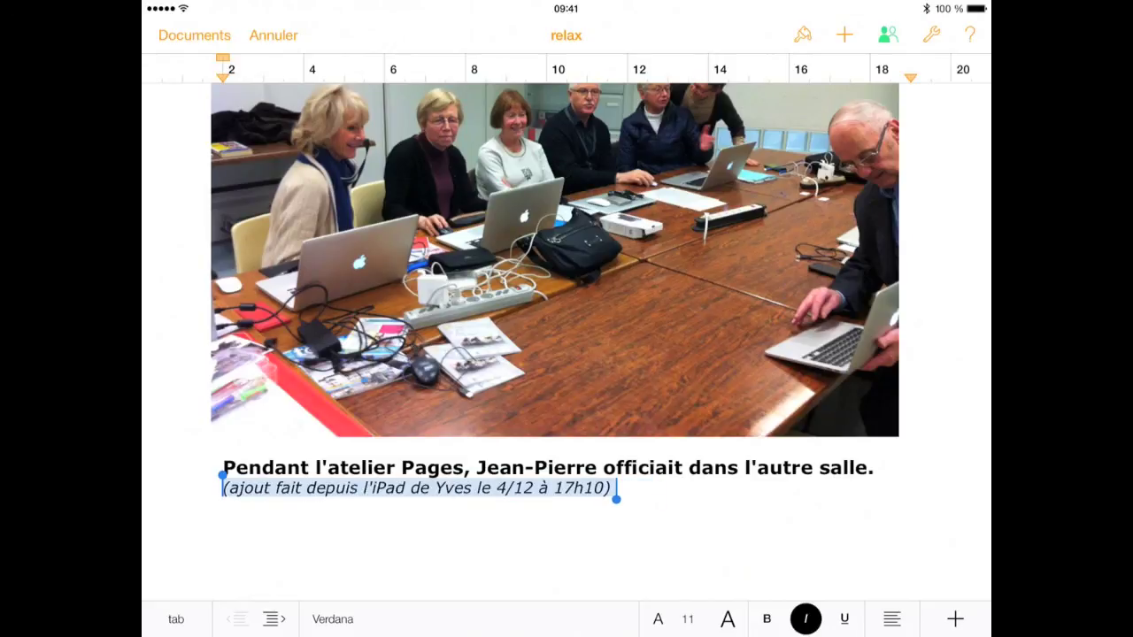
Align the parenthesised caption line to the right and finish editing the text
{"action": "left_click", "coordinate": [891, 618]}
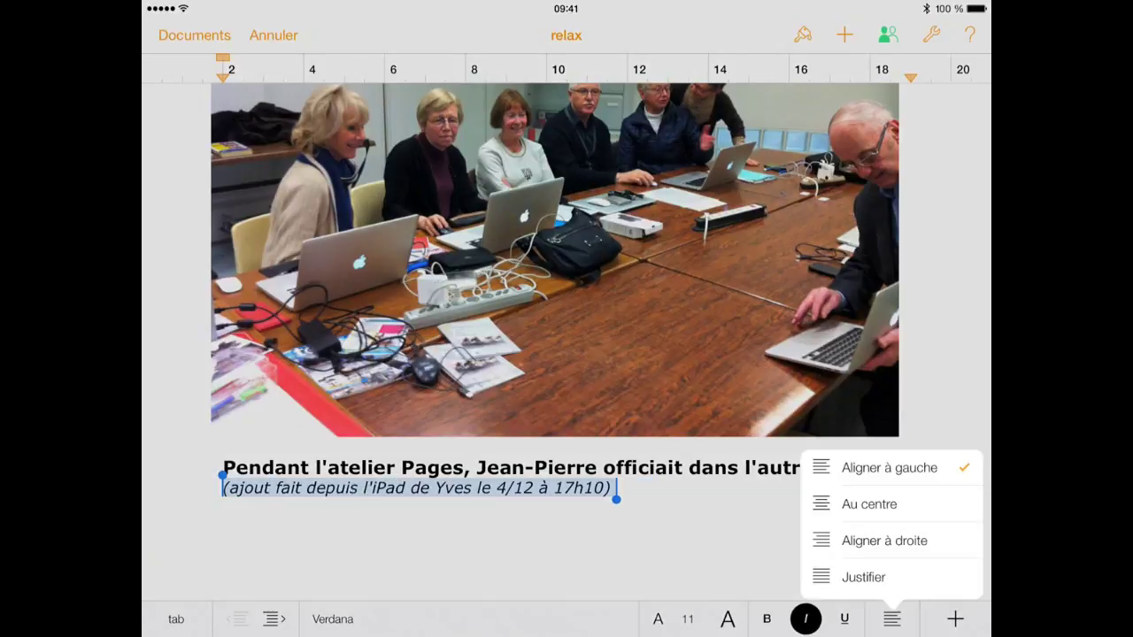
{"action": "left_click", "coordinate": [884, 540]}
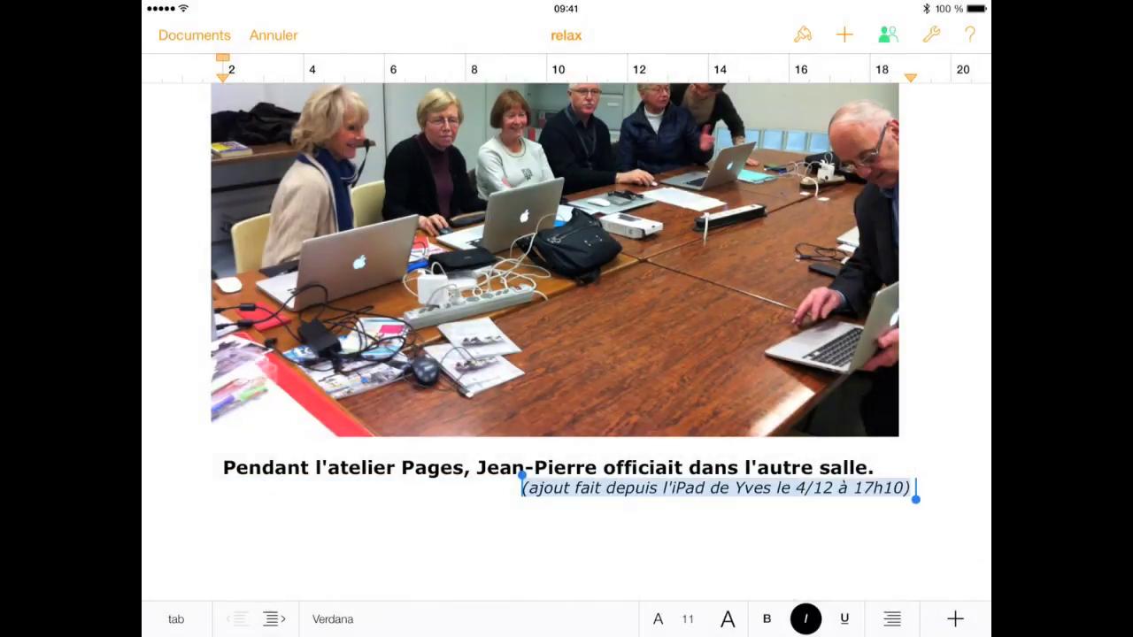
{"action": "left_click", "coordinate": [567, 554]}
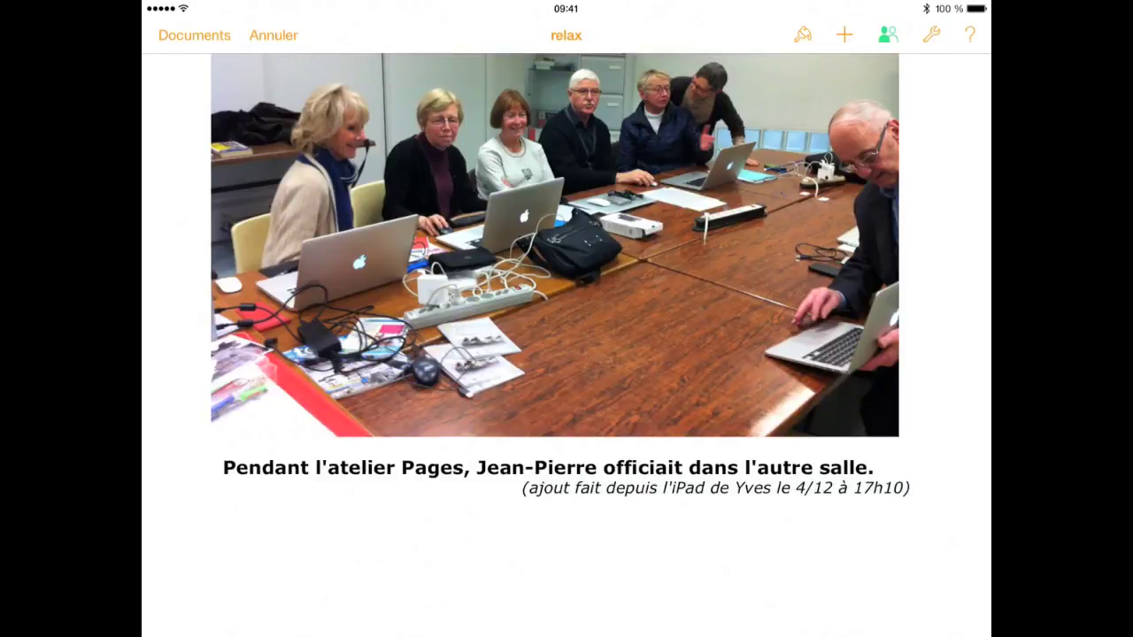
Close the relax document and look through the documents stored in Pages up to the start of the list
{"action": "left_click", "coordinate": [194, 34]}
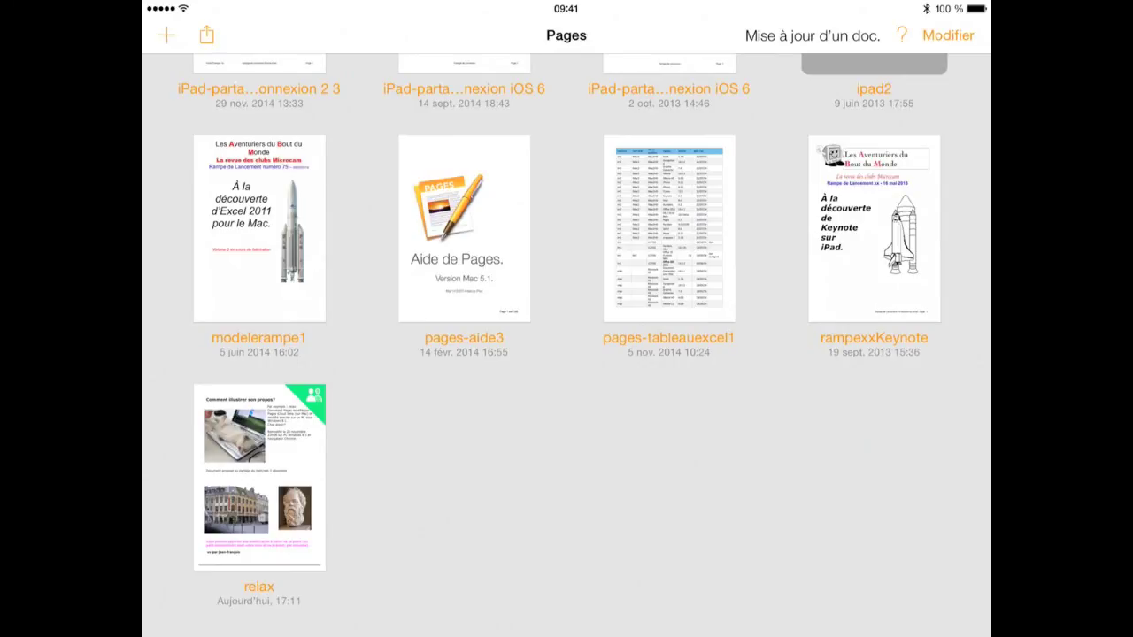
{"action": "scroll", "coordinate": [566, 346], "scroll_direction": "up", "scroll_amount": 5}
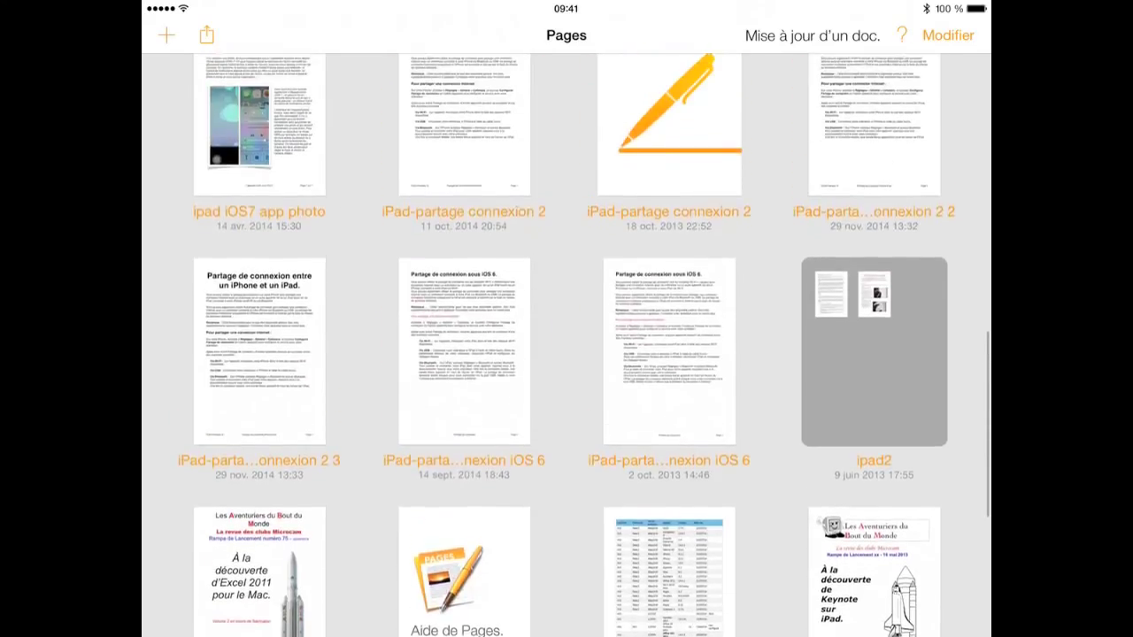
{"action": "scroll", "coordinate": [566, 345], "scroll_direction": "up", "scroll_amount": 5}
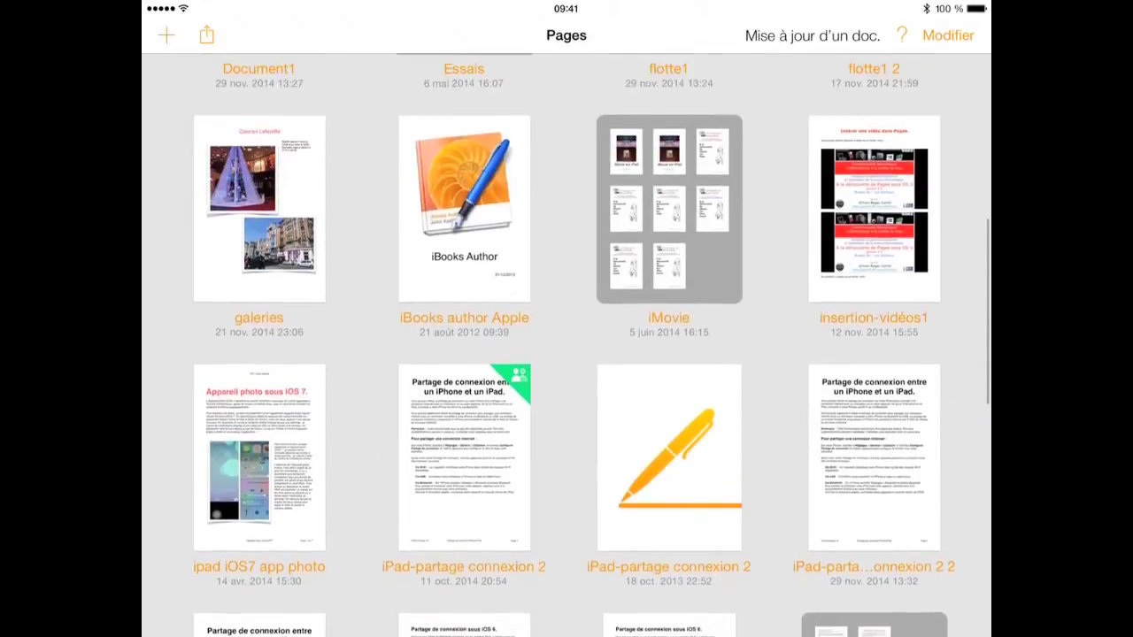
{"action": "scroll", "coordinate": [567, 345], "scroll_direction": "up", "scroll_amount": 4}
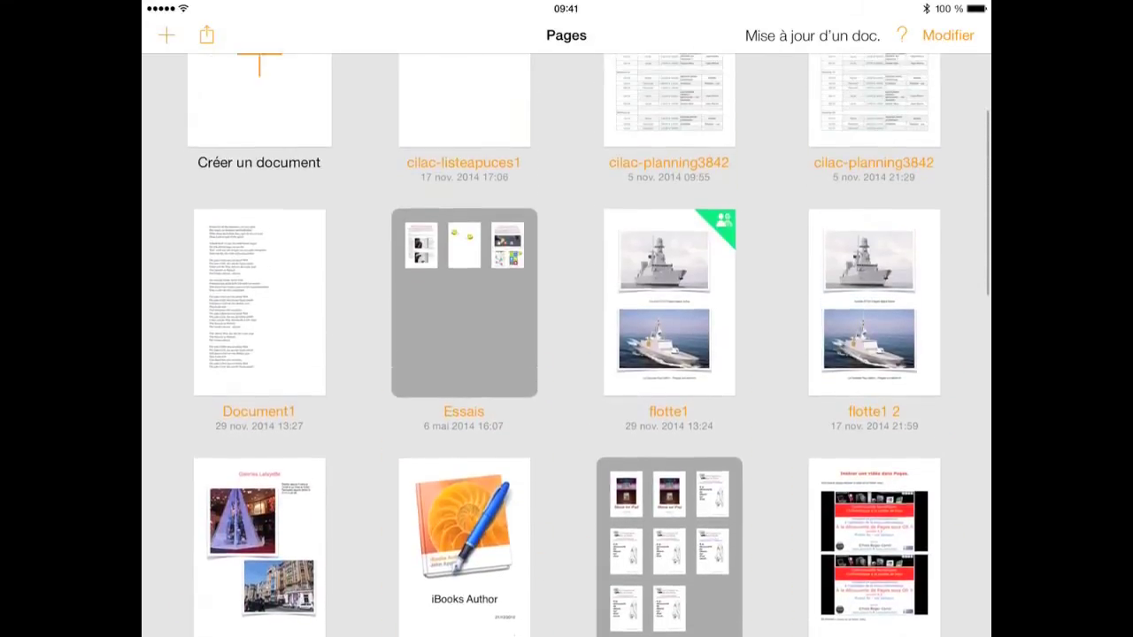
{"action": "scroll", "coordinate": [567, 345], "scroll_direction": "up", "scroll_amount": 2}
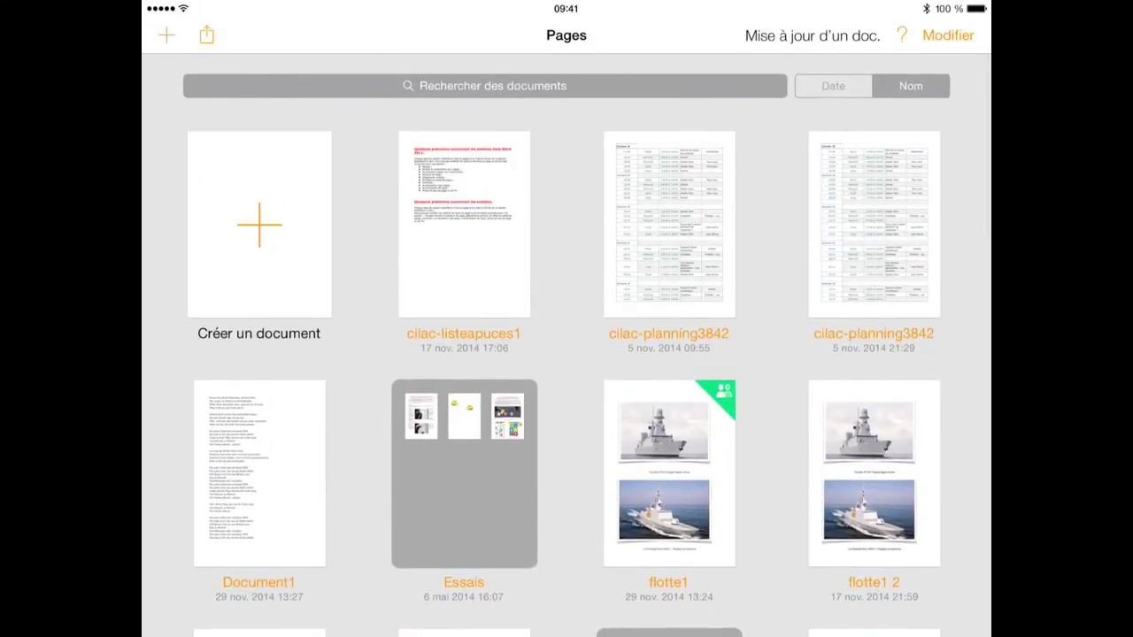
{"action": "scroll", "coordinate": [567, 345], "scroll_direction": "down", "scroll_amount": 2}
Leave Pages and return to the iPad's home screen
{"action": "key", "text": "super"}
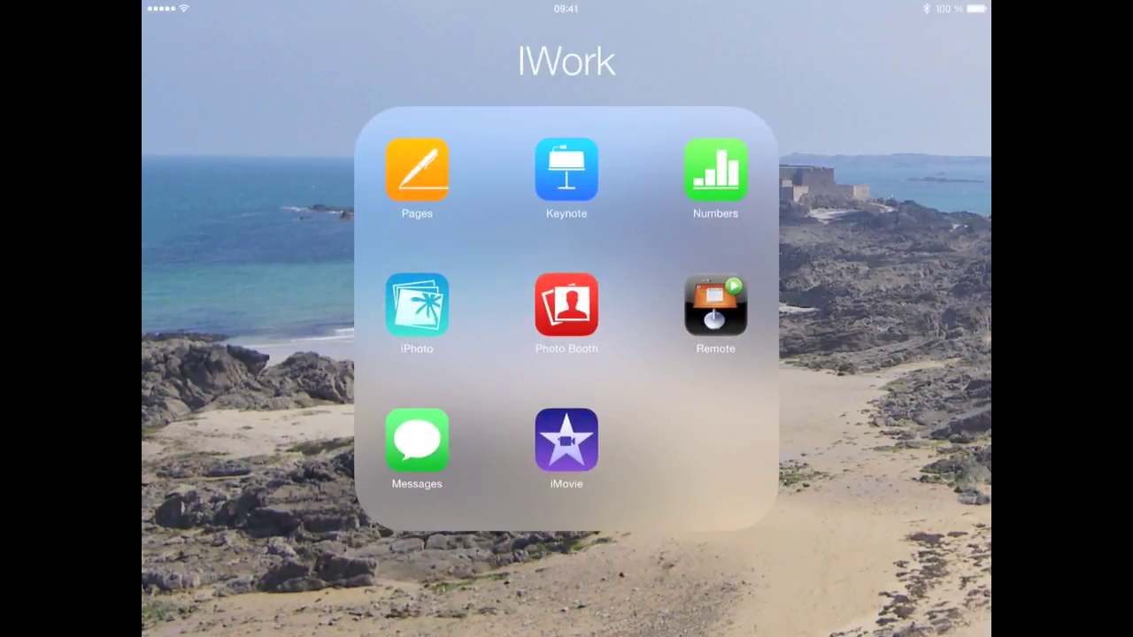
{"action": "key", "text": "super"}
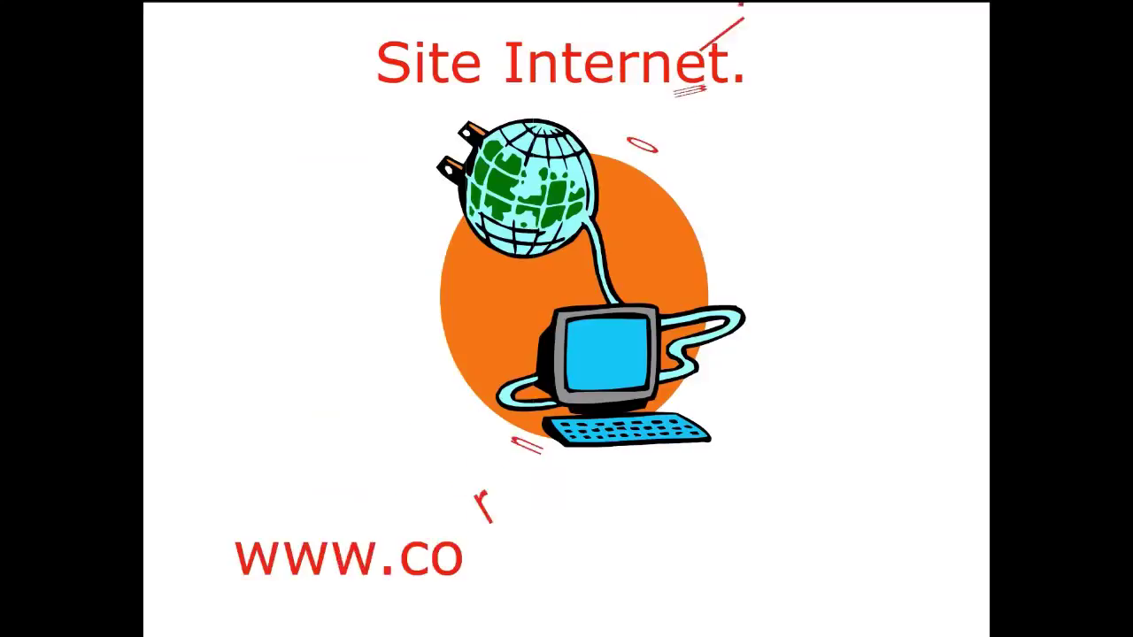